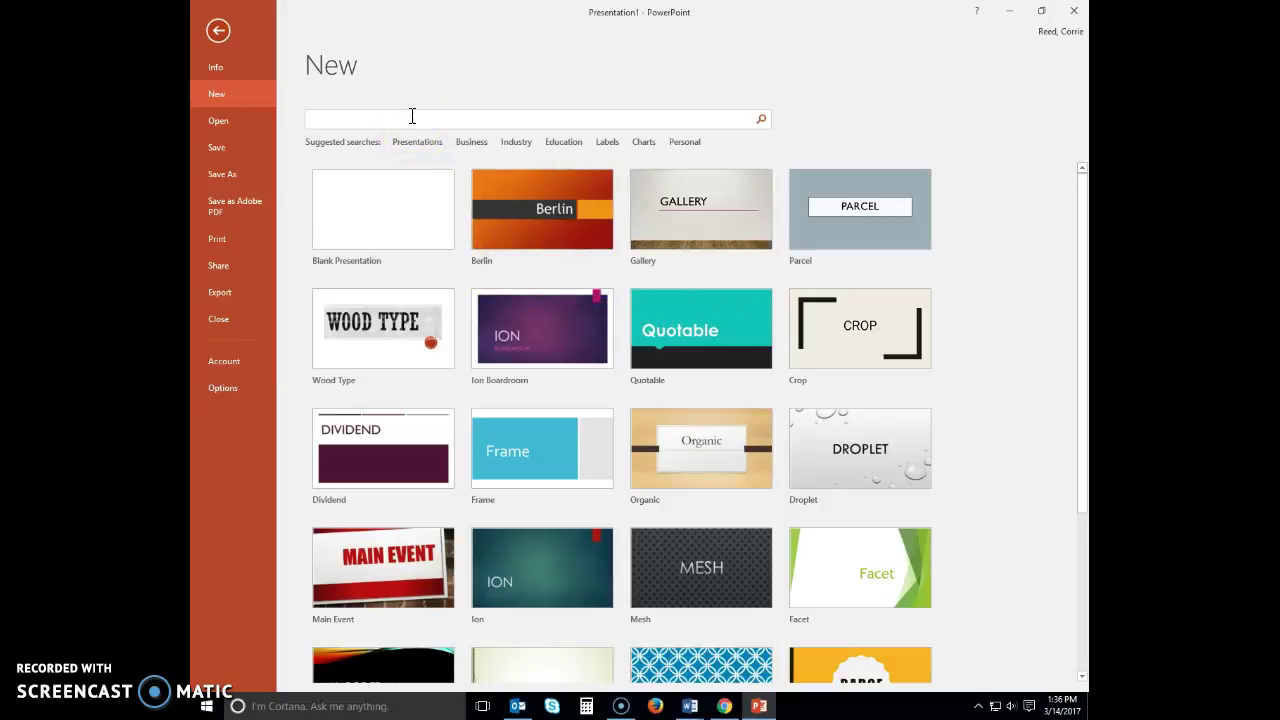
Step: Search online templates for 'Basketball' and preview the Basketball presentation (widescreen) template
{"action": "left_click", "coordinate": [412, 116]}
{"action": "type", "text": "Basketball"}
{"action": "key", "text": "Return"}
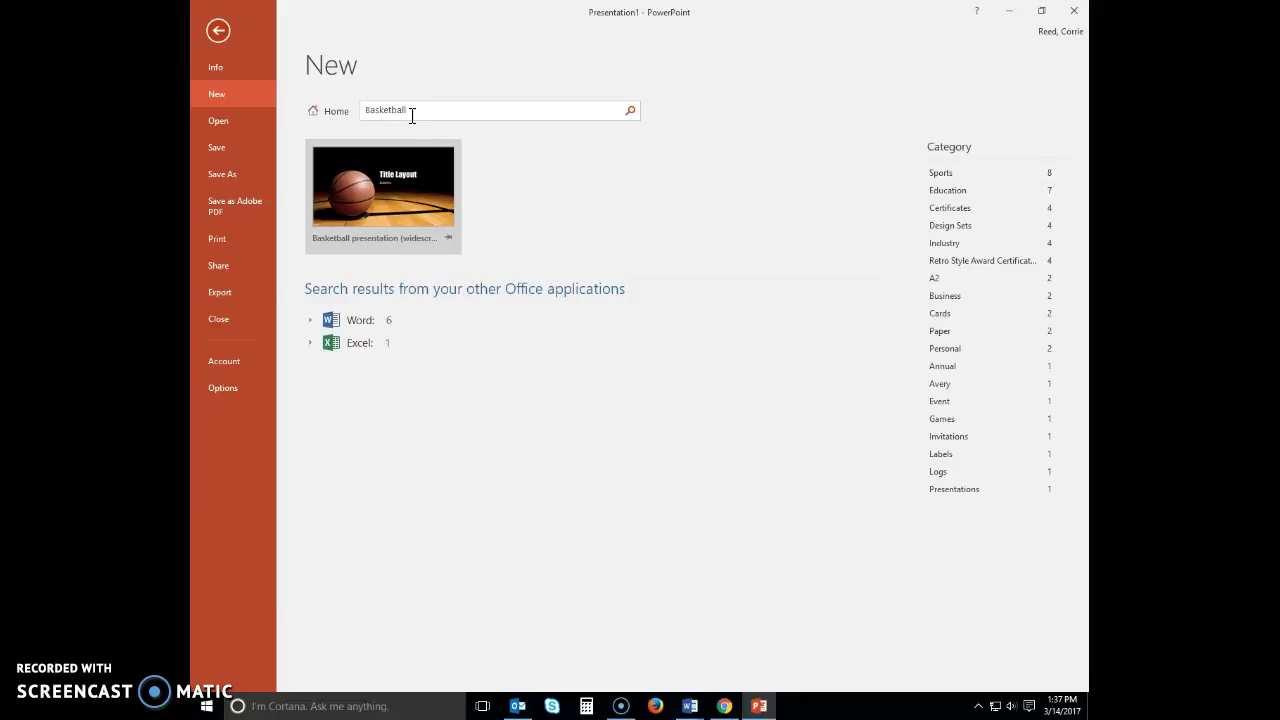
{"action": "left_click", "coordinate": [398, 184]}
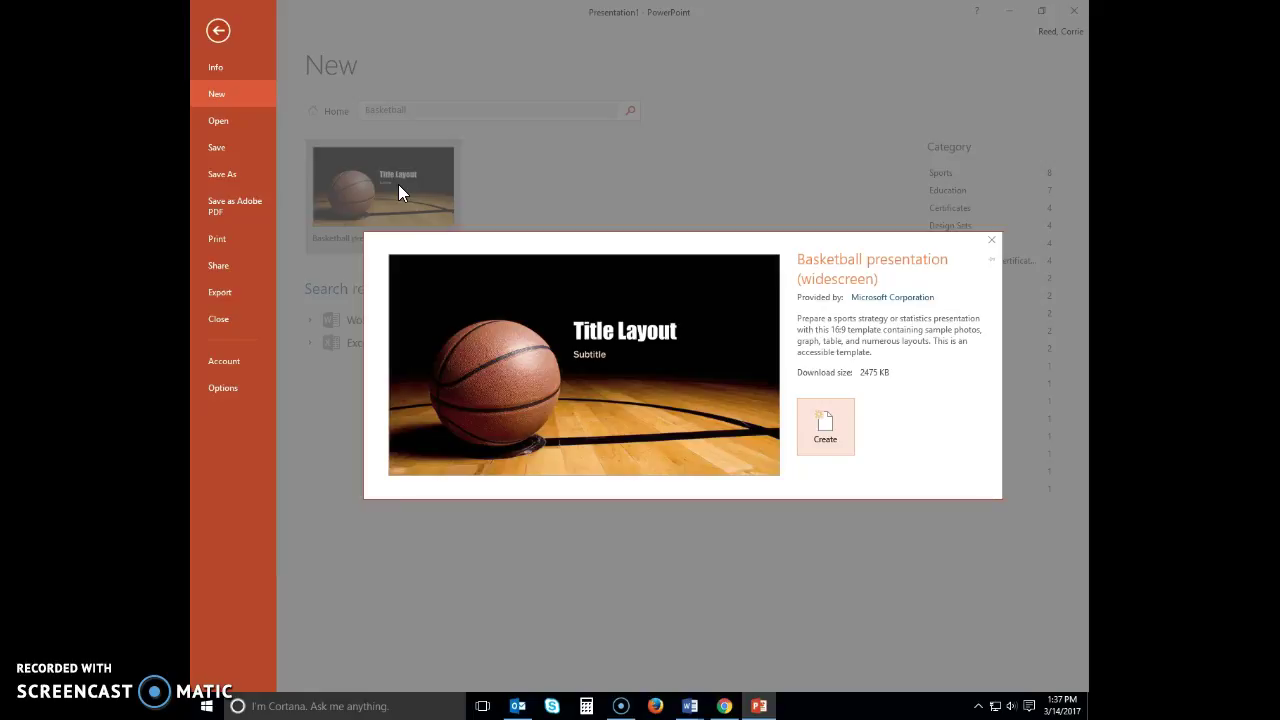
Step: Create a presentation from the Basketball template and delete slides 3 through 7
{"action": "left_click", "coordinate": [825, 425]}
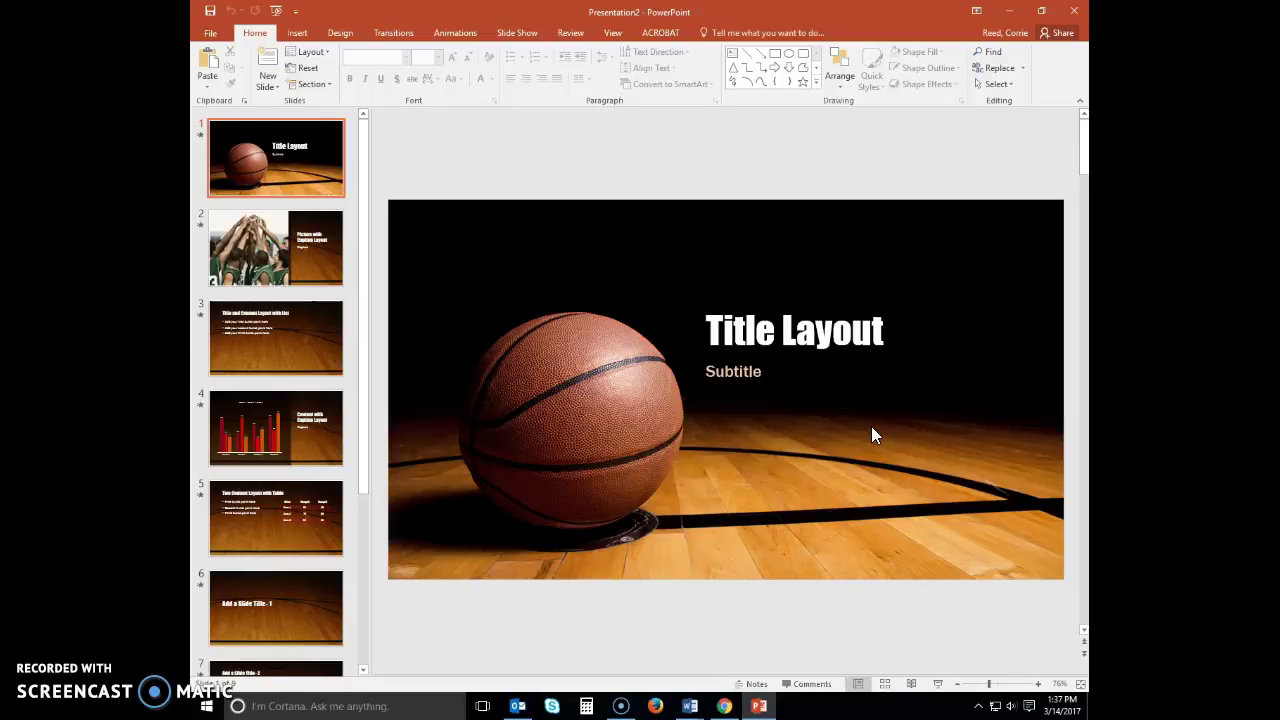
{"action": "left_click", "coordinate": [244, 325]}
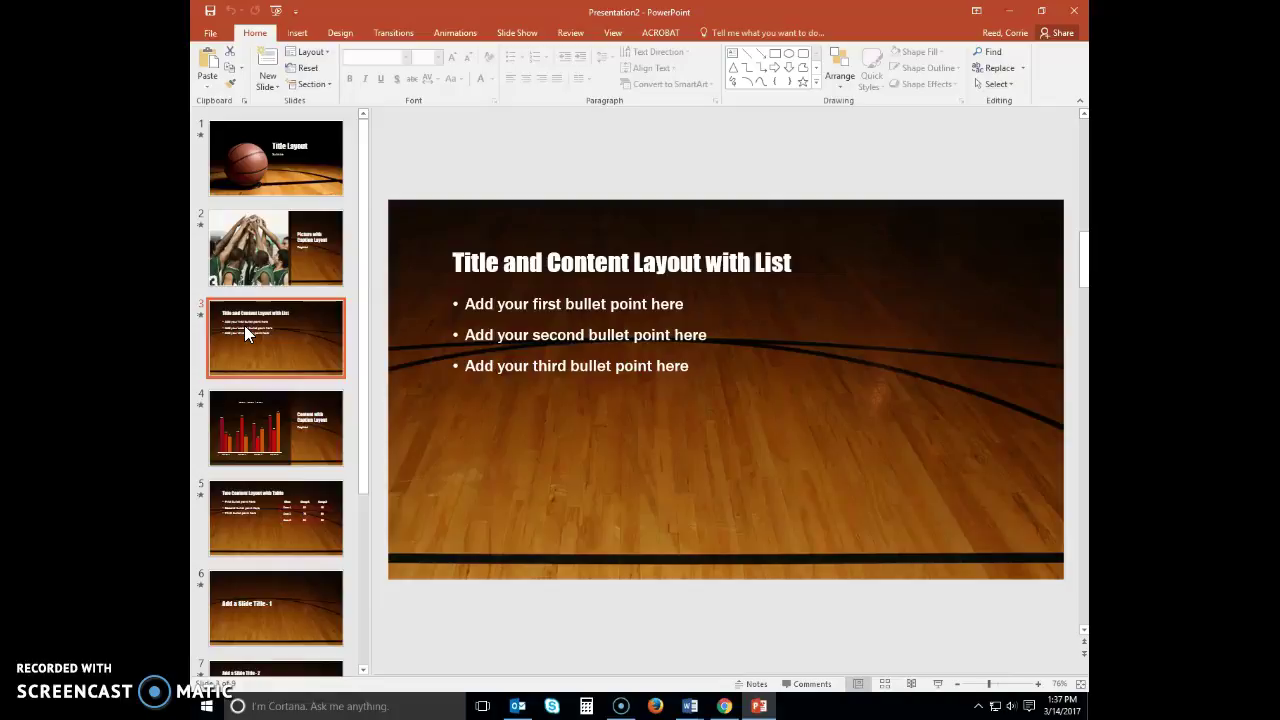
{"action": "key", "text": "shift+Down"}
{"action": "key", "text": "shift+Down"}
{"action": "key", "text": "shift+Down"}
{"action": "key", "text": "shift+Down"}
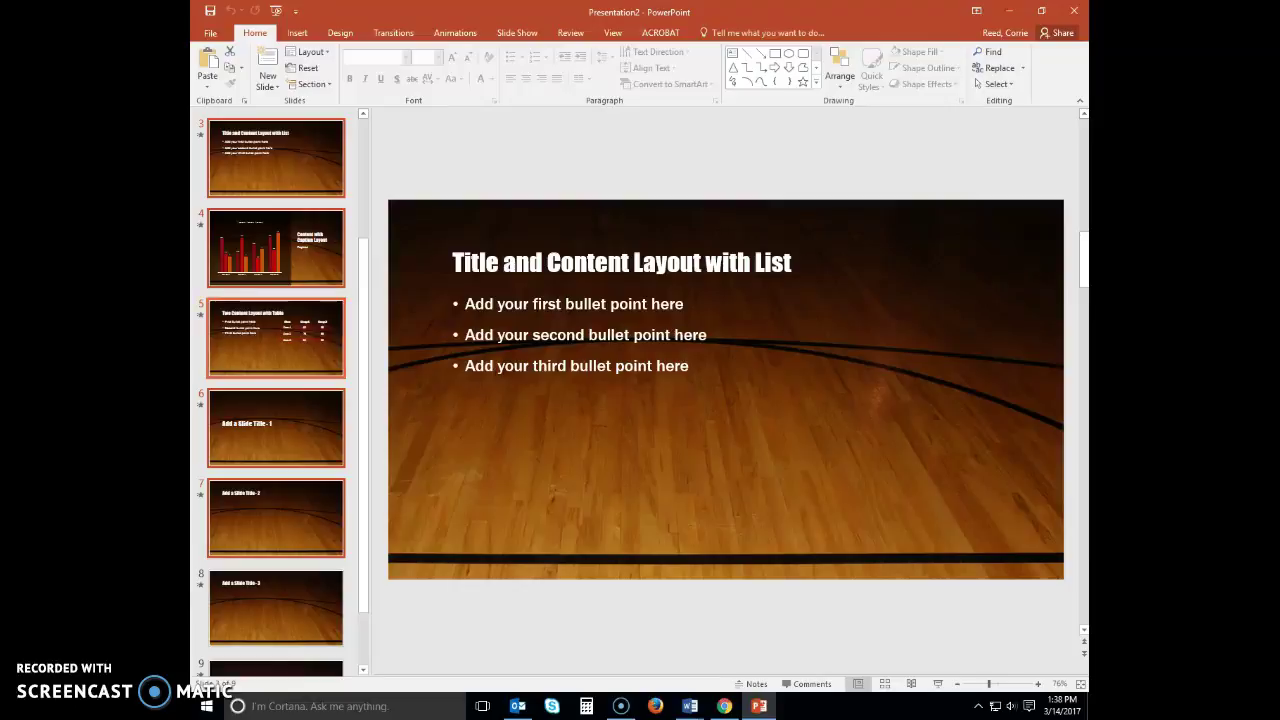
{"action": "right_click", "coordinate": [298, 351]}
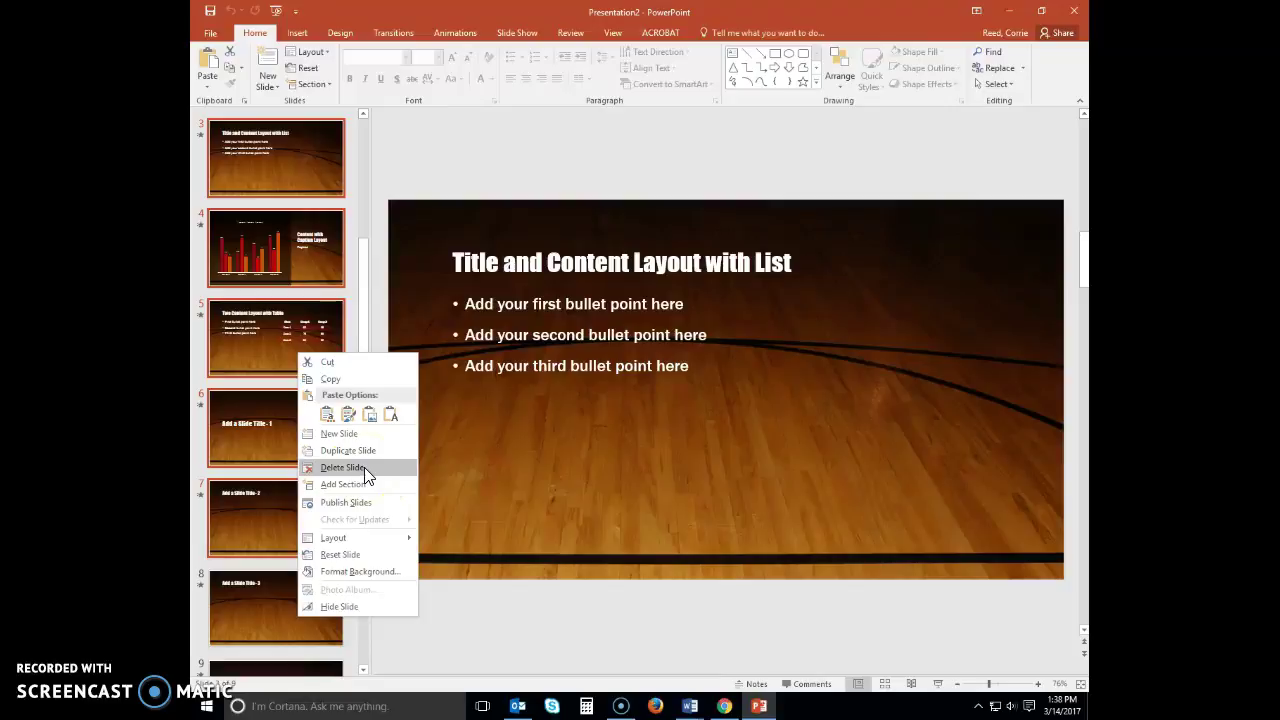
{"action": "left_click", "coordinate": [342, 467]}
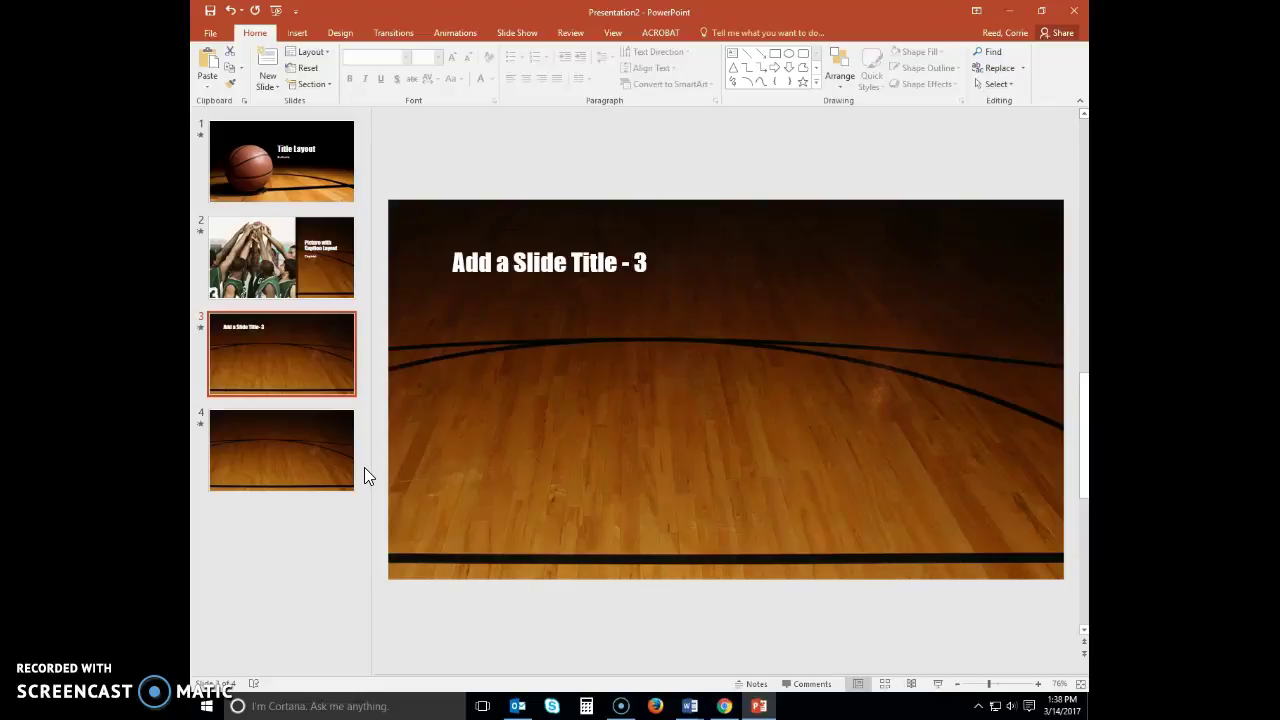
Step: Replace slide 1's title with 'Basketball Camp for Kids' and subtitle with 'Gilbert Park District'
{"action": "left_click", "coordinate": [312, 148]}
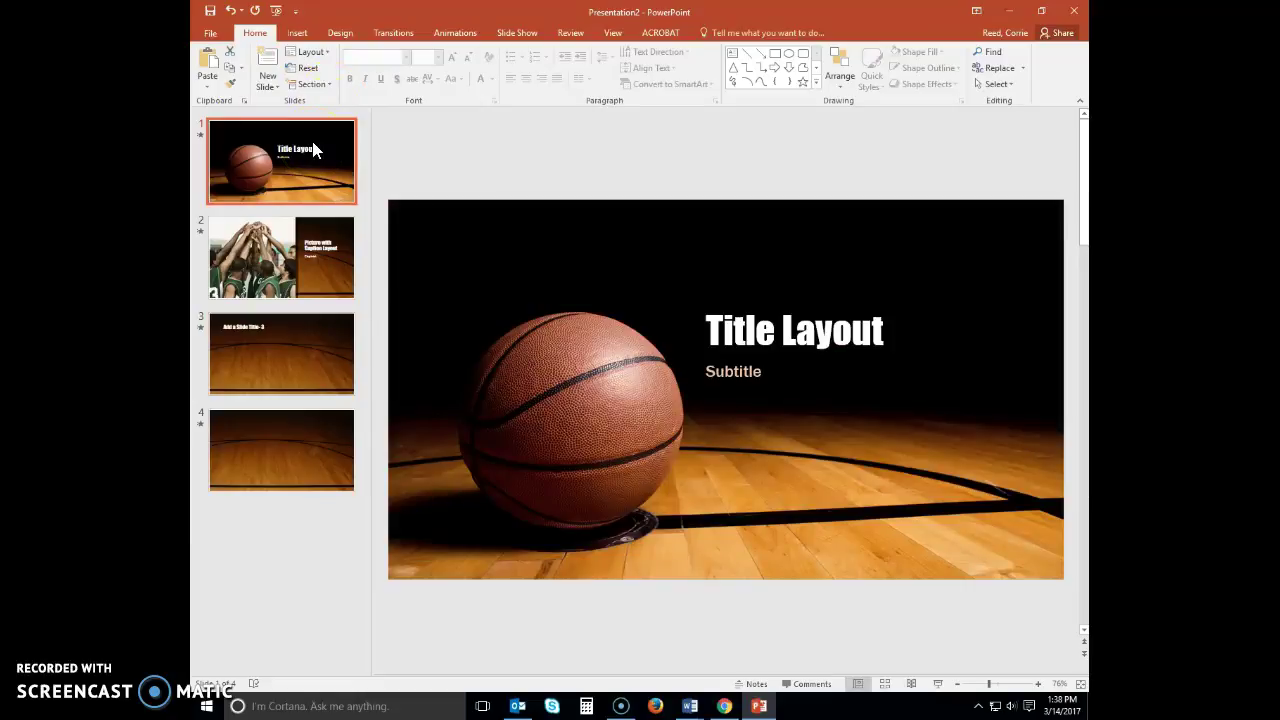
{"action": "left_click", "coordinate": [738, 321]}
{"action": "double_click", "coordinate": [738, 321]}
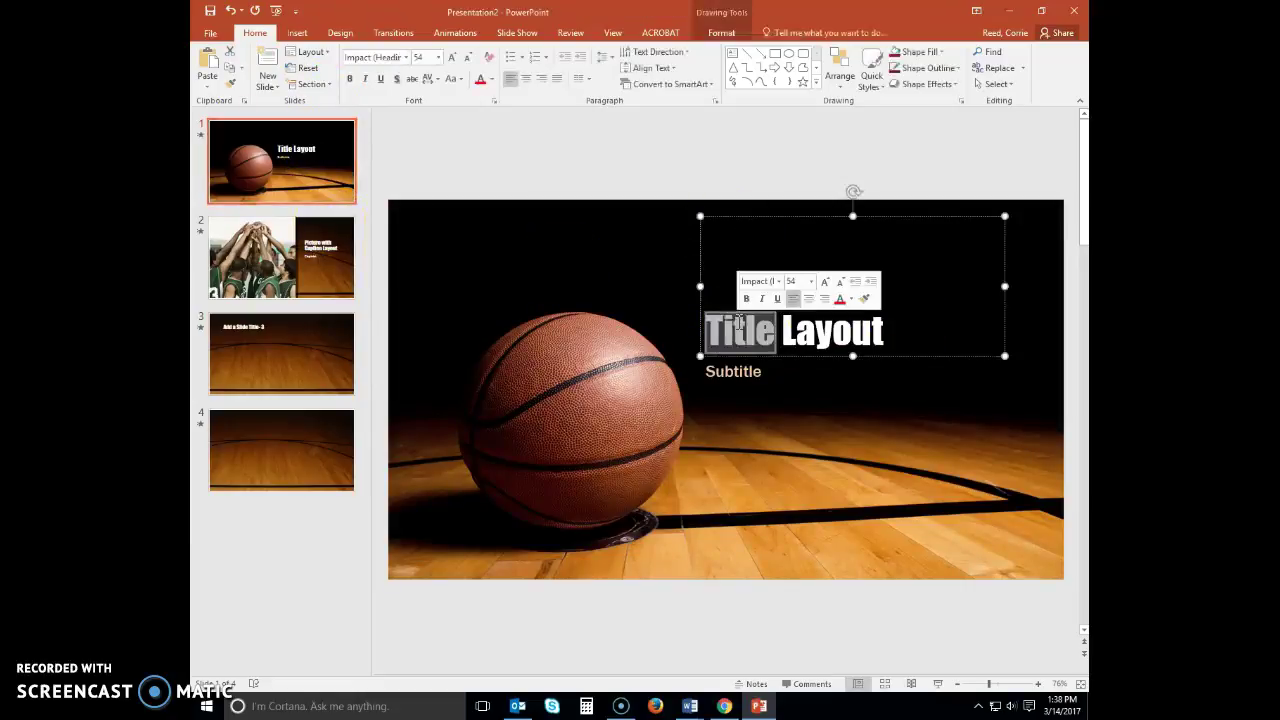
{"action": "triple_click", "coordinate": [751, 323]}
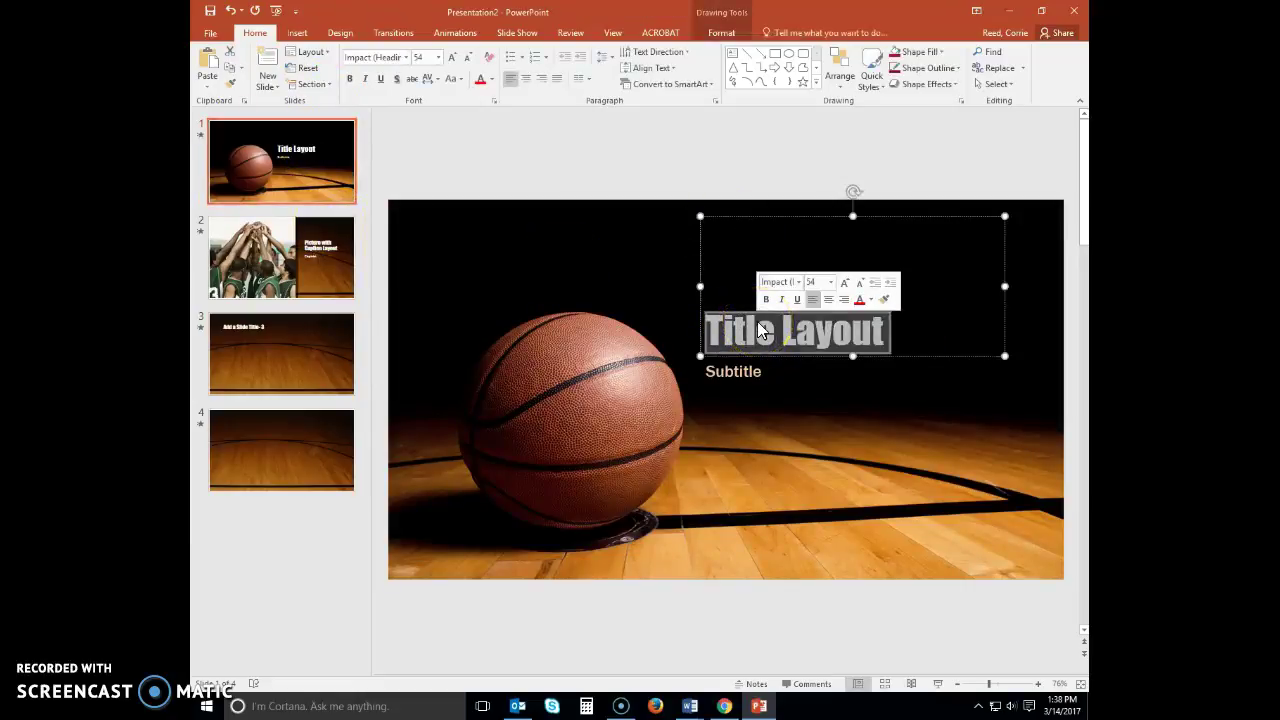
{"action": "type", "text": "B"}
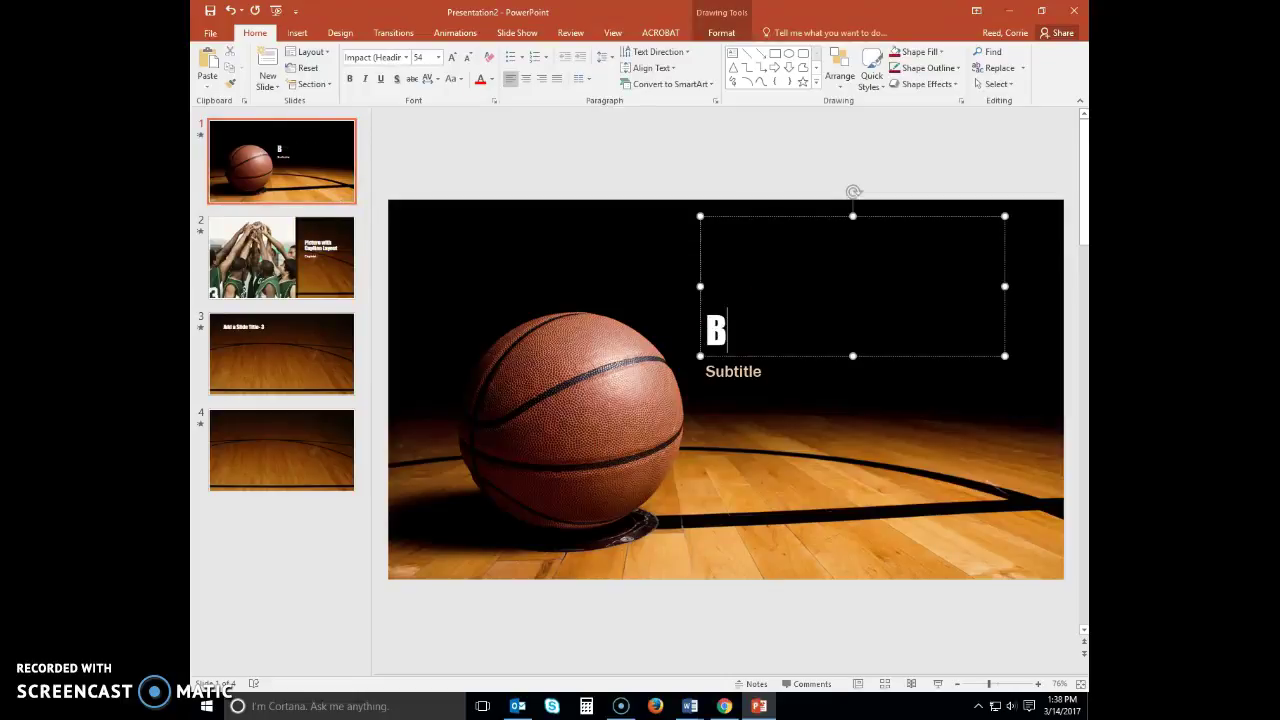
{"action": "type", "text": "as"}
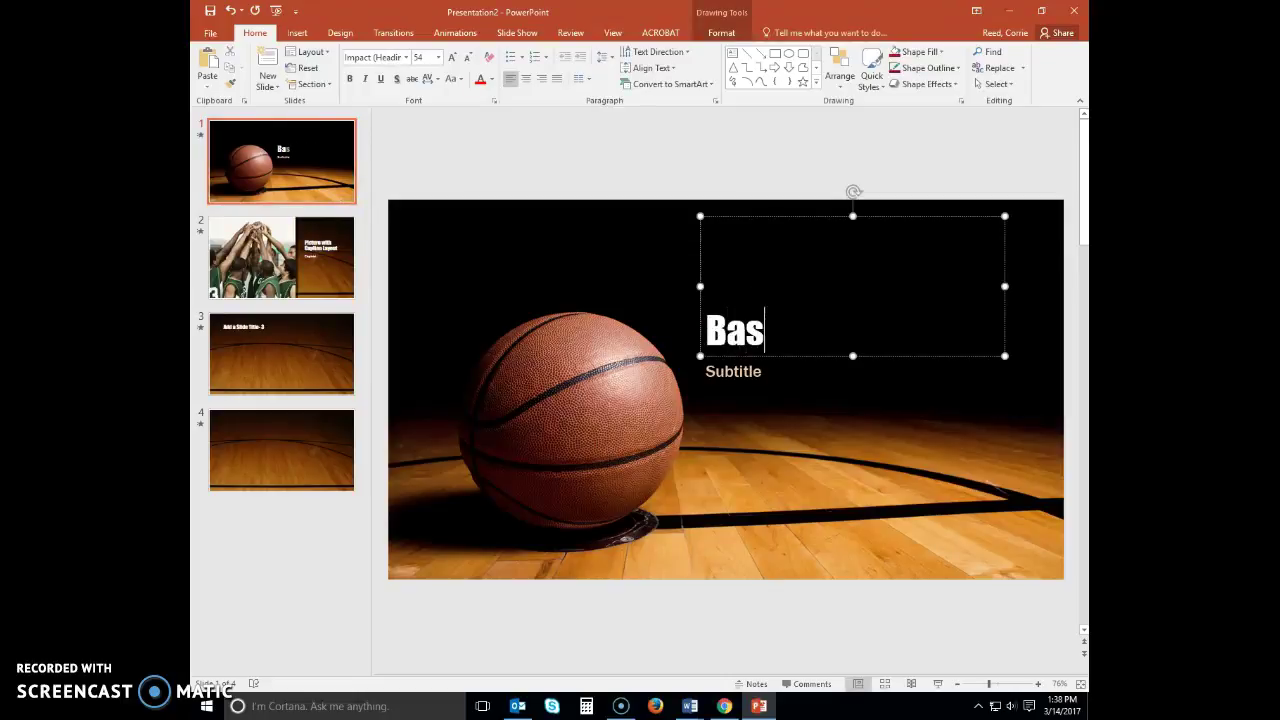
{"action": "type", "text": "ktball"}
{"action": "key", "text": "BackSpace"}
{"action": "key", "text": "BackSpace"}
{"action": "key", "text": "BackSpace"}
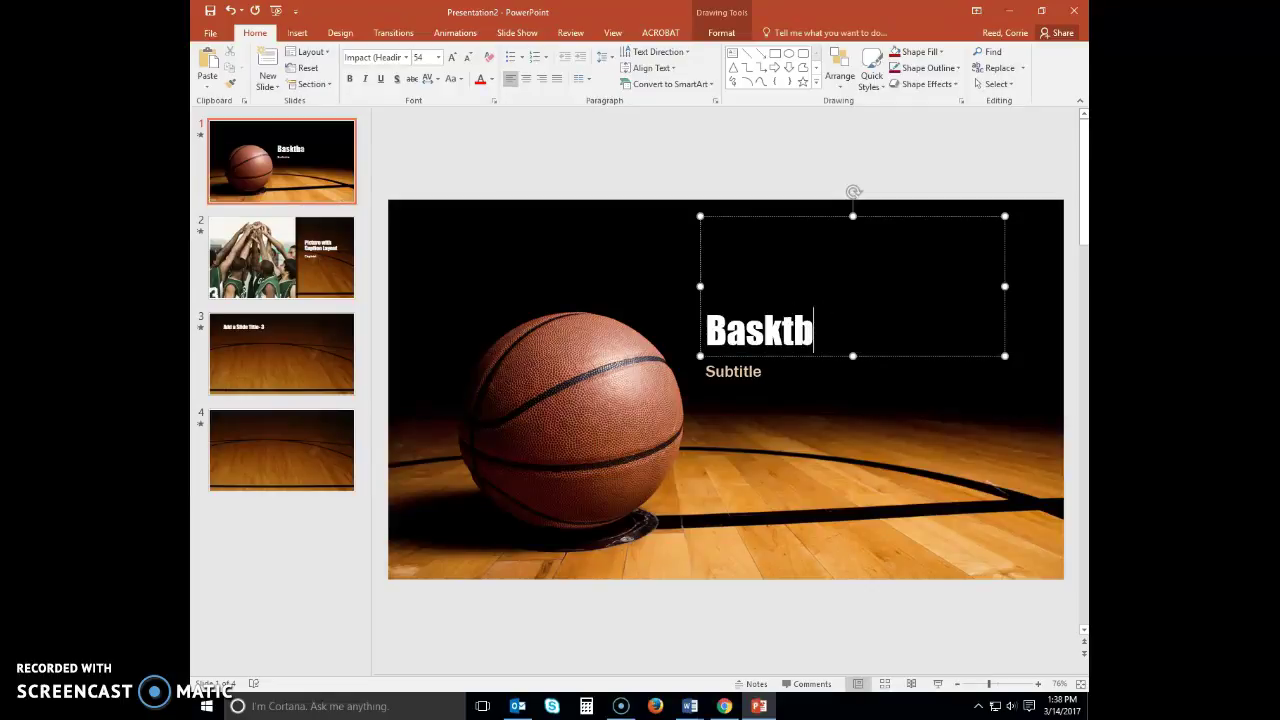
{"action": "key", "text": "BackSpace"}
{"action": "key", "text": "BackSpace"}
{"action": "type", "text": "etball Cap"}
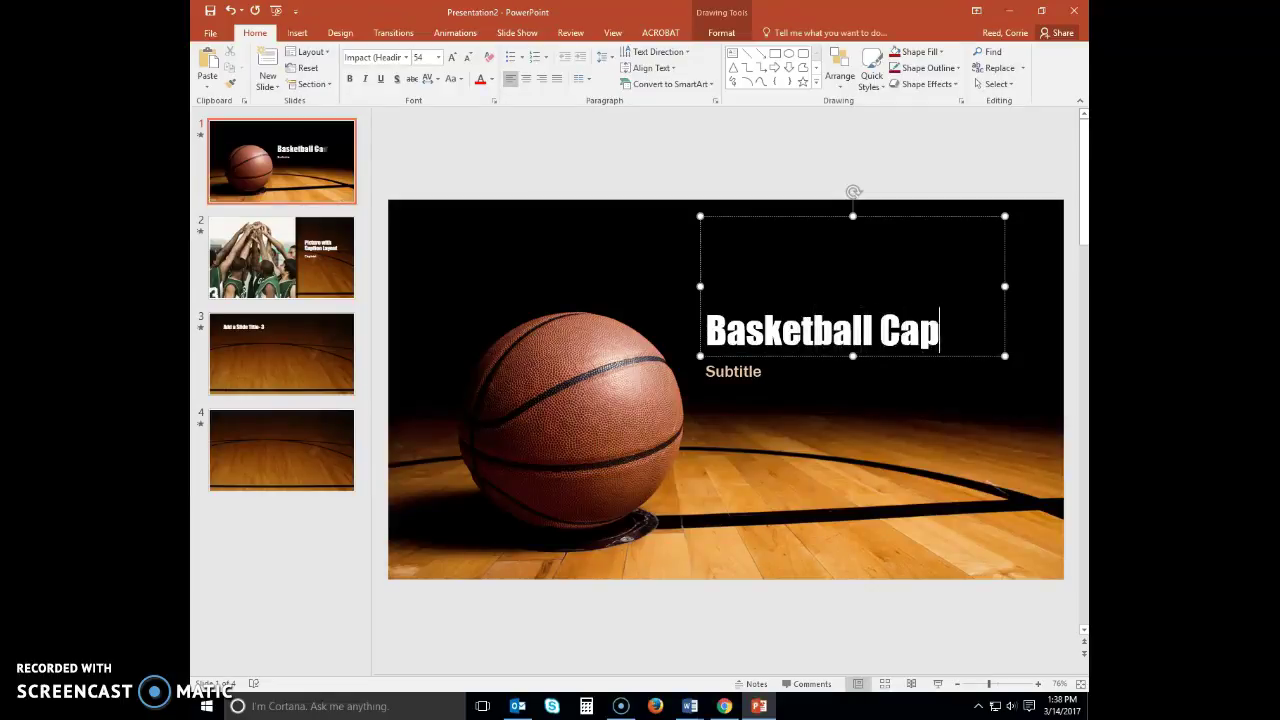
{"action": "key", "text": "BackSpace"}
{"action": "type", "text": "mp for"}
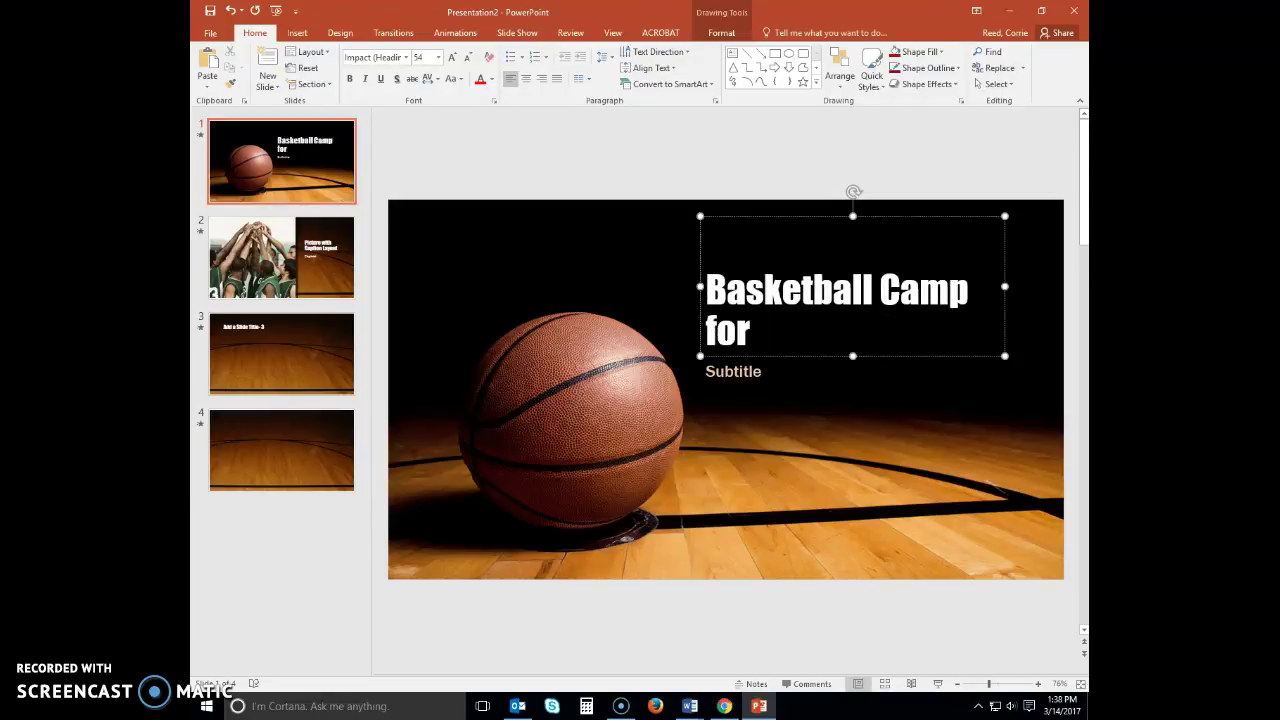
{"action": "type", "text": " Kids"}
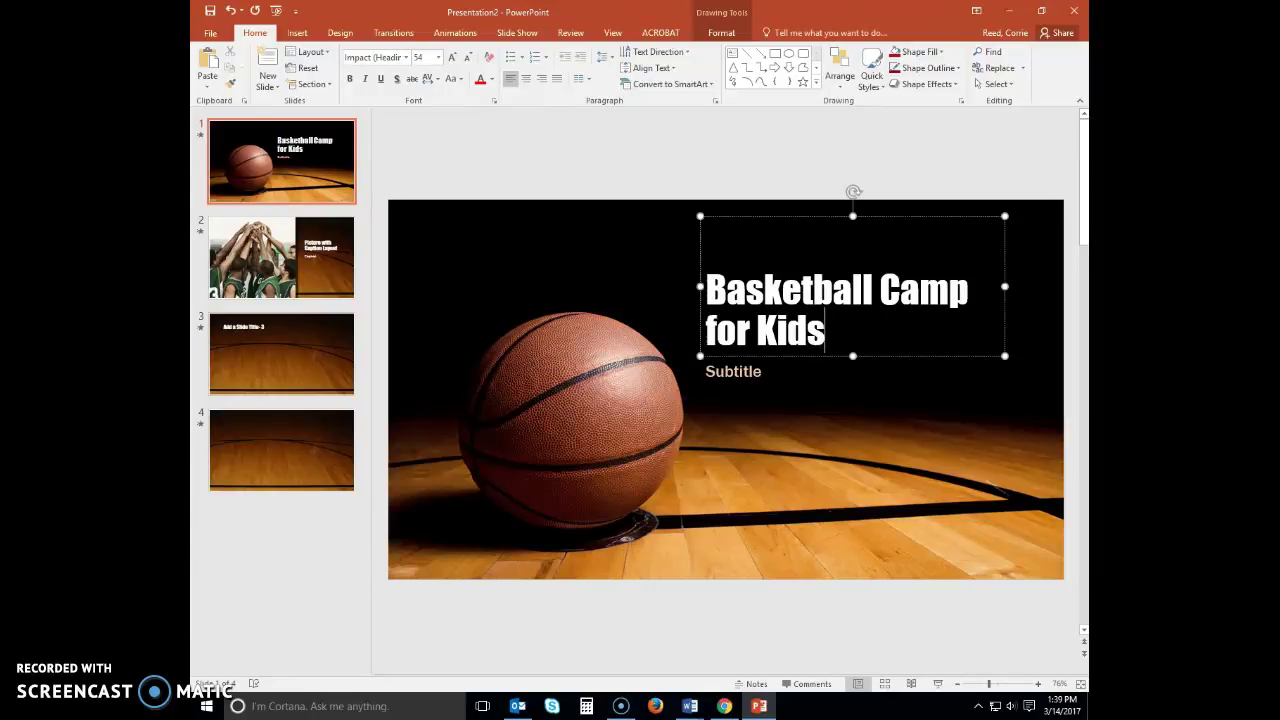
{"action": "double_click", "coordinate": [733, 376]}
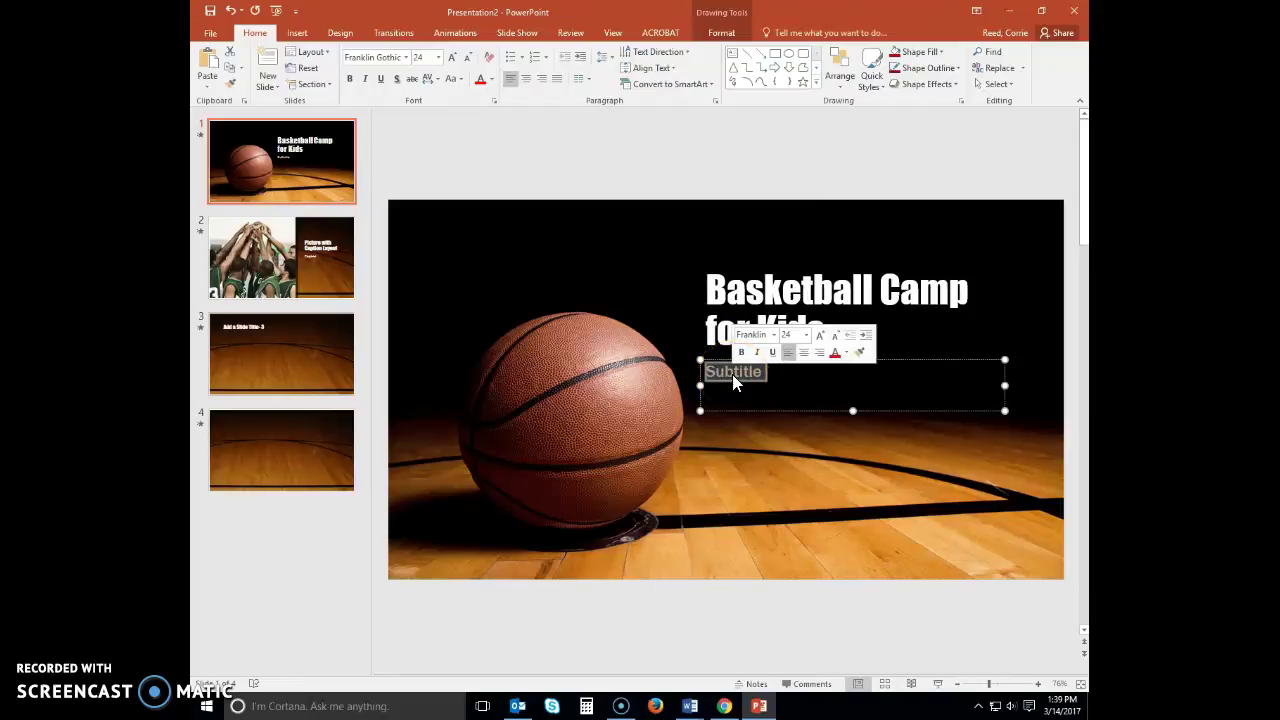
{"action": "type", "text": "Gilbert "}
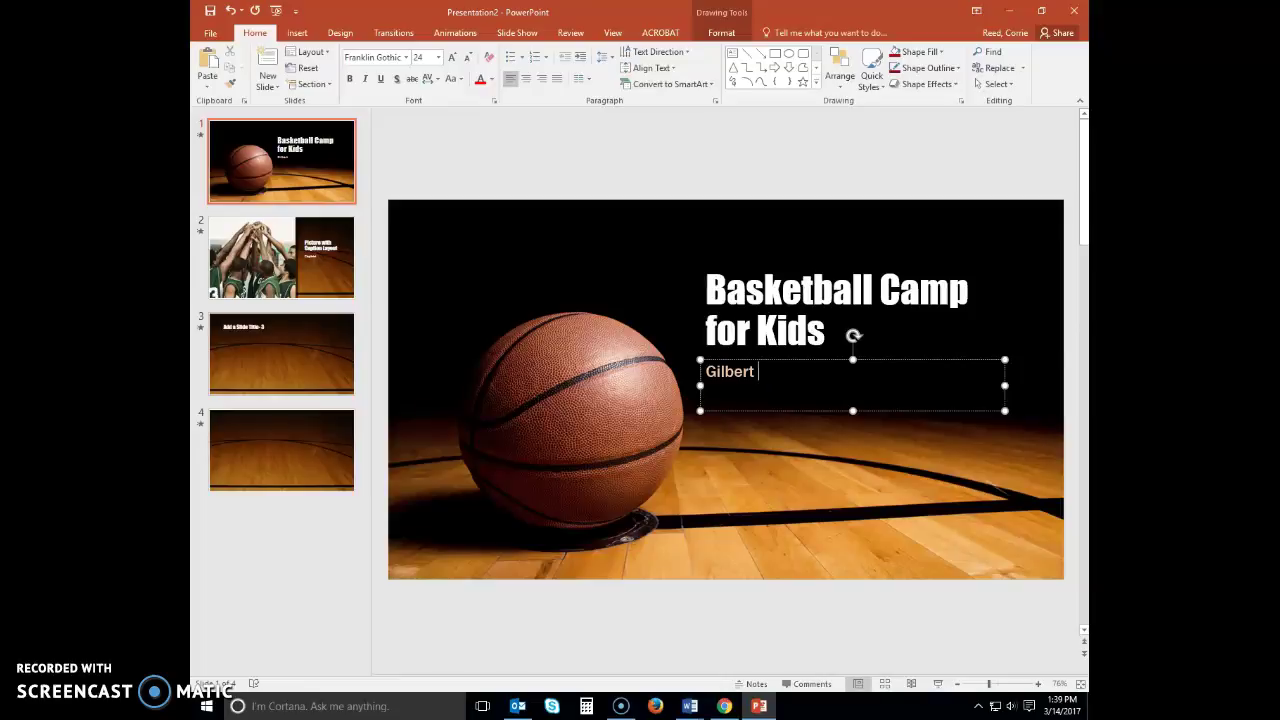
{"action": "type", "text": "Park District"}
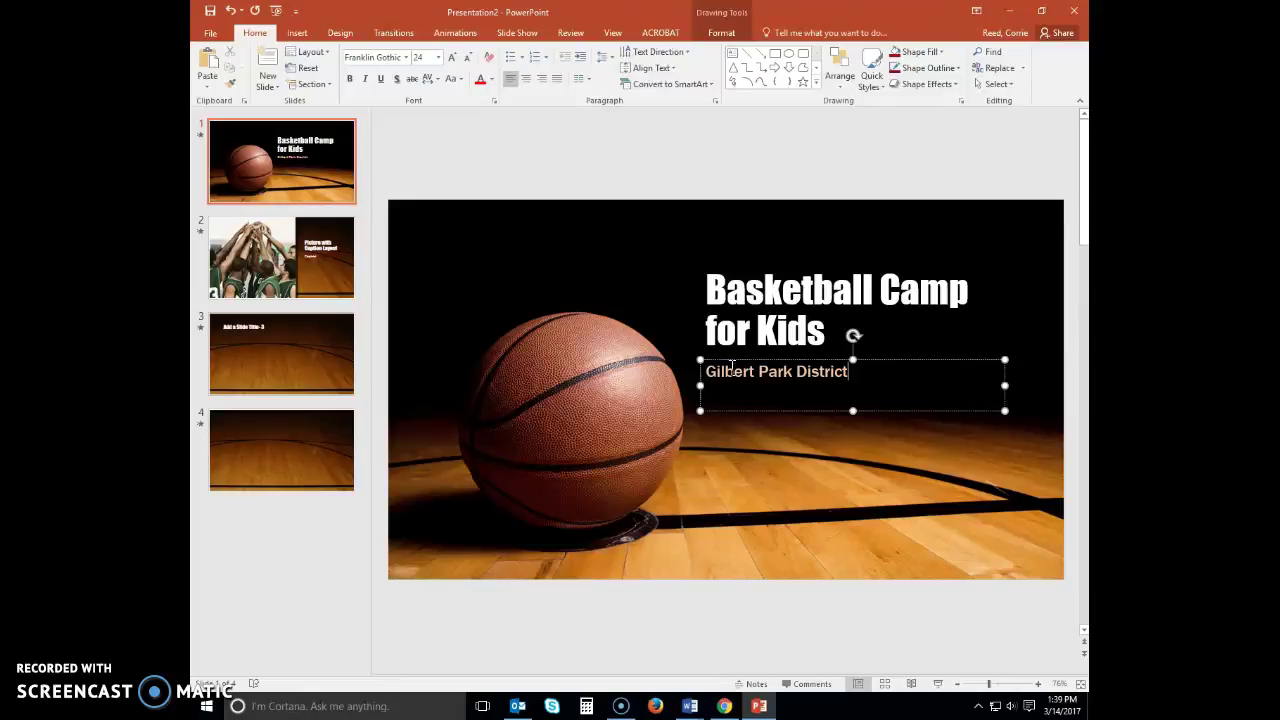
Step: Change slide 2's title to 'Learn from pros and make acquaintances'
{"action": "left_click", "coordinate": [282, 295]}
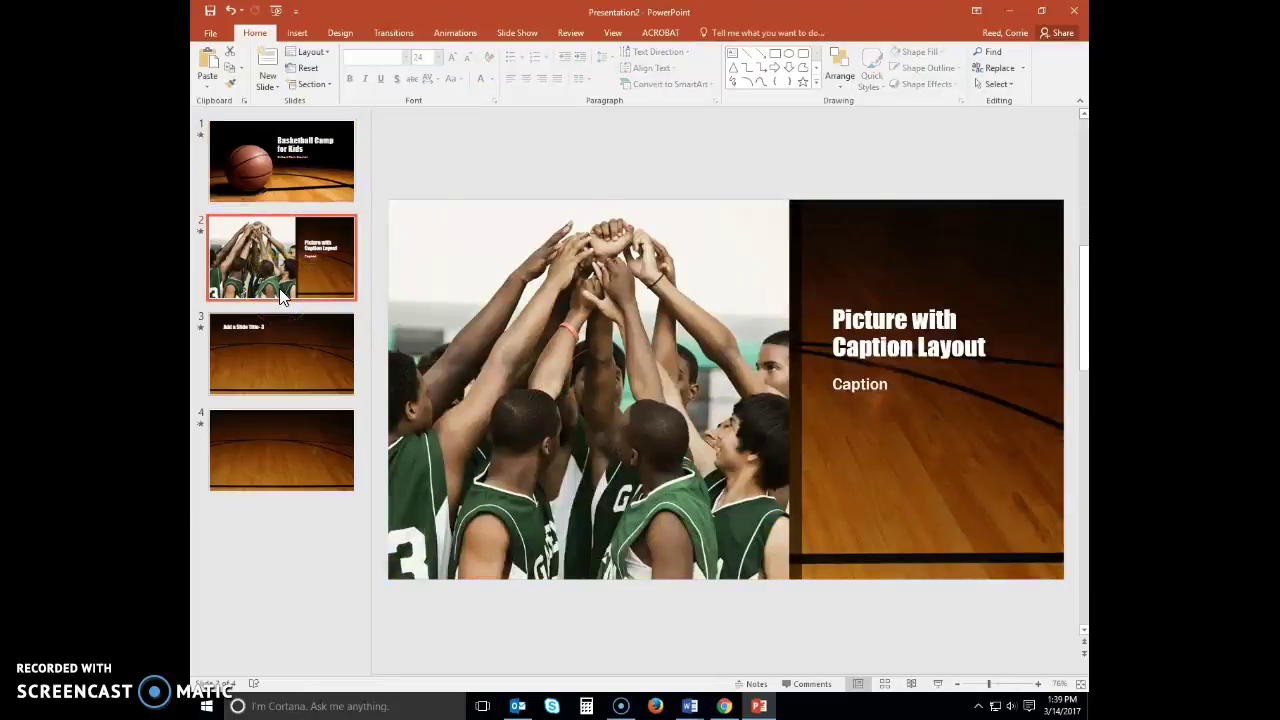
{"action": "left_click", "coordinate": [952, 292]}
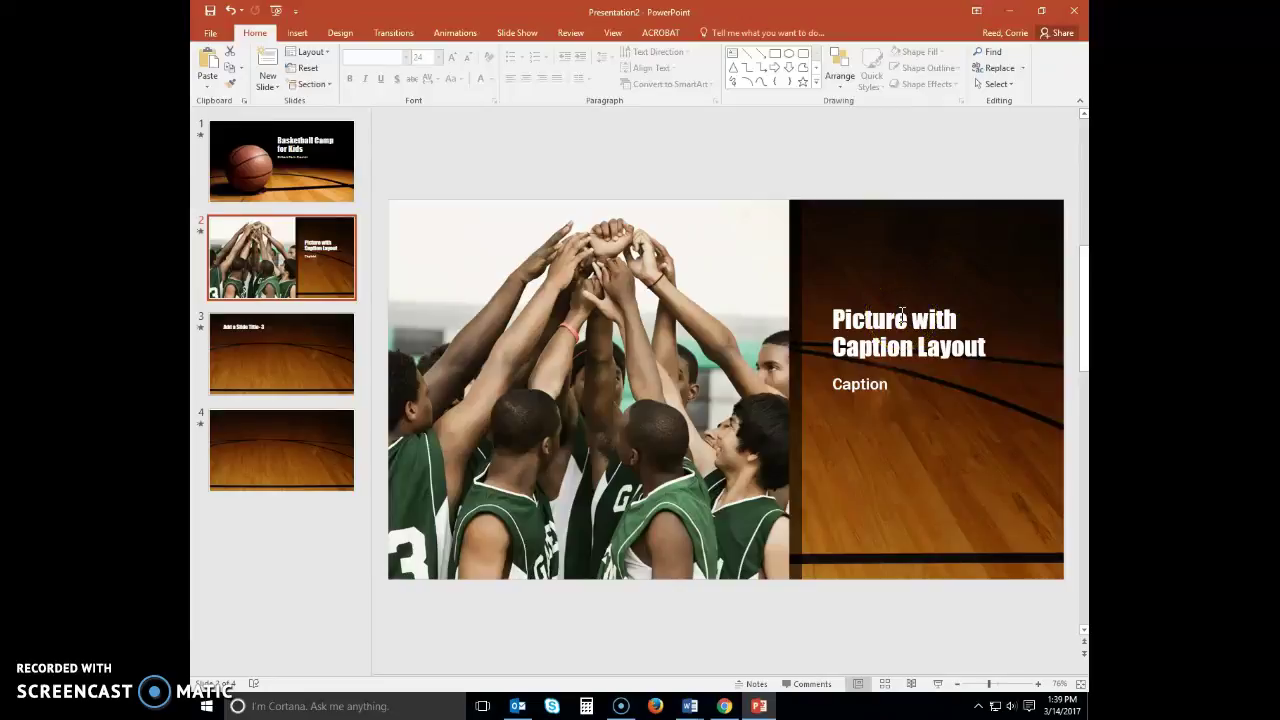
{"action": "double_click", "coordinate": [900, 314]}
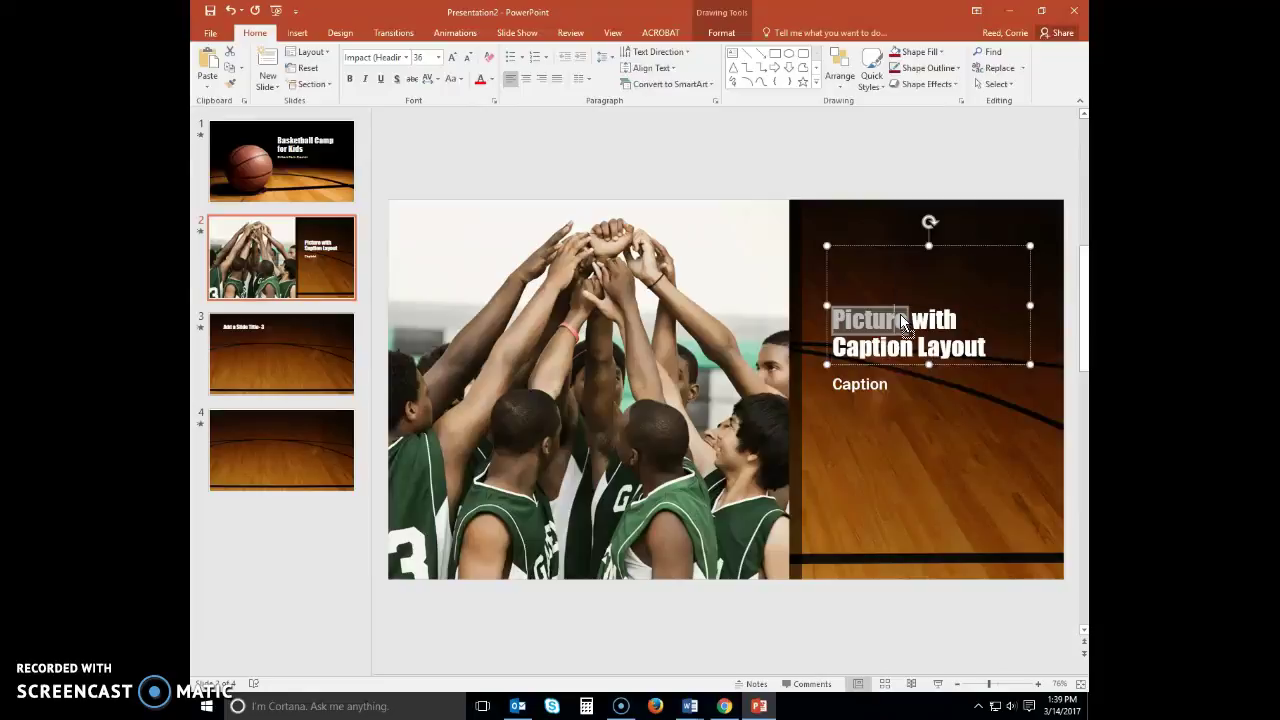
{"action": "triple_click", "coordinate": [900, 314]}
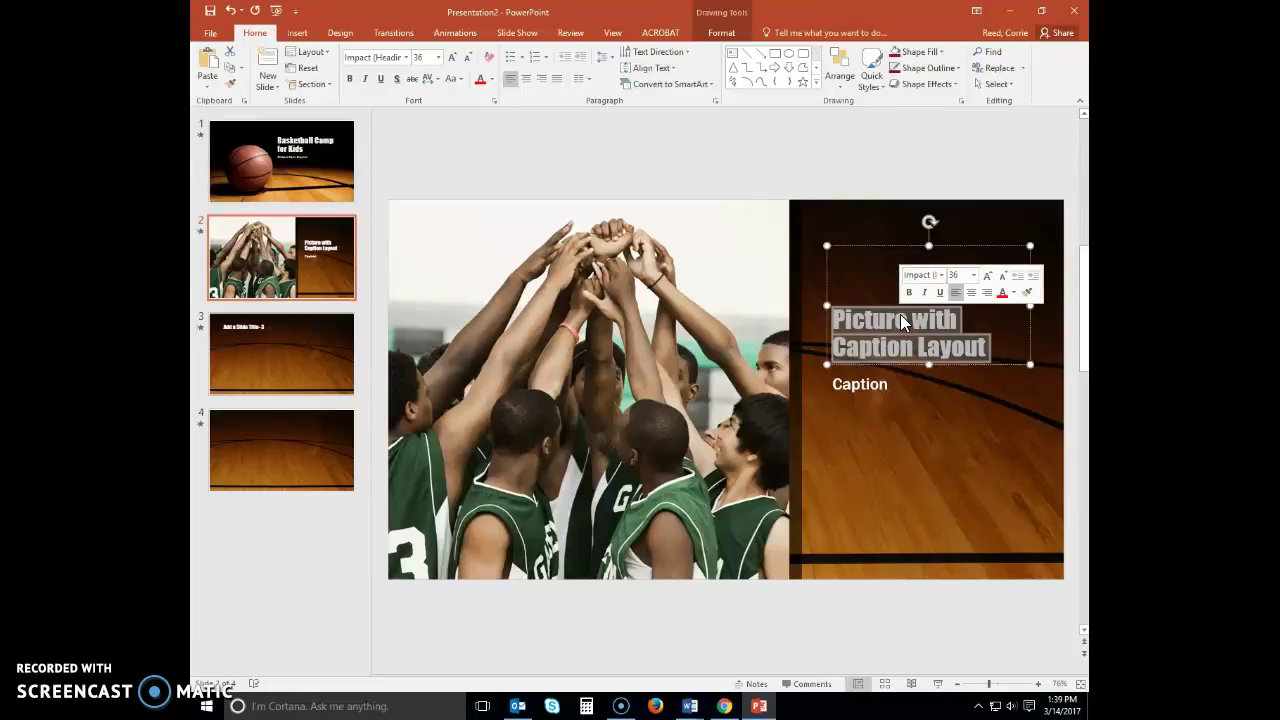
{"action": "type", "text": "Learn f"}
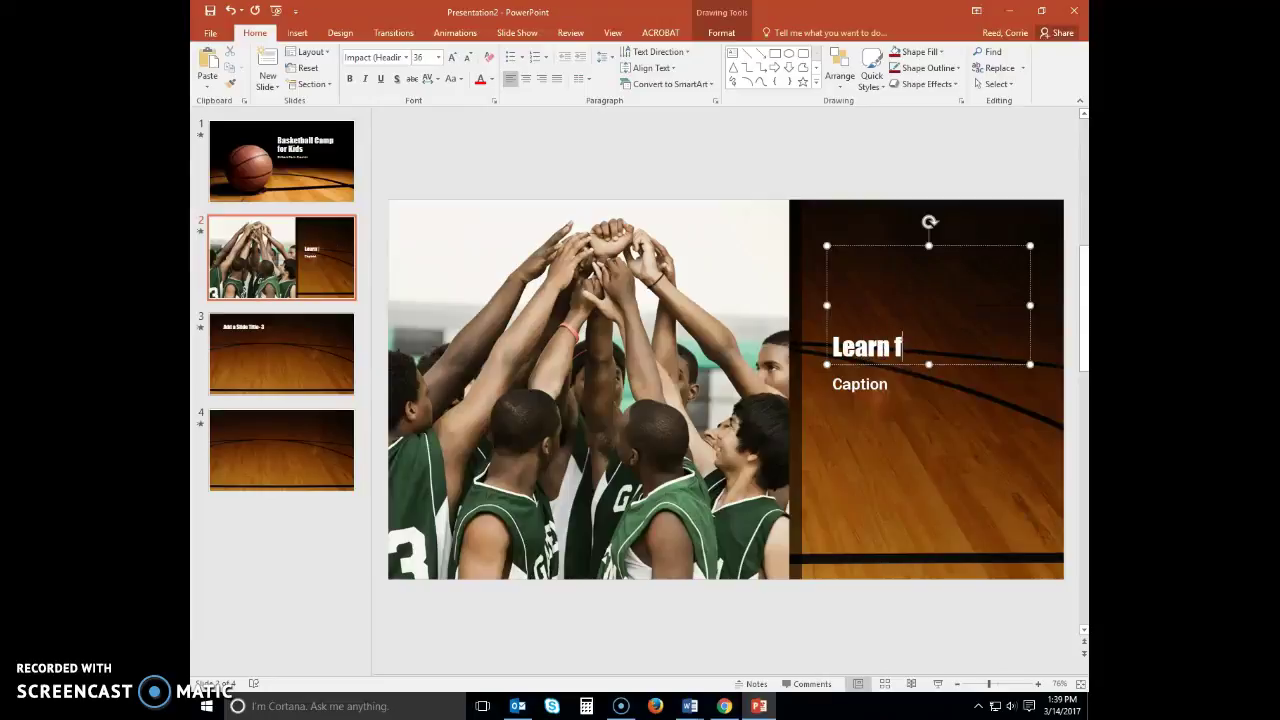
{"action": "type", "text": "rom pro"}
{"action": "key", "text": "BackSpace"}
{"action": "type", "text": "ros"}
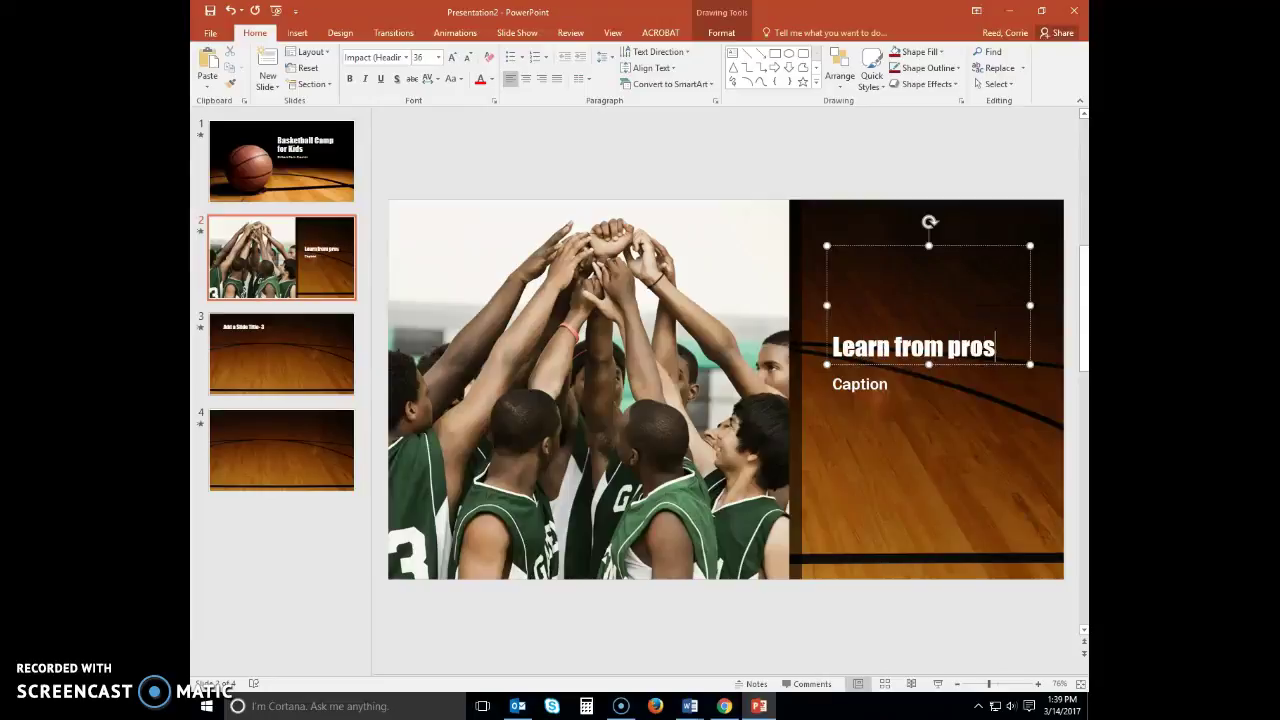
{"action": "type", "text": " and make acqu"}
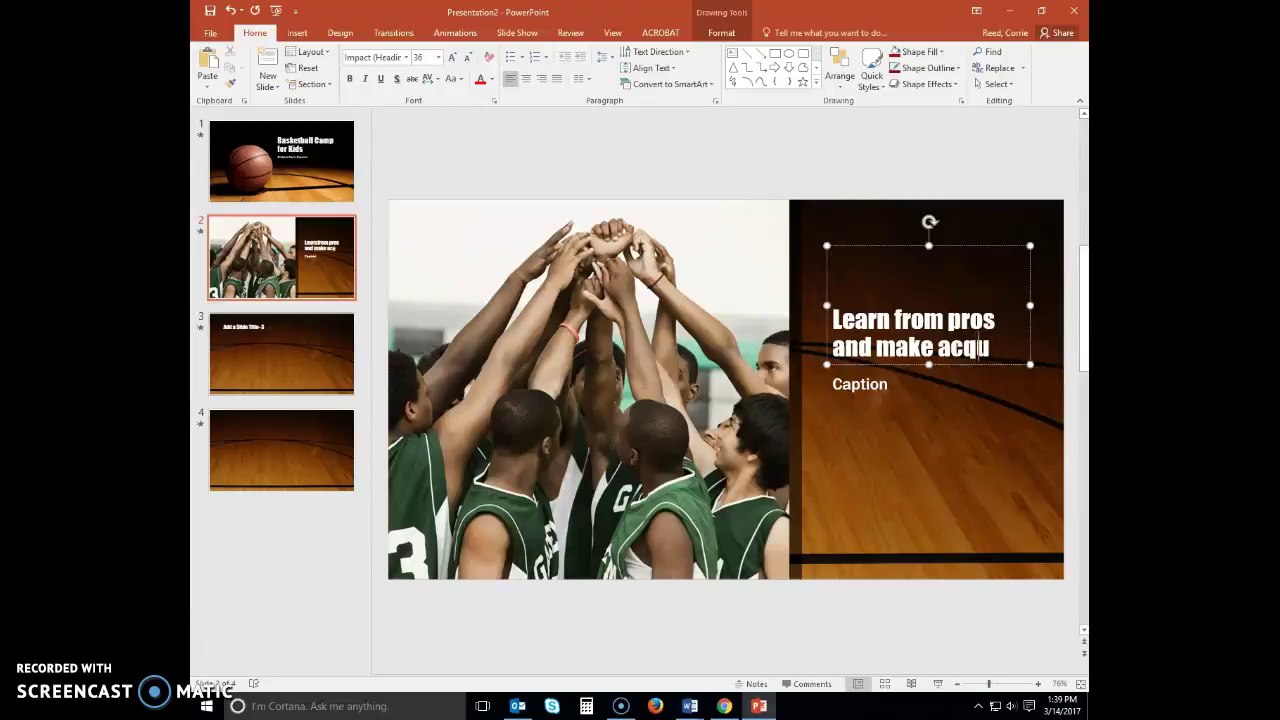
{"action": "type", "text": "aint"}
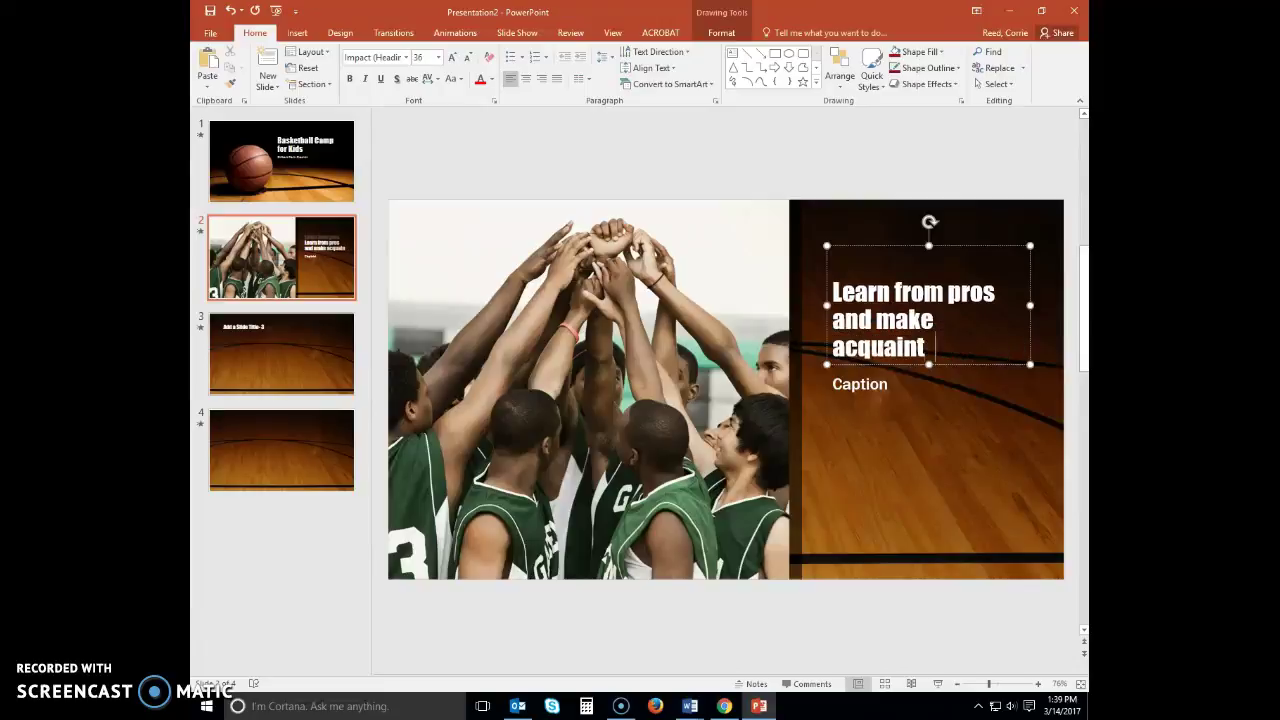
{"action": "type", "text": "ances"}
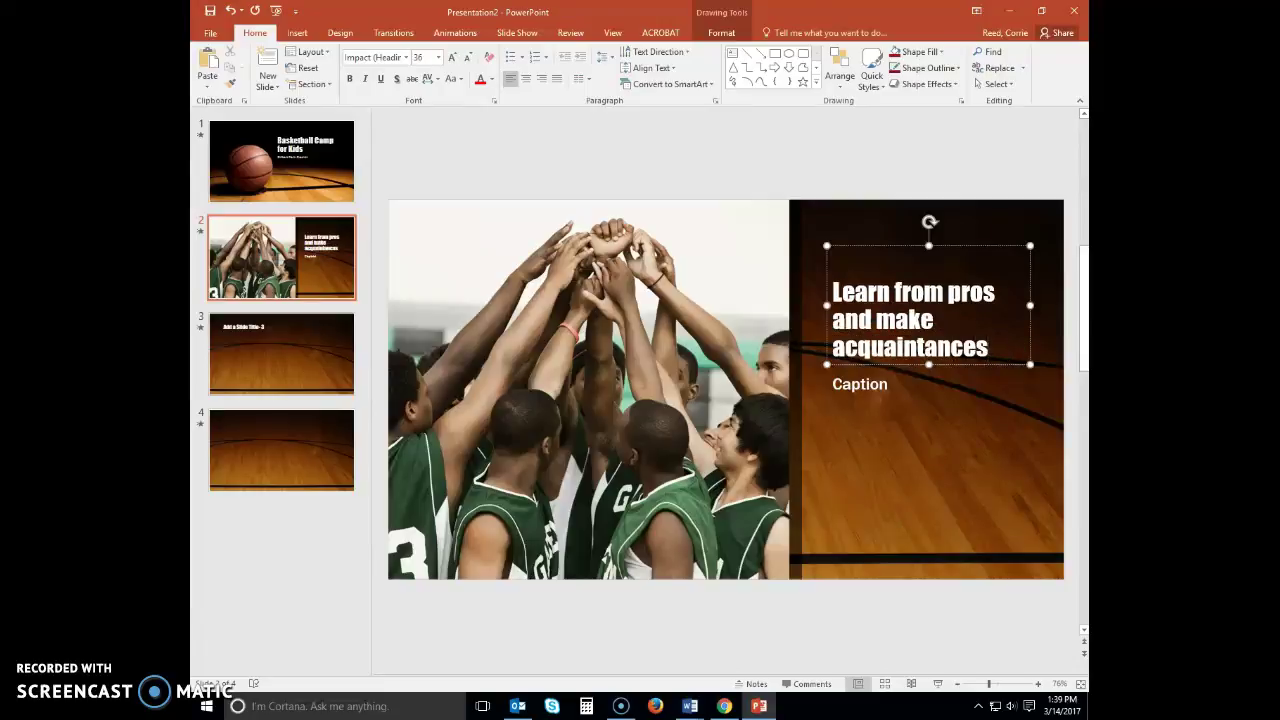
Step: Replace slide 2's caption with 'Classes meet weekday mornings throughout the summer'
{"action": "left_click", "coordinate": [843, 387]}
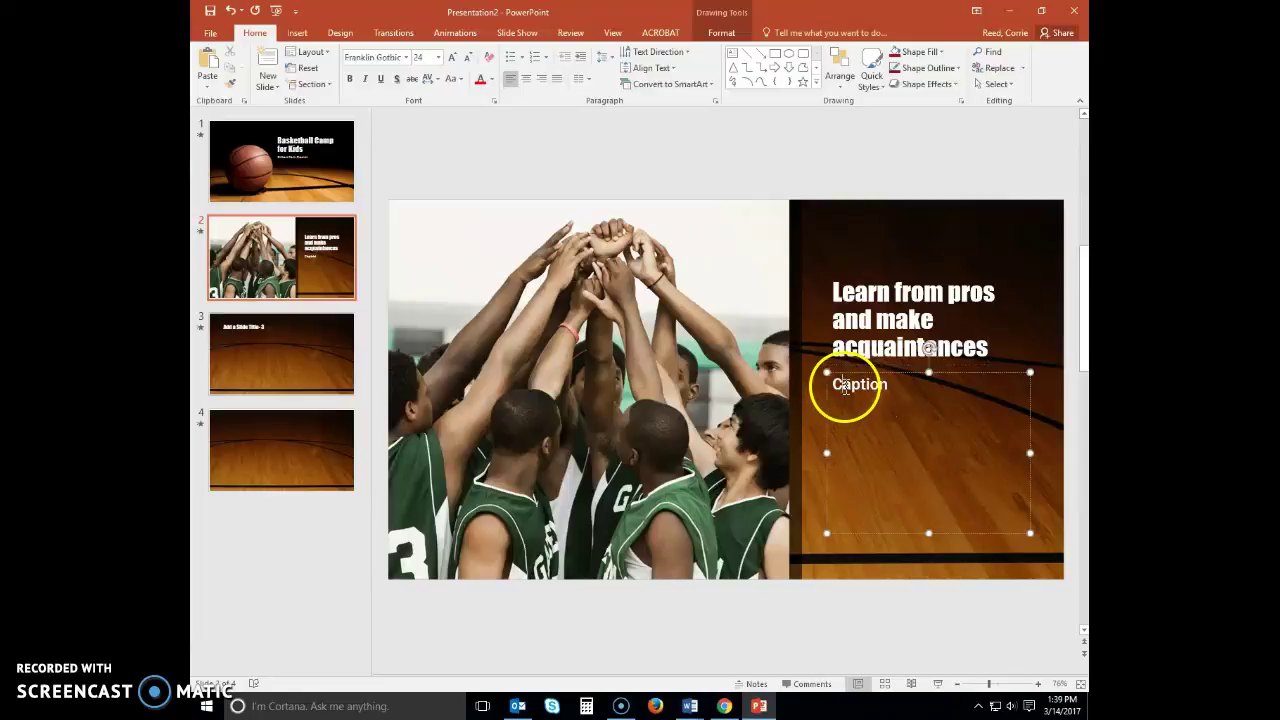
{"action": "double_click", "coordinate": [845, 388]}
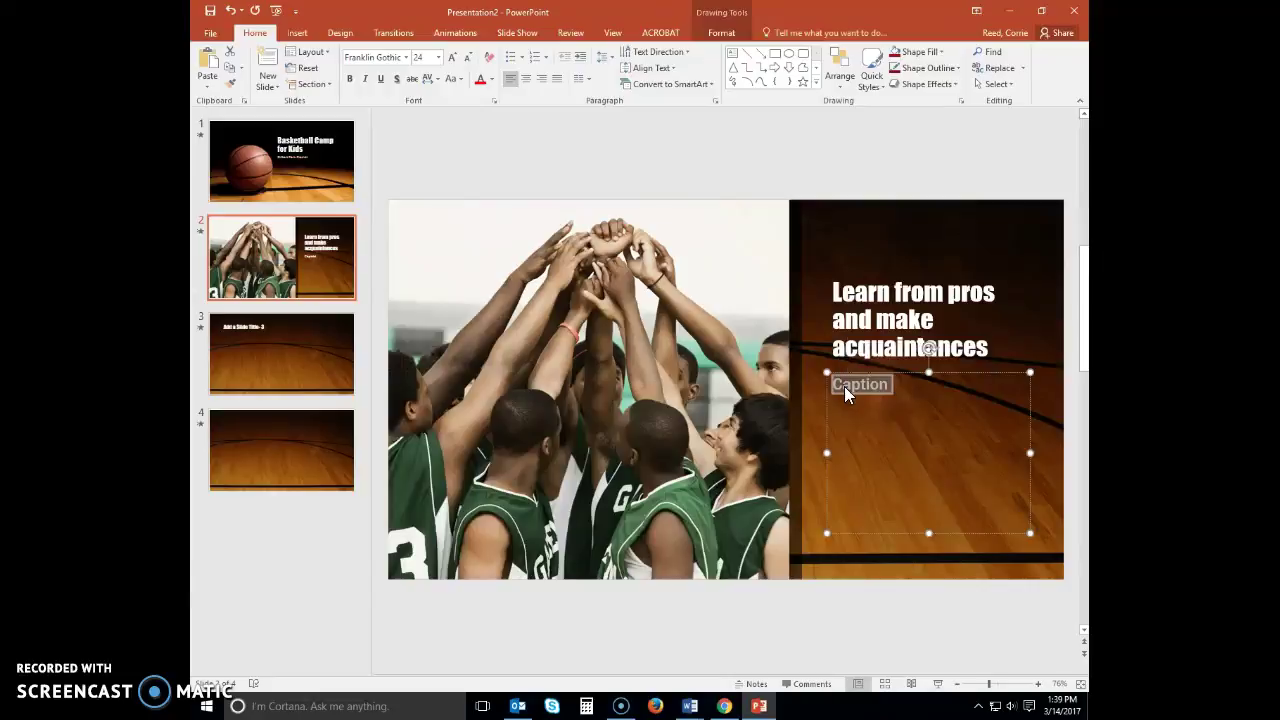
{"action": "type", "text": "Classes meet weekday "}
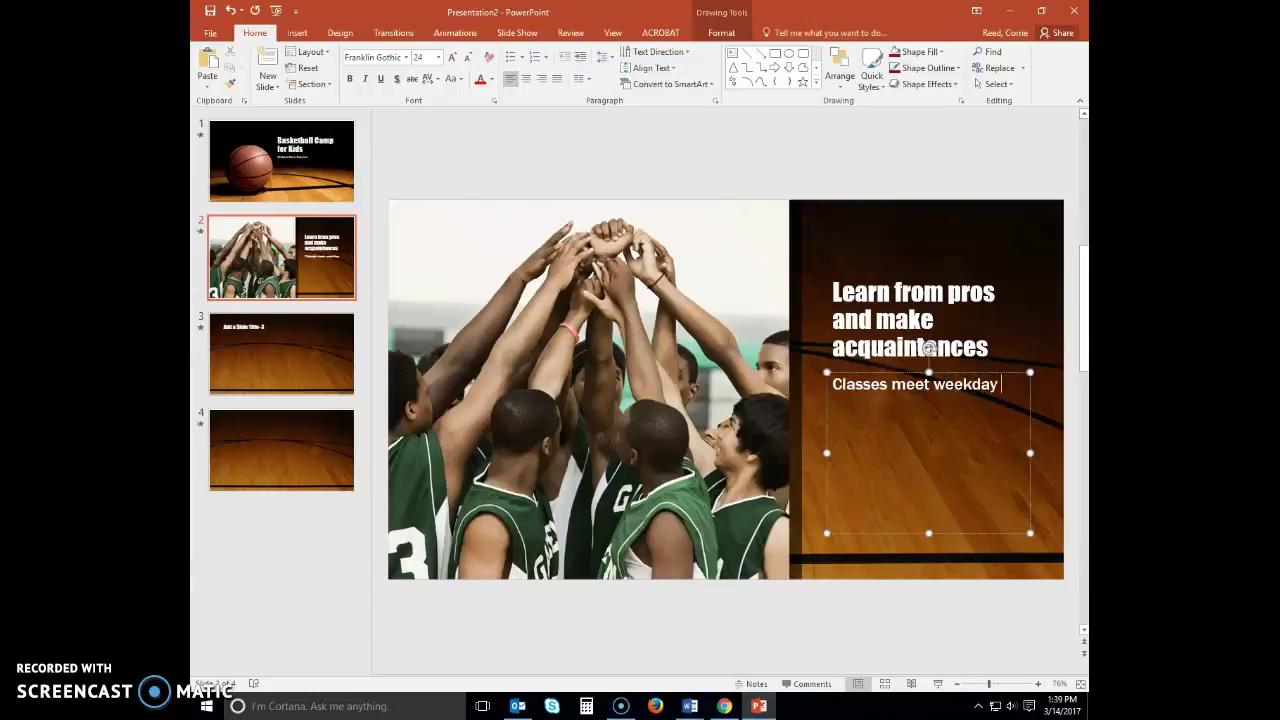
{"action": "type", "text": "mornings through"}
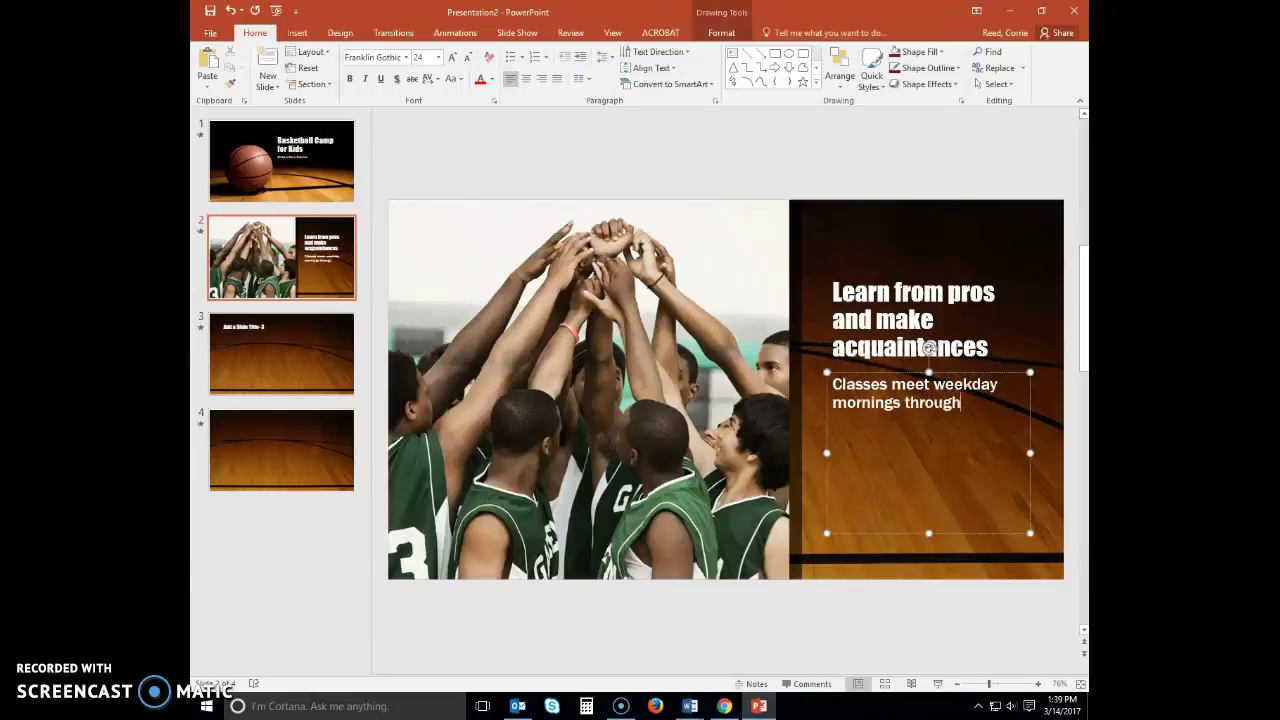
{"action": "type", "text": "out the summer"}
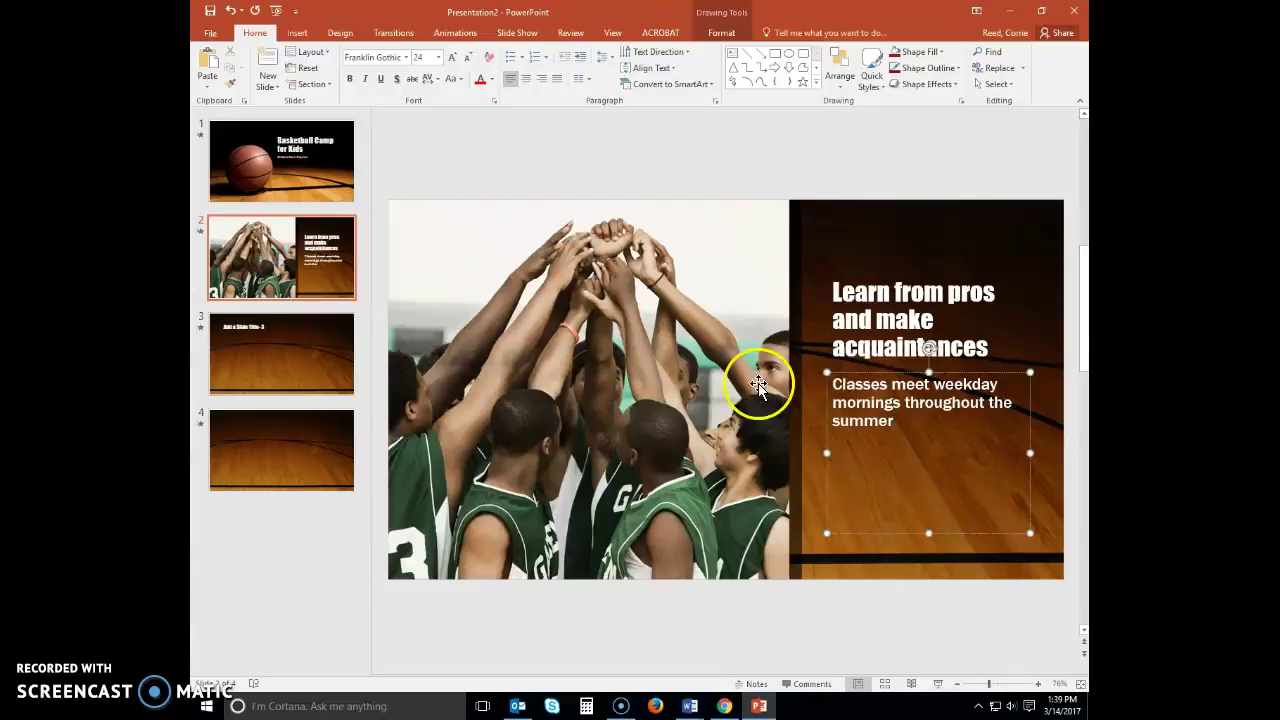
{"action": "left_click", "coordinate": [307, 373]}
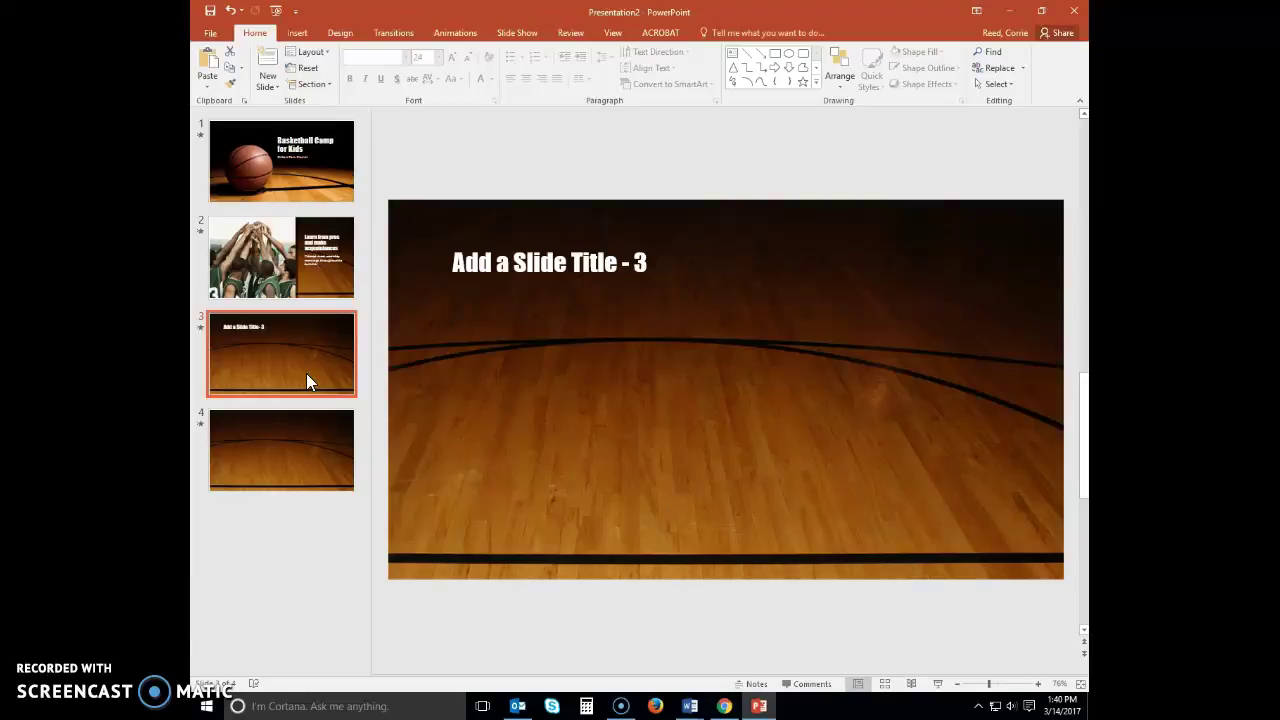
Step: Replace the 'Add a Slide Title - 3' placeholder text with 'You will lern...'
{"action": "left_click", "coordinate": [534, 255]}
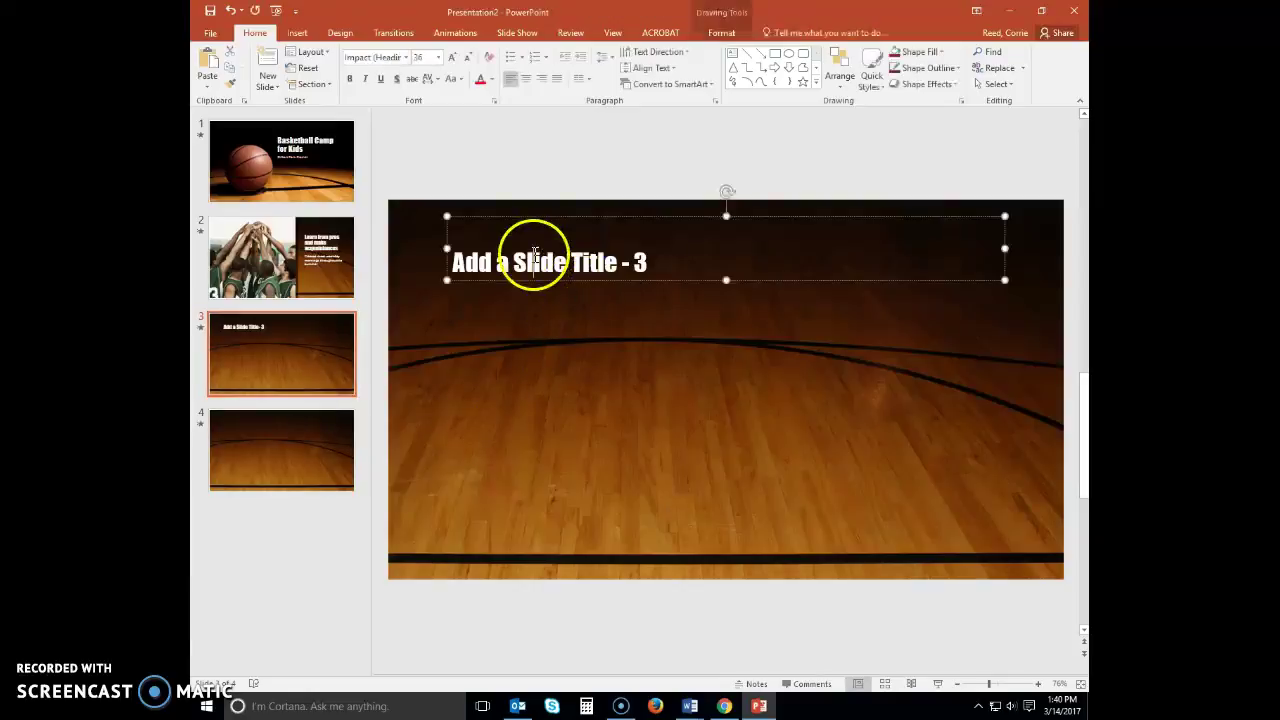
{"action": "triple_click", "coordinate": [535, 262]}
{"action": "type", "text": "You will"}
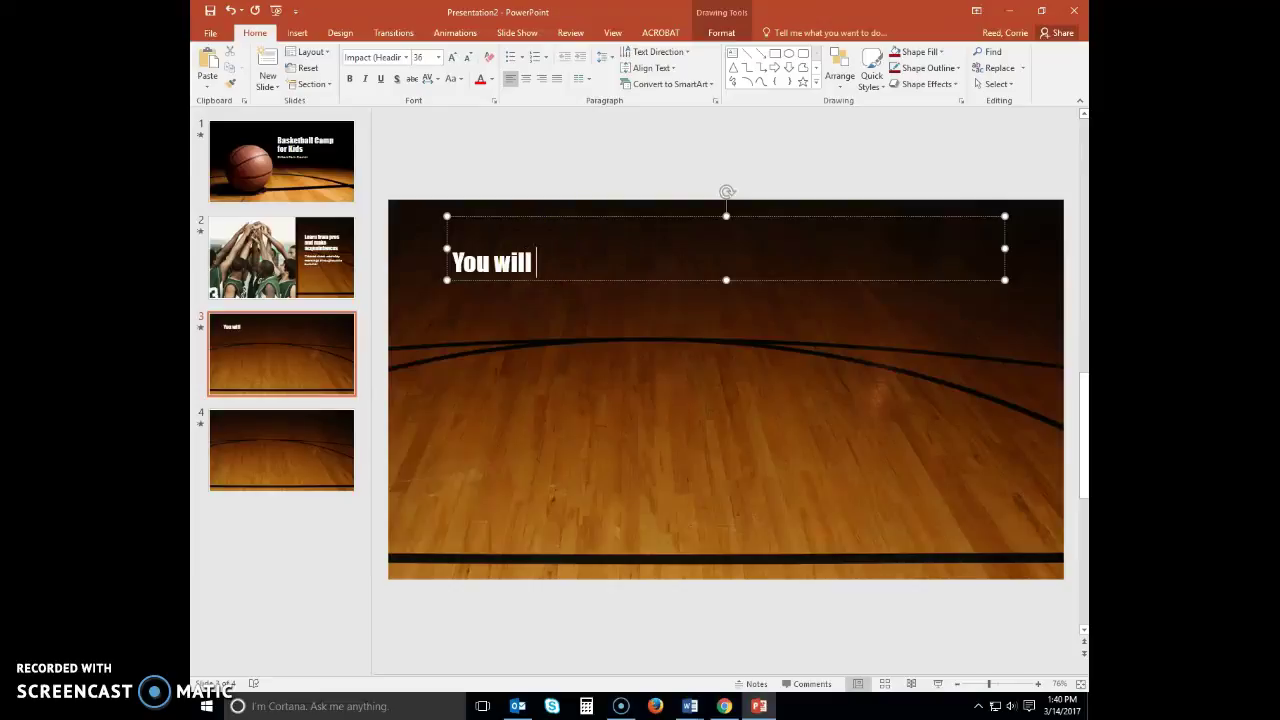
{"action": "type", "text": " lern..."}
{"action": "left_click", "coordinate": [585, 383]}
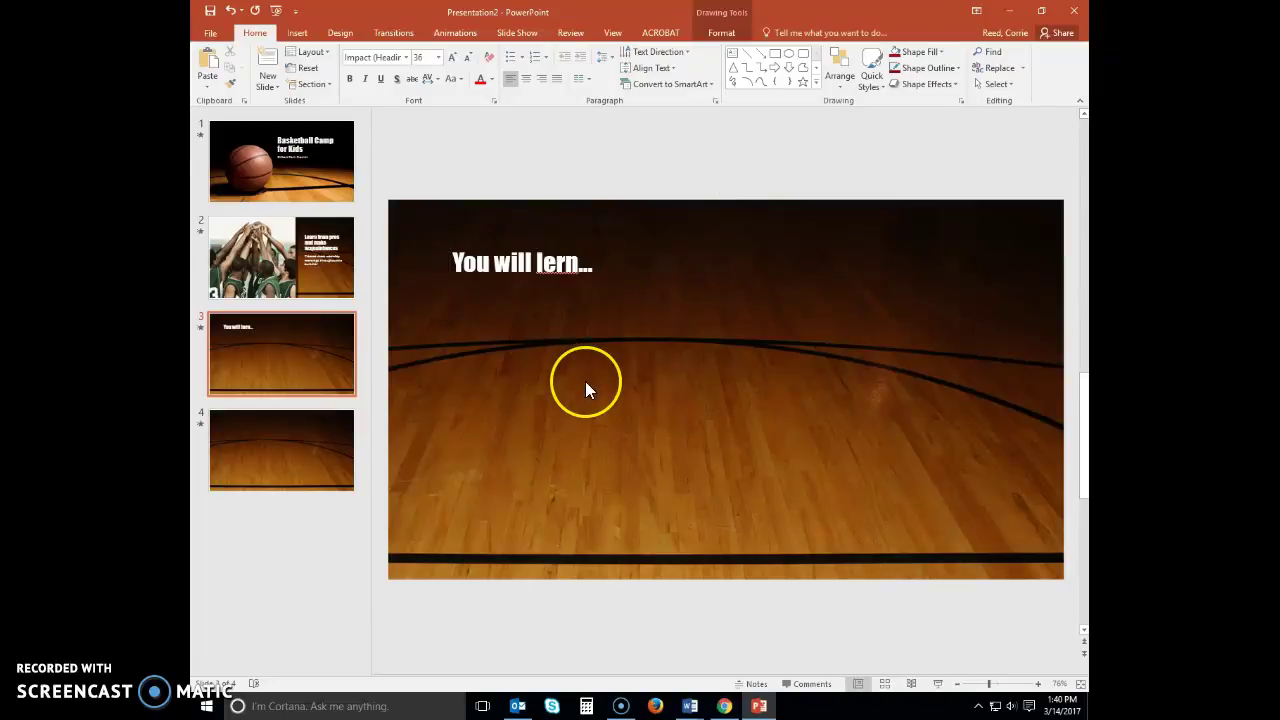
{"action": "left_click", "coordinate": [548, 176]}
{"action": "left_click", "coordinate": [545, 270]}
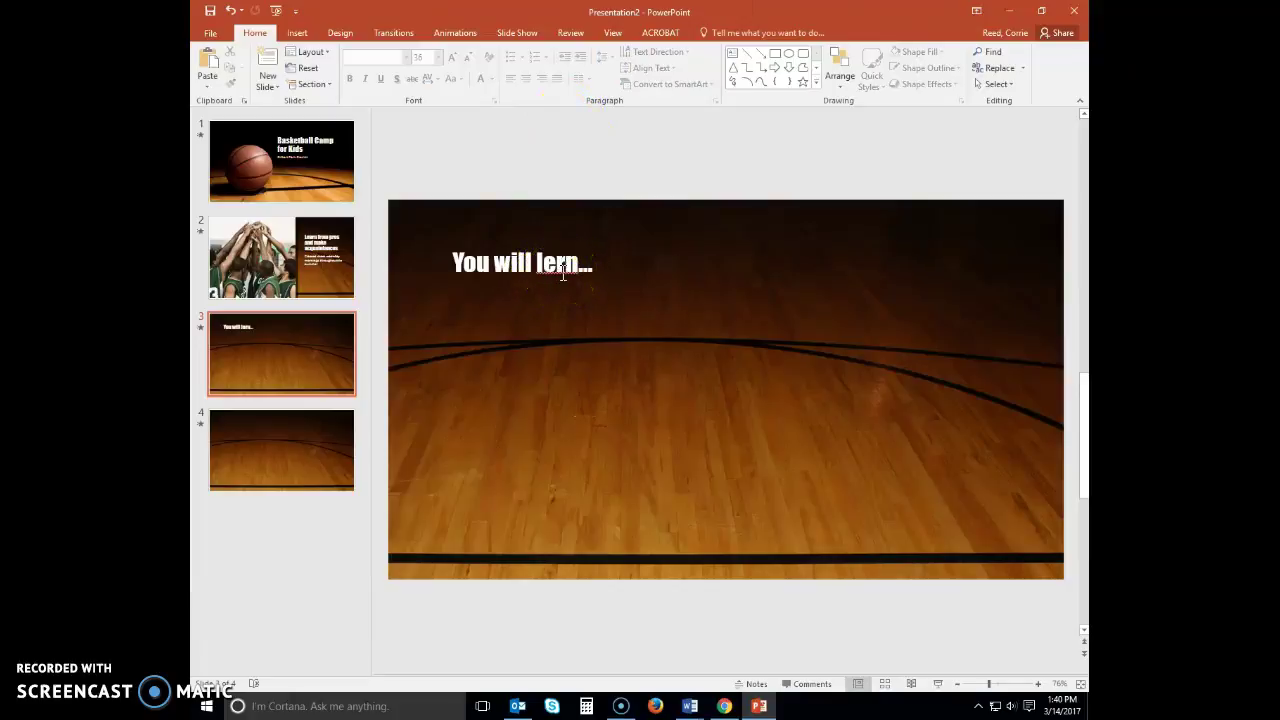
Step: Open Save As and browse to the Desktop > Spring 2017 > Comps folder
{"action": "left_click", "coordinate": [205, 33]}
{"action": "left_click", "coordinate": [226, 176]}
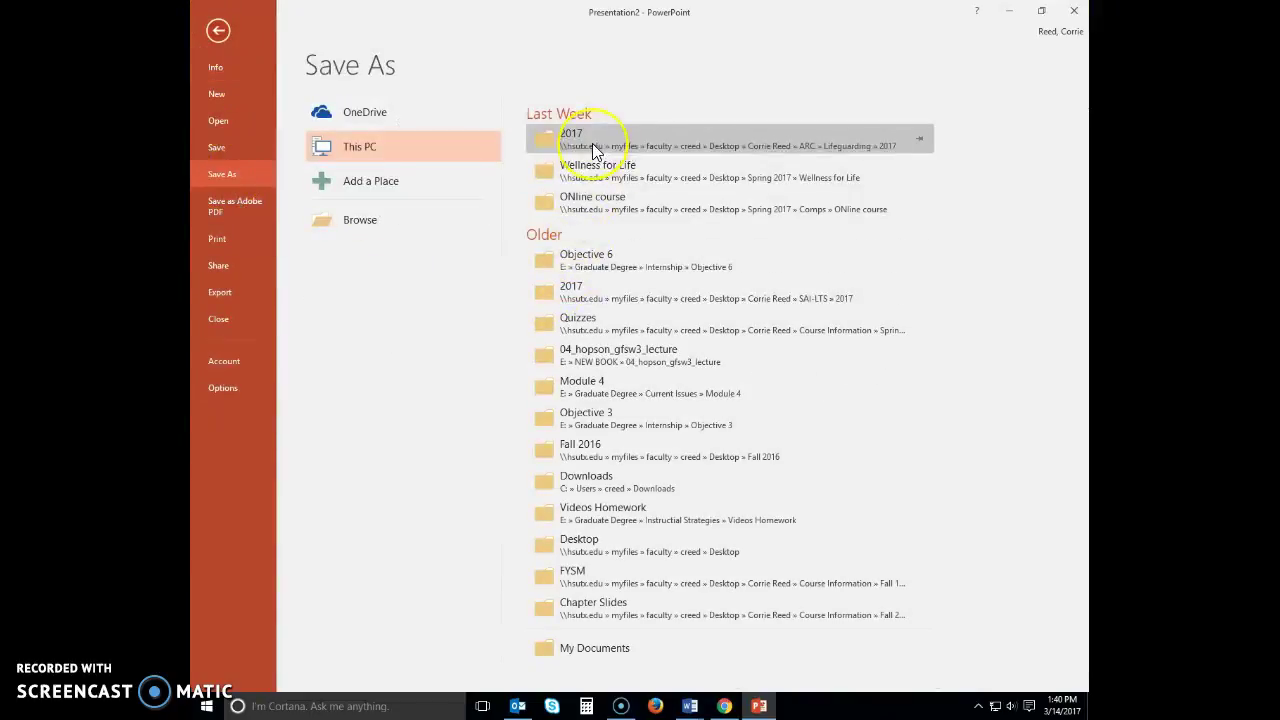
{"action": "left_click", "coordinate": [592, 143]}
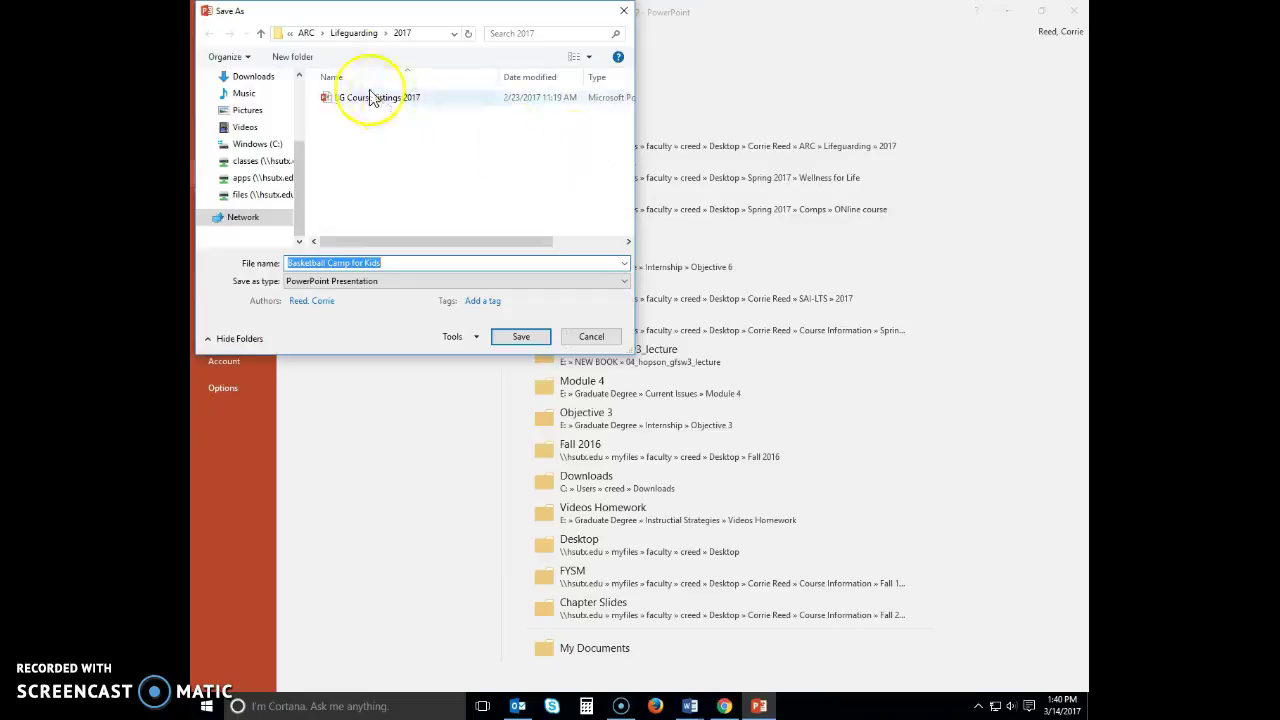
{"action": "left_click", "coordinate": [261, 36]}
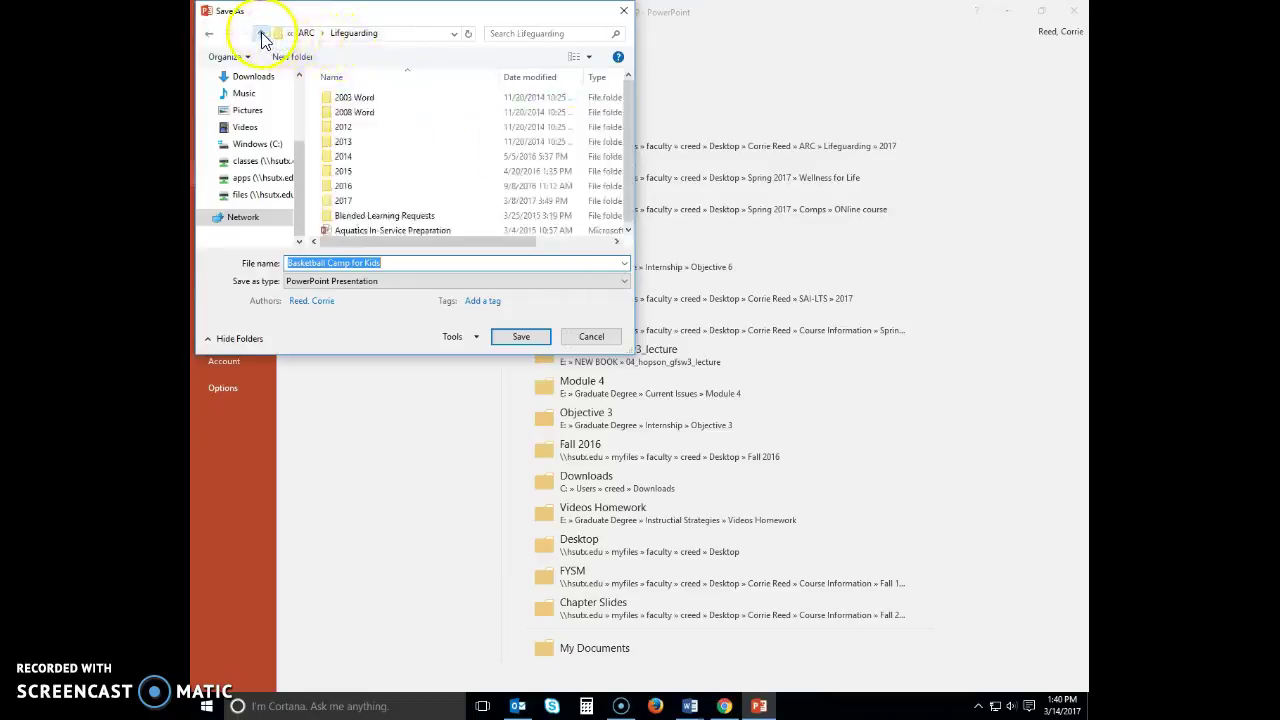
{"action": "left_click", "coordinate": [289, 33]}
{"action": "left_click", "coordinate": [321, 33]}
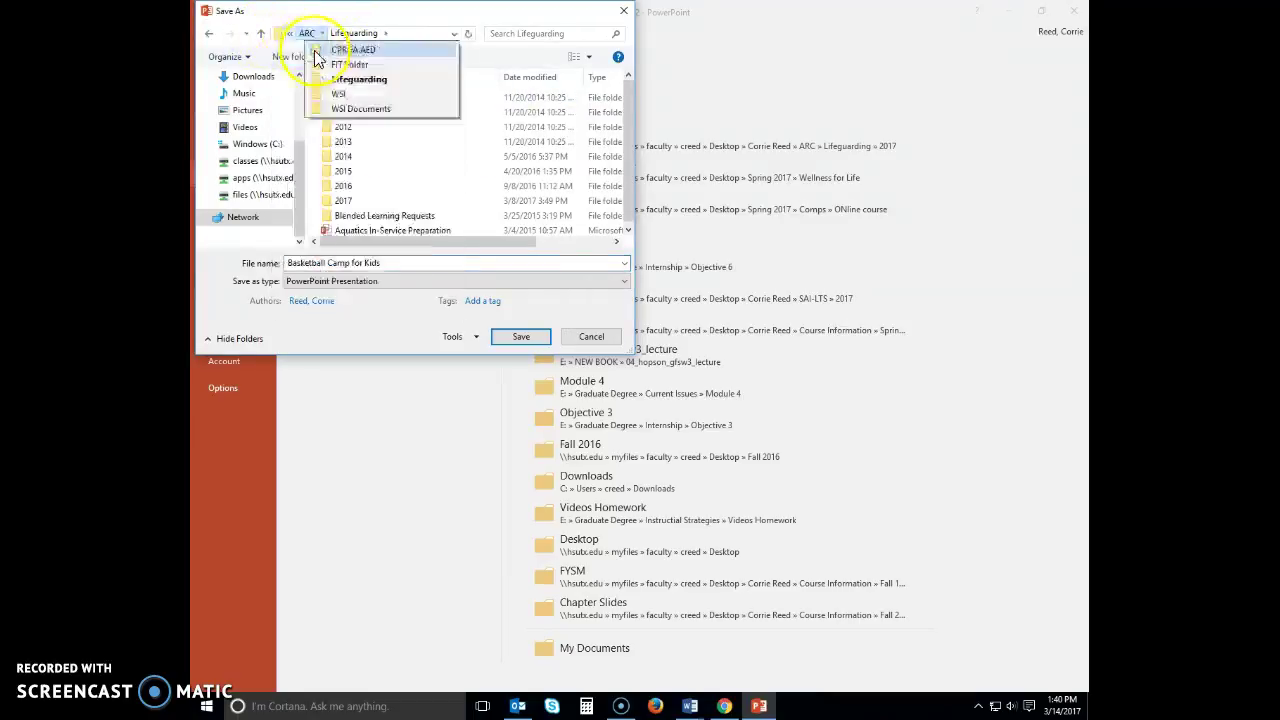
{"action": "left_click", "coordinate": [290, 33]}
{"action": "left_click", "coordinate": [308, 63]}
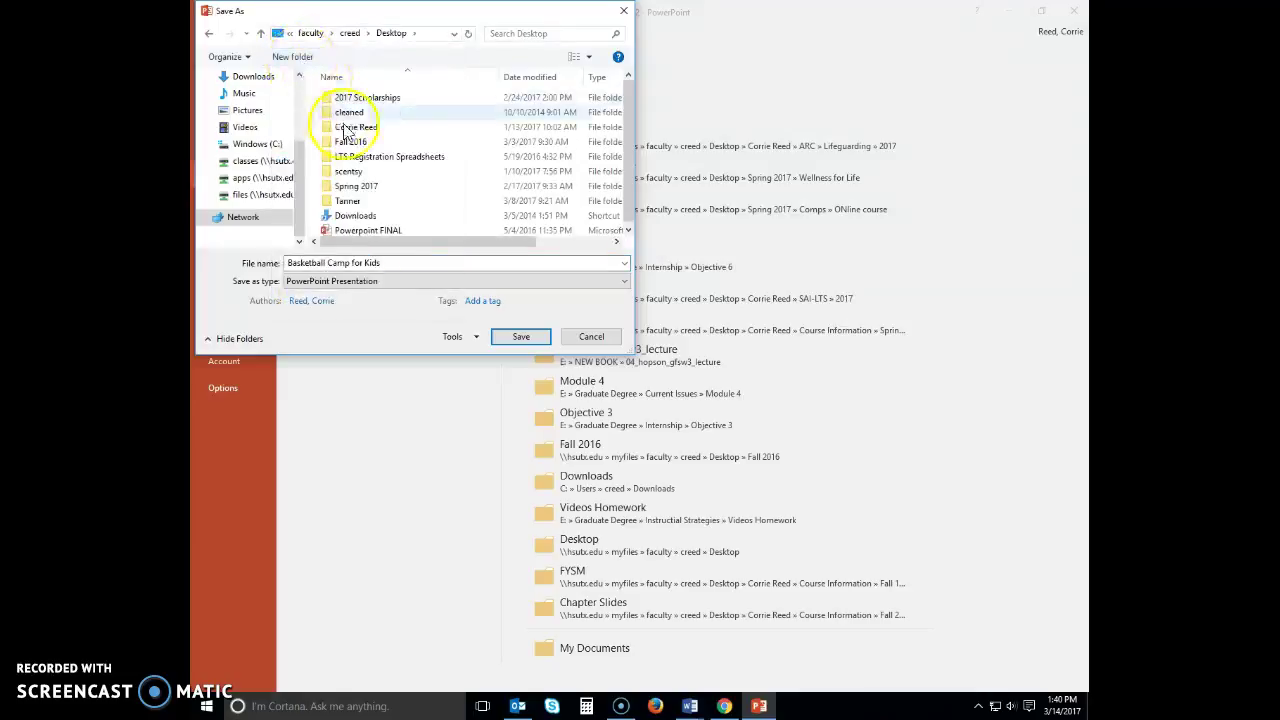
{"action": "left_click", "coordinate": [358, 188]}
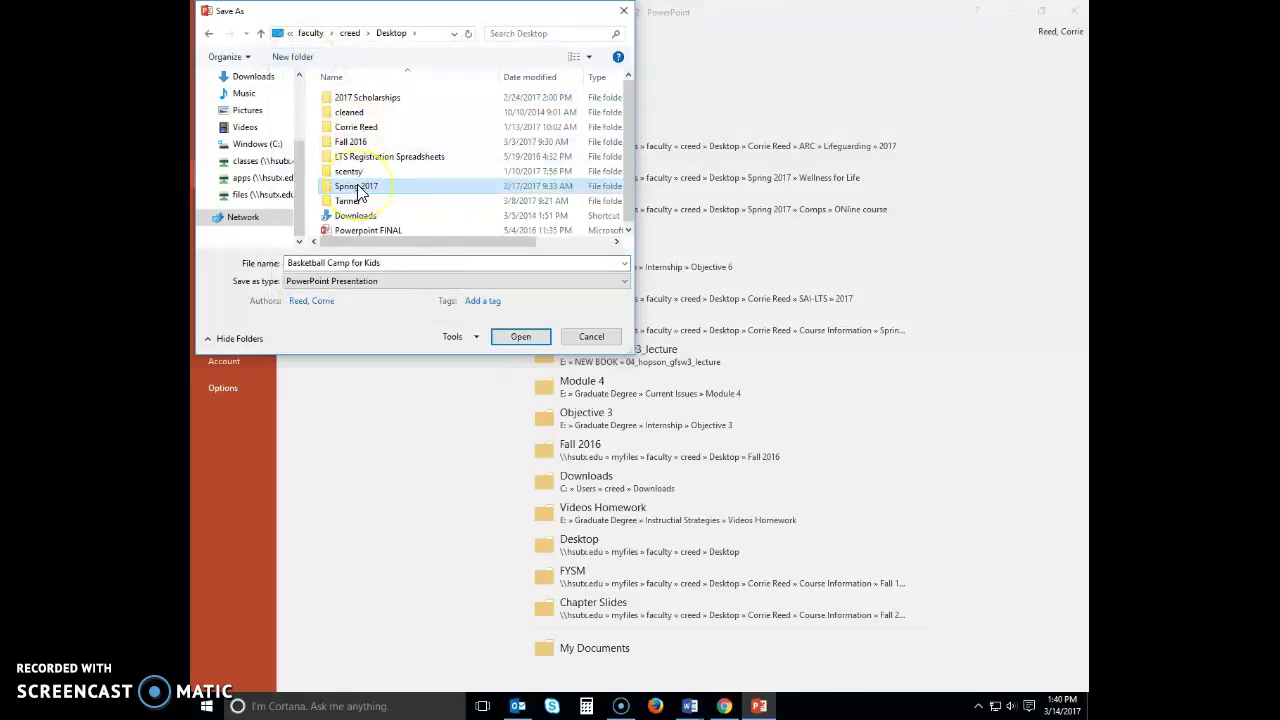
{"action": "double_click", "coordinate": [358, 188]}
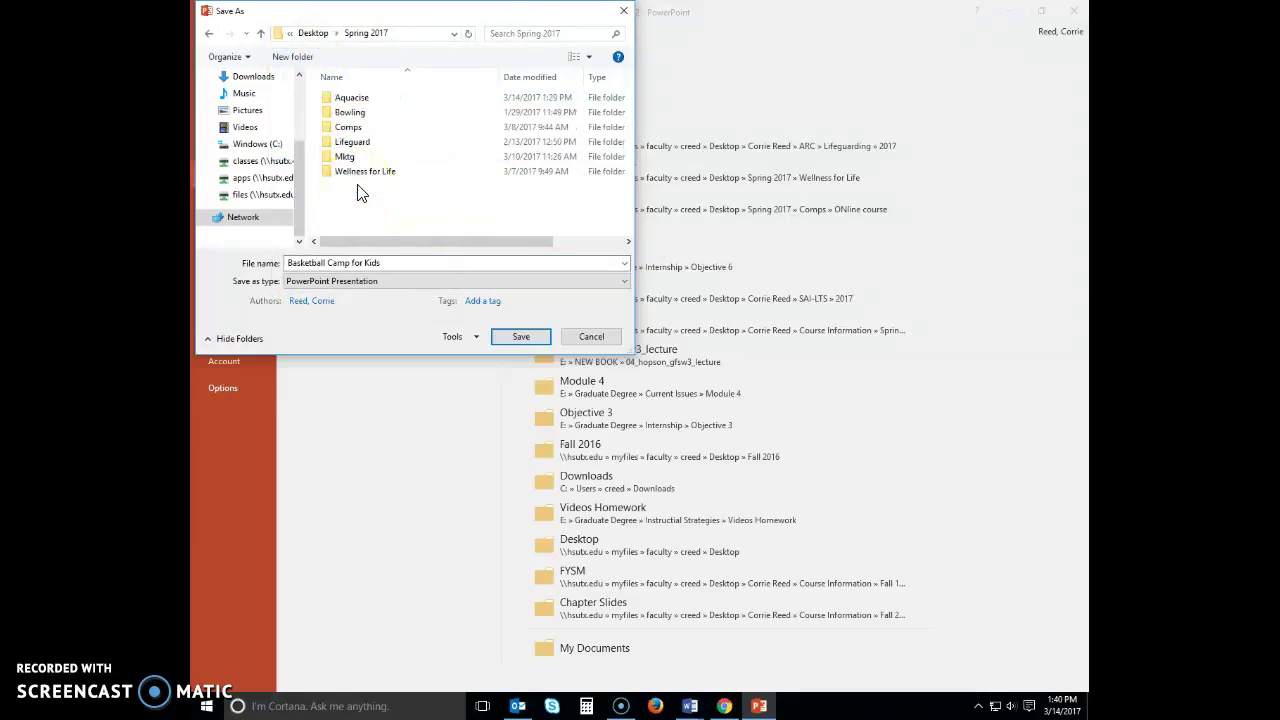
{"action": "double_click", "coordinate": [350, 128]}
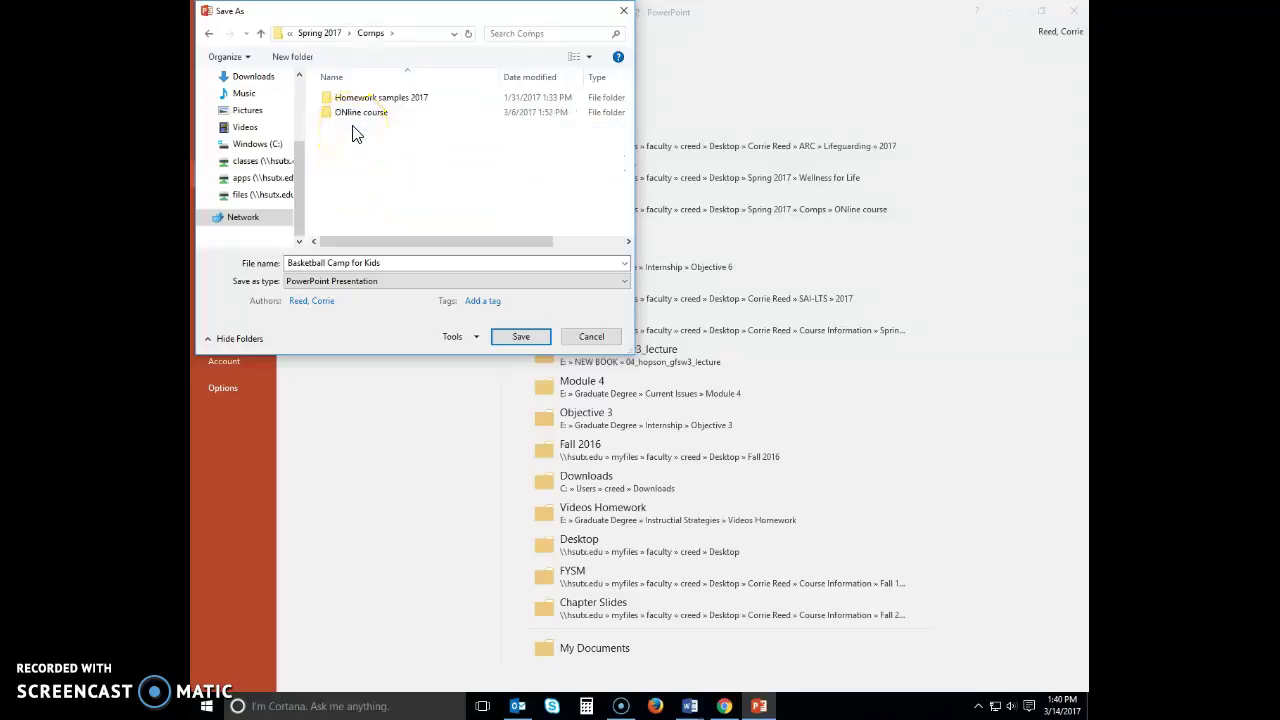
Step: Shorten the file name to 'Basketball Camp' and save the presentation there
{"action": "left_click", "coordinate": [393, 262]}
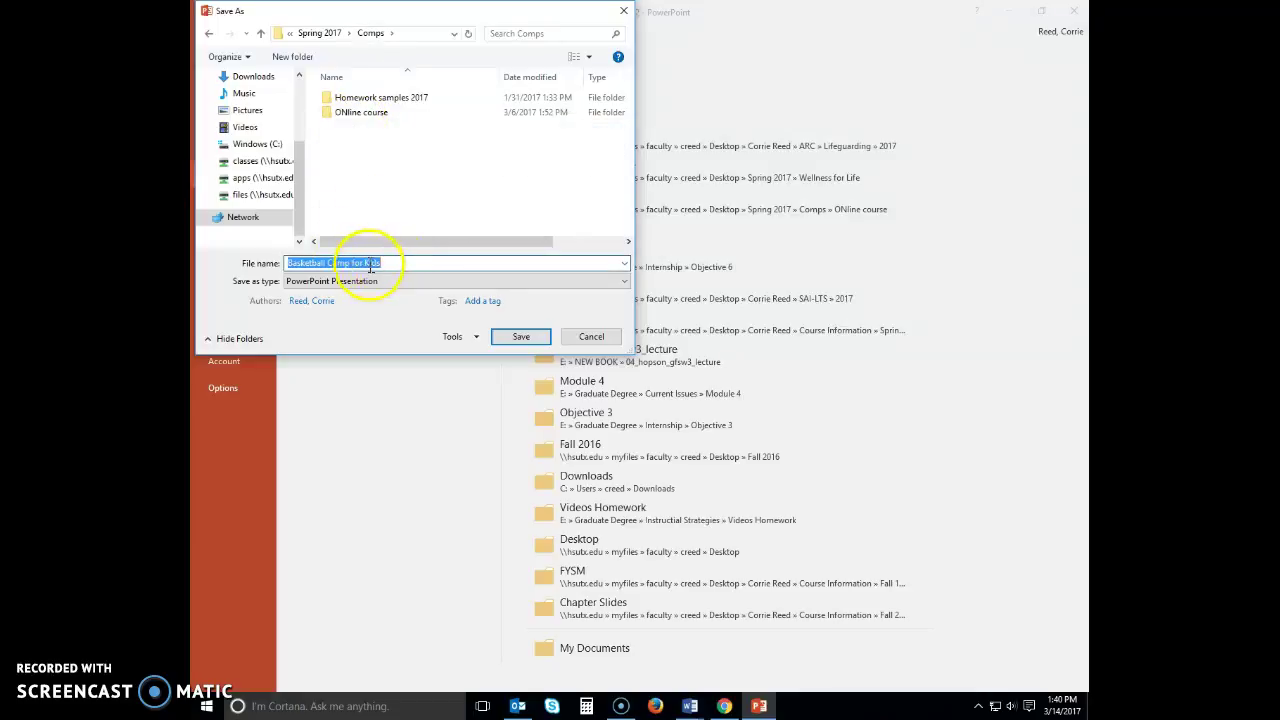
{"action": "left_click_drag", "start_coordinate": [327, 262], "coordinate": [388, 265]}
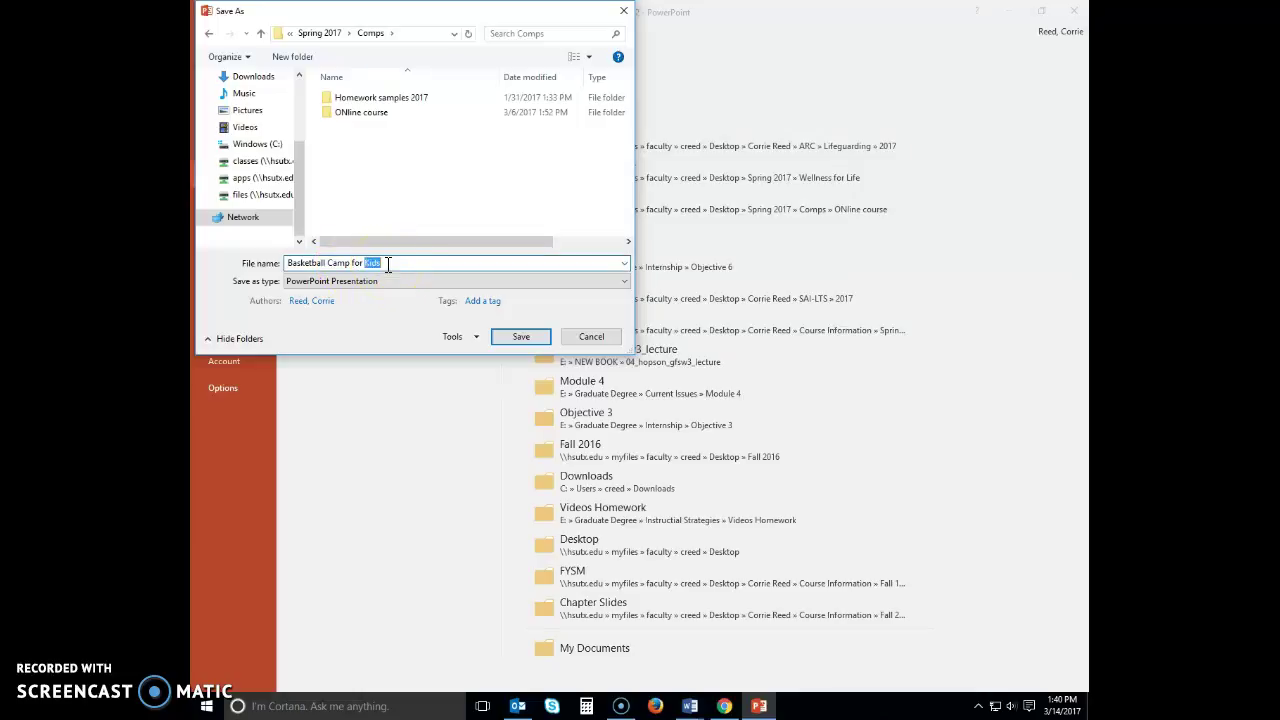
{"action": "key", "text": "BackSpace"}
{"action": "key", "text": "BackSpace"}
{"action": "key", "text": "BackSpace"}
{"action": "key", "text": "BackSpace"}
{"action": "left_click", "coordinate": [512, 340]}
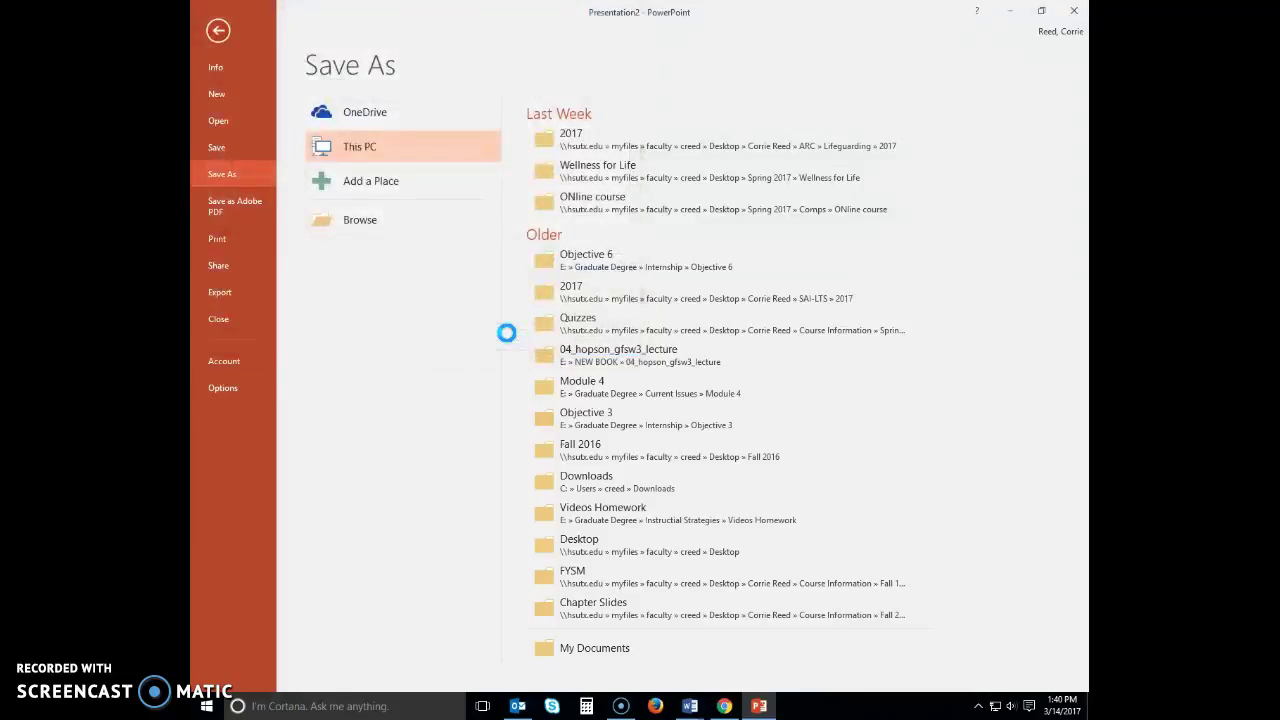
{"action": "left_click", "coordinate": [222, 26]}
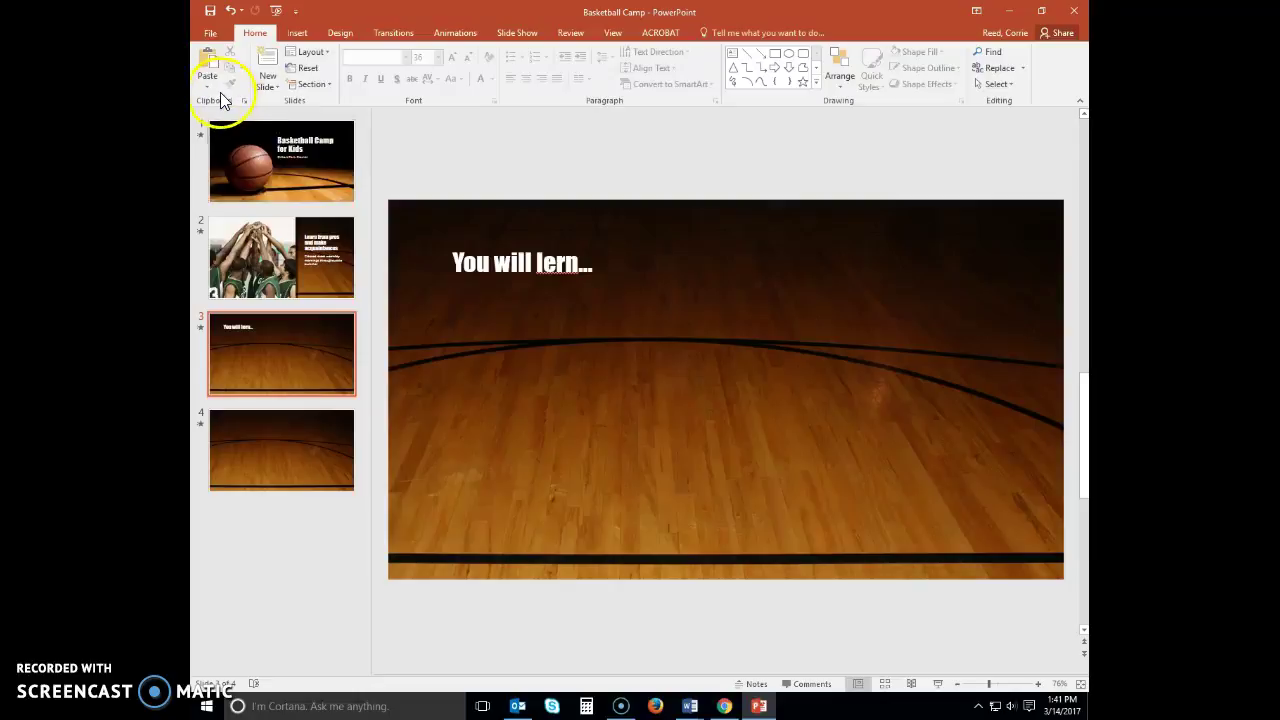
Step: On slide 1, search online pictures for 'backboard' and select the first backboard result
{"action": "left_click", "coordinate": [277, 143]}
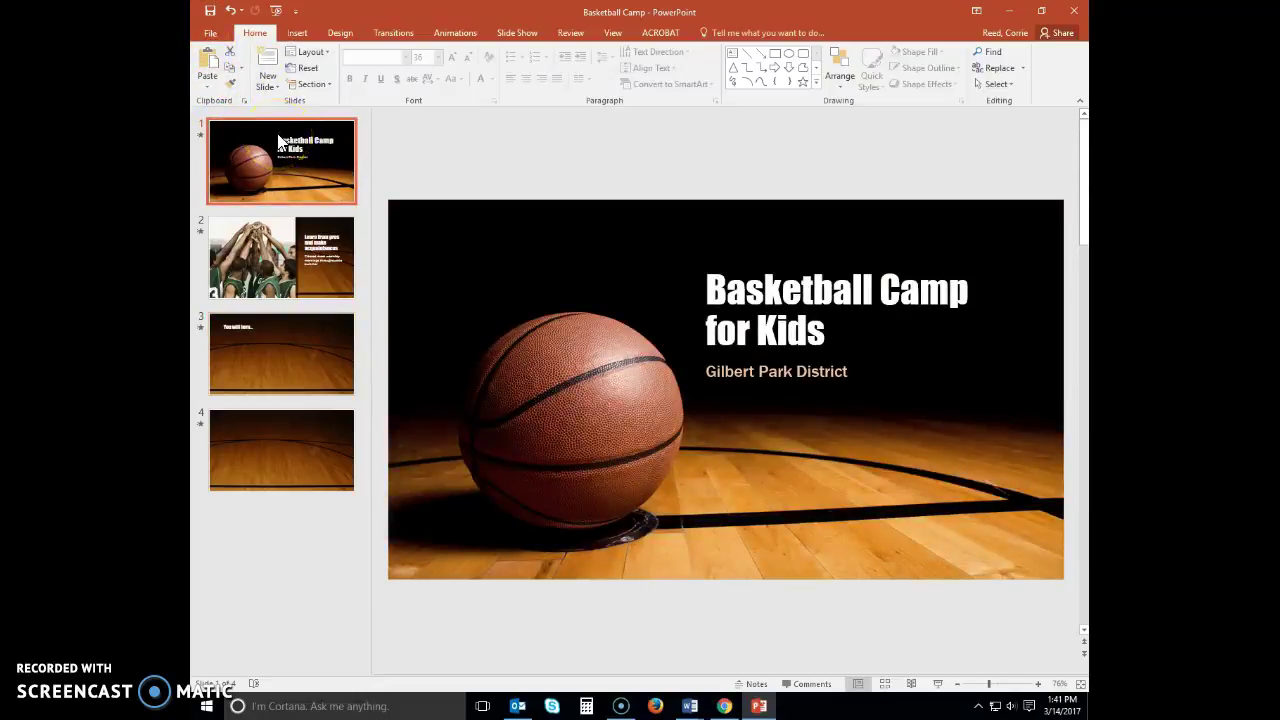
{"action": "left_click", "coordinate": [293, 34]}
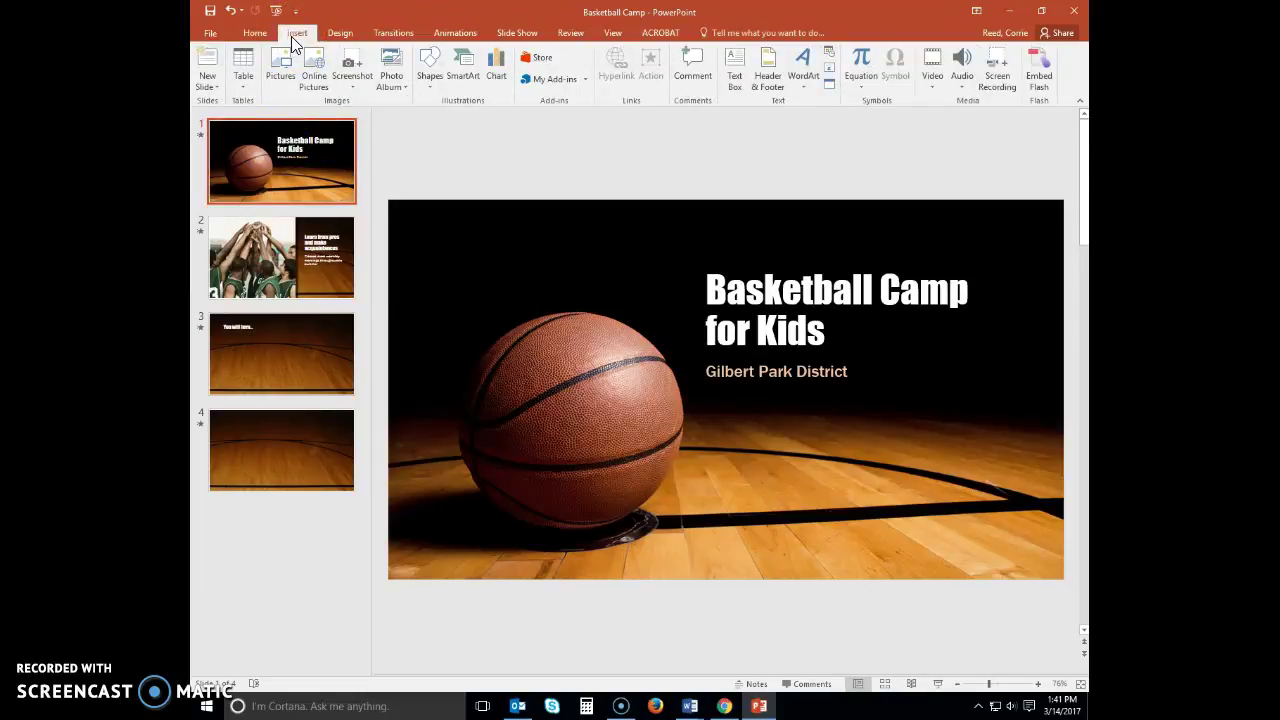
{"action": "left_click", "coordinate": [292, 81]}
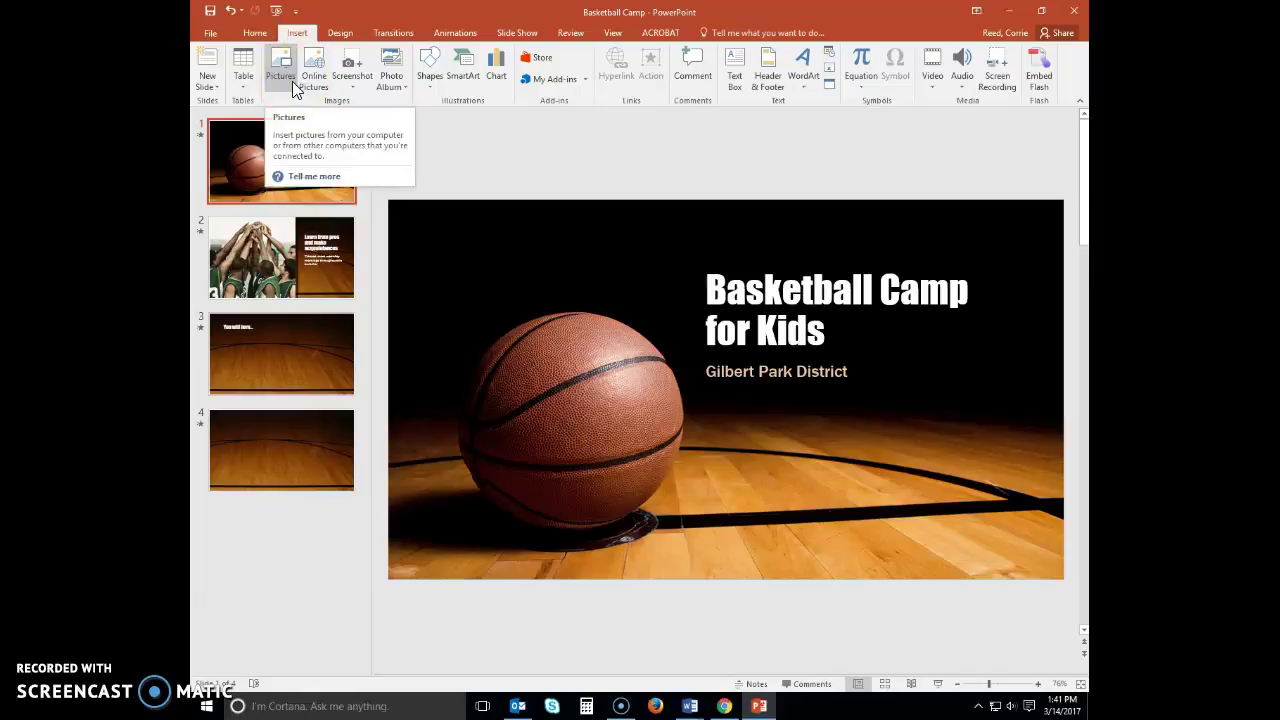
{"action": "left_click", "coordinate": [317, 88]}
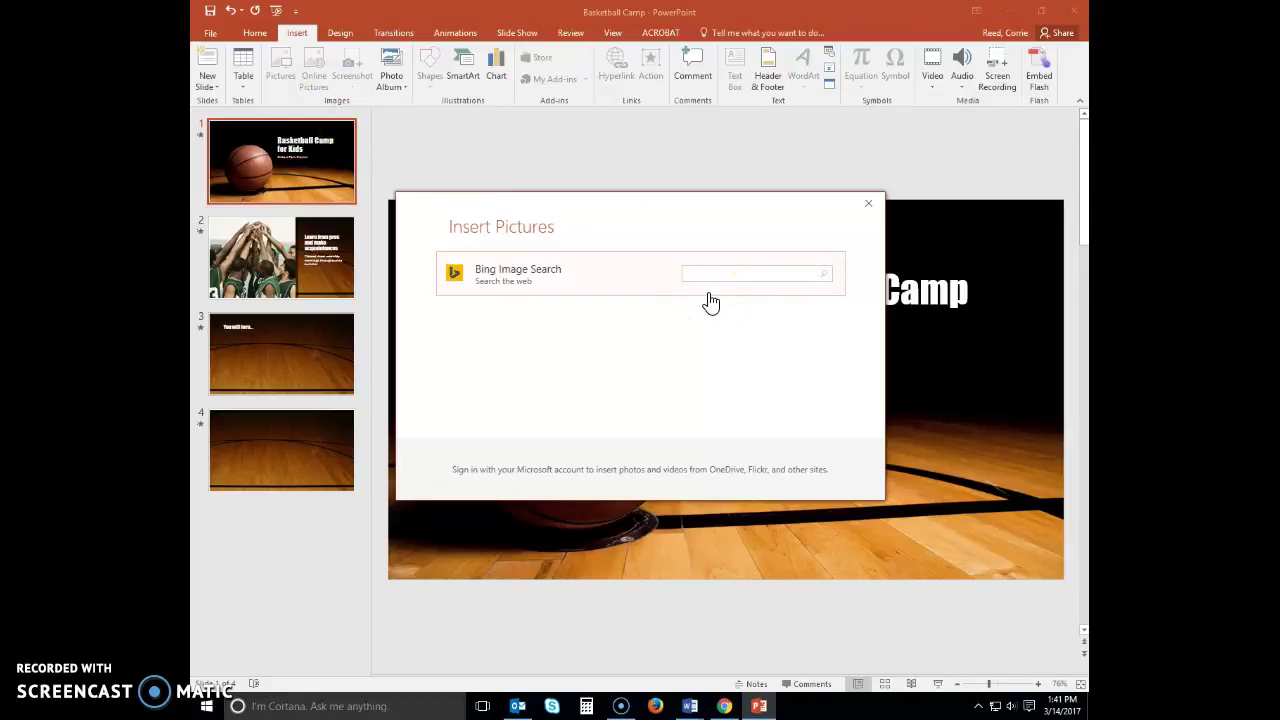
{"action": "type", "text": "backboard"}
{"action": "key", "text": "Return"}
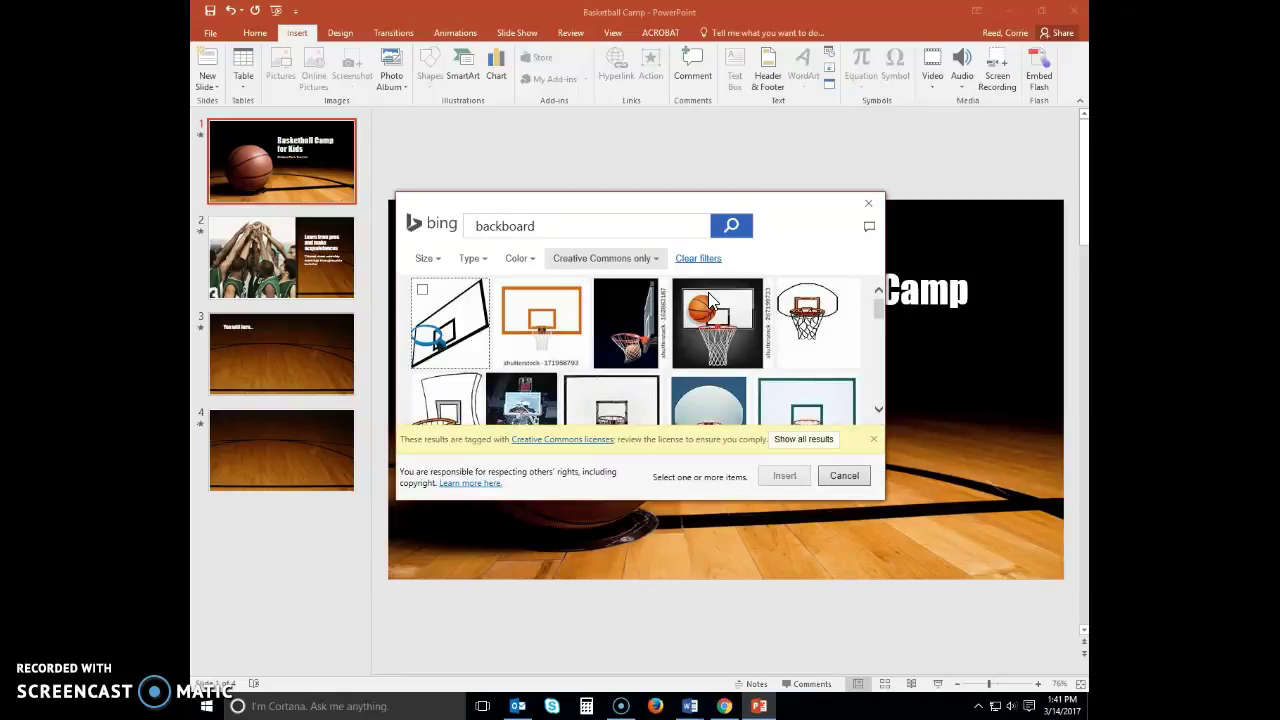
{"action": "left_click", "coordinate": [465, 340]}
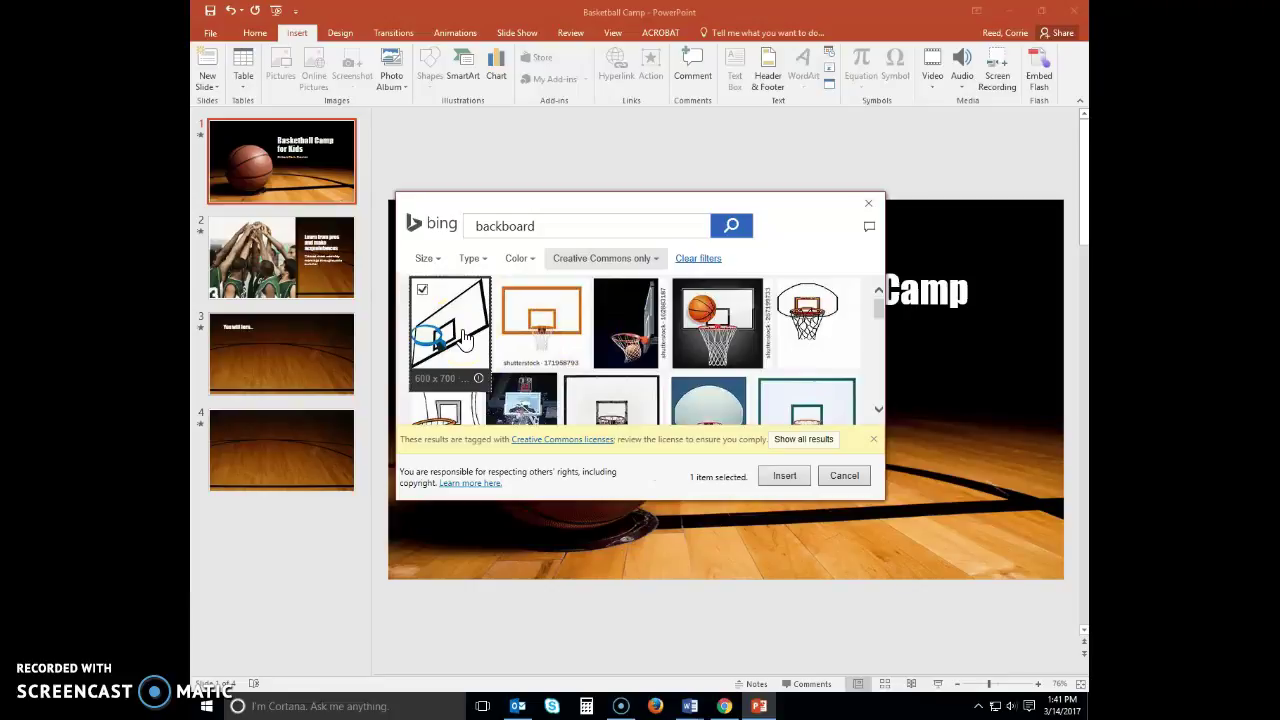
Step: Insert the slanted backboard picture, enlarge it, then delete it from the title slide
{"action": "left_click", "coordinate": [784, 476]}
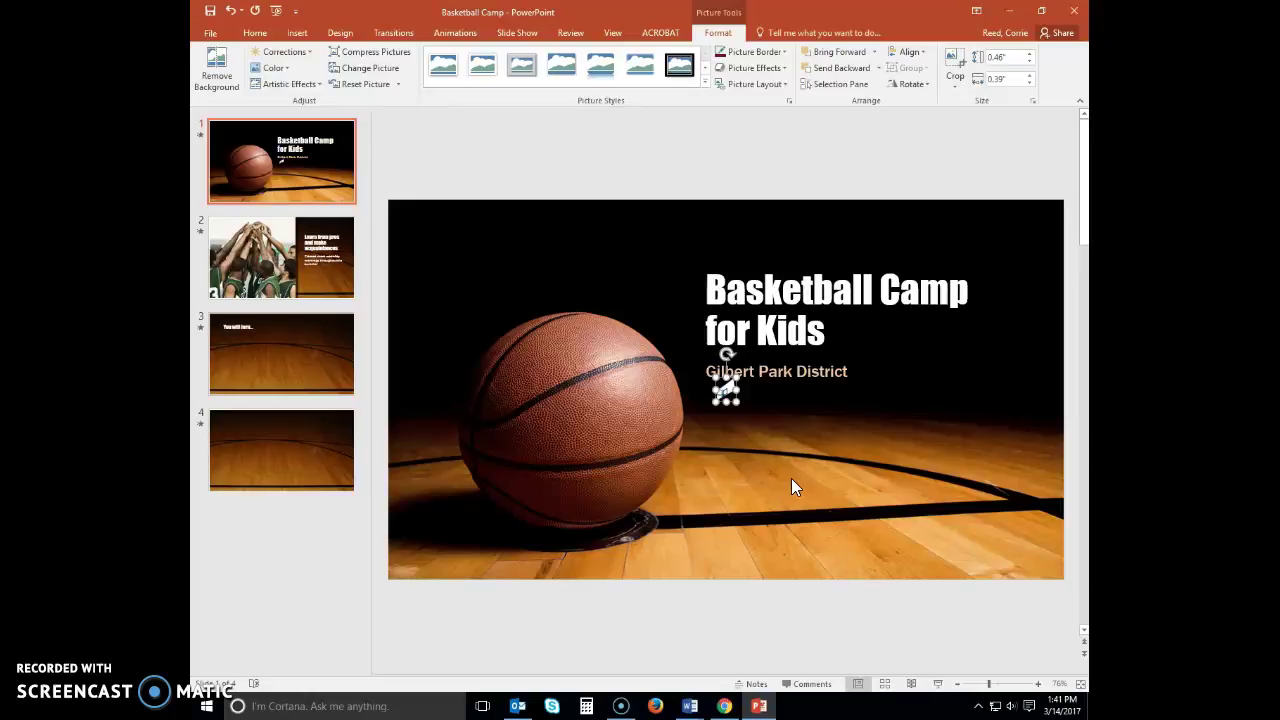
{"action": "left_click_drag", "start_coordinate": [731, 392], "coordinate": [857, 435]}
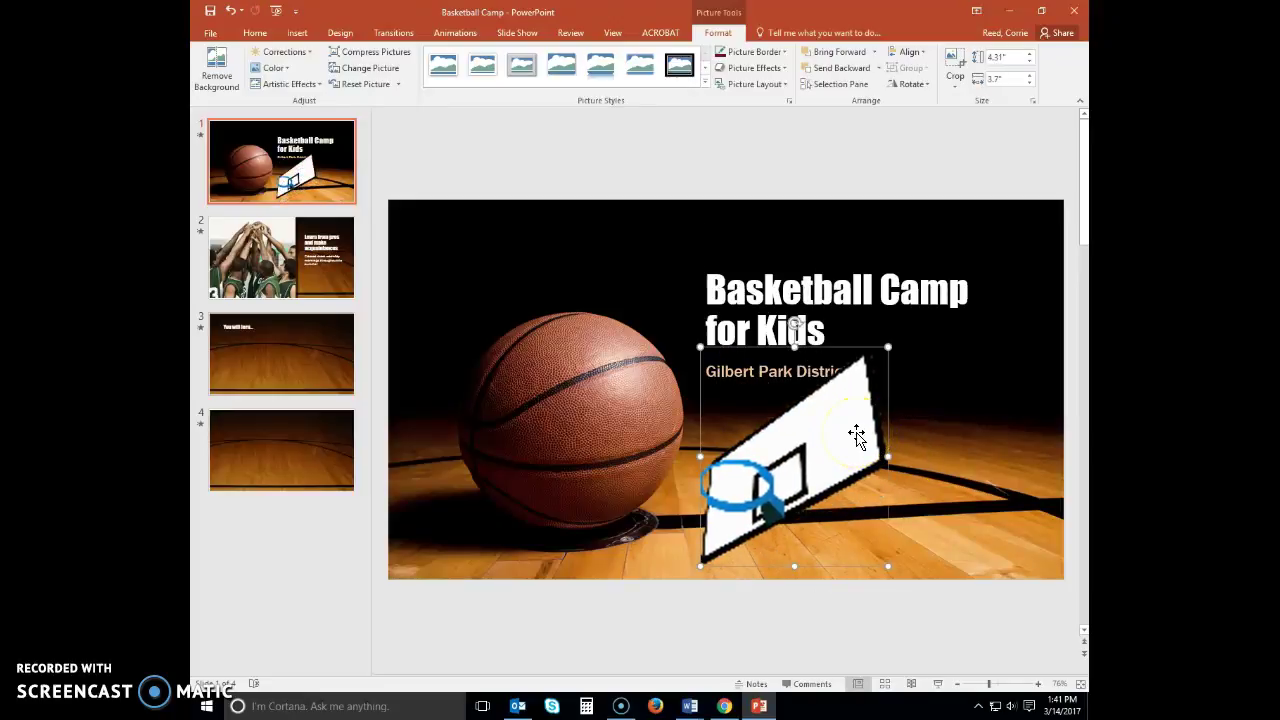
{"action": "left_click", "coordinate": [898, 466]}
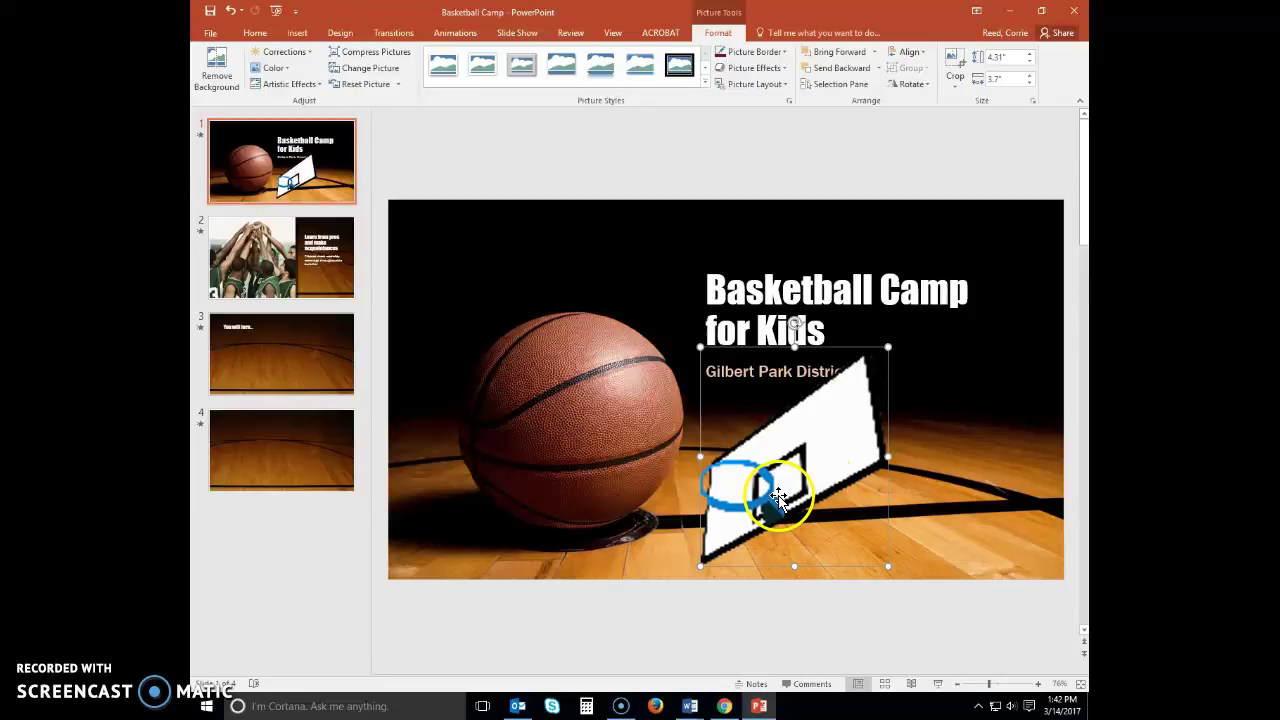
{"action": "key", "text": "Delete"}
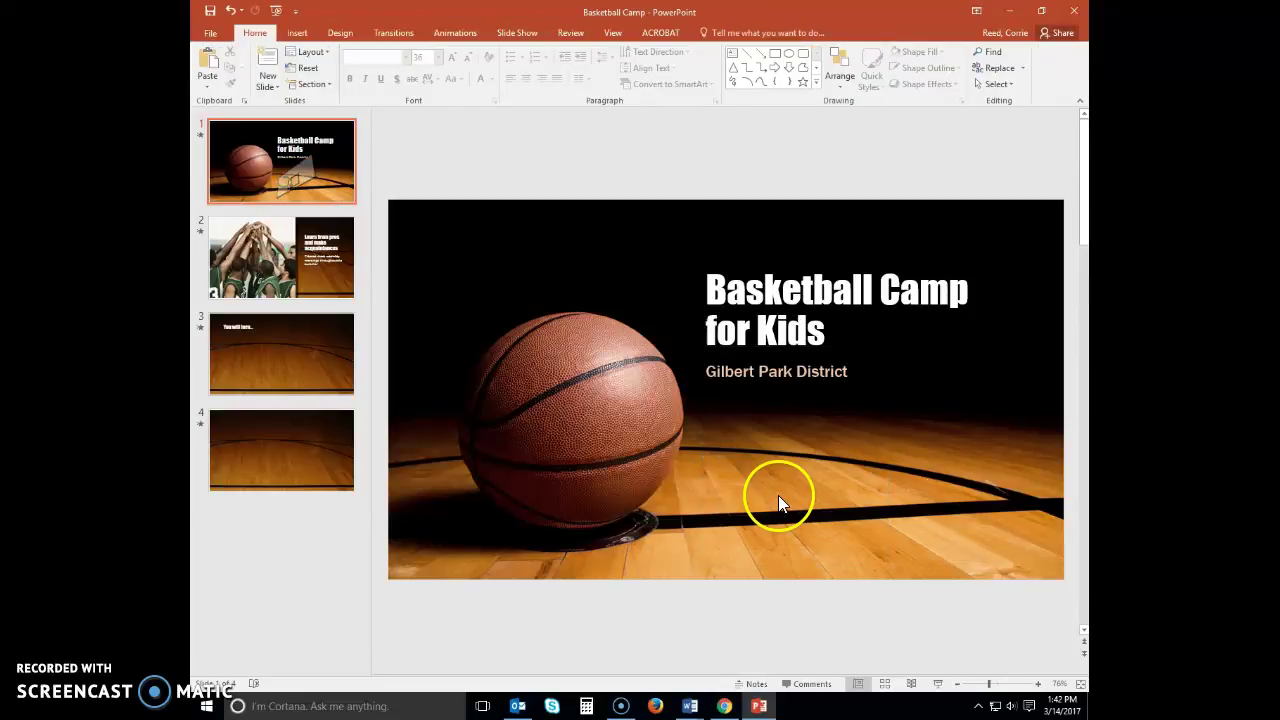
{"action": "left_click", "coordinate": [297, 33]}
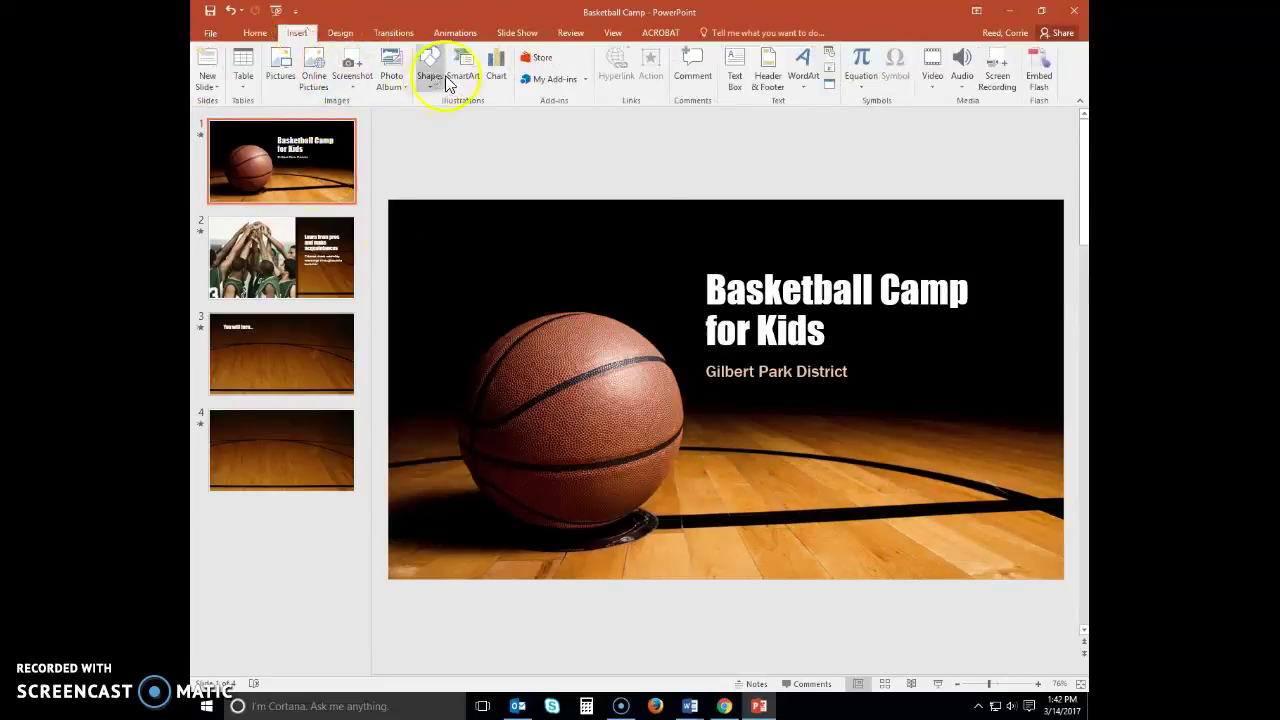
{"action": "left_click", "coordinate": [316, 78]}
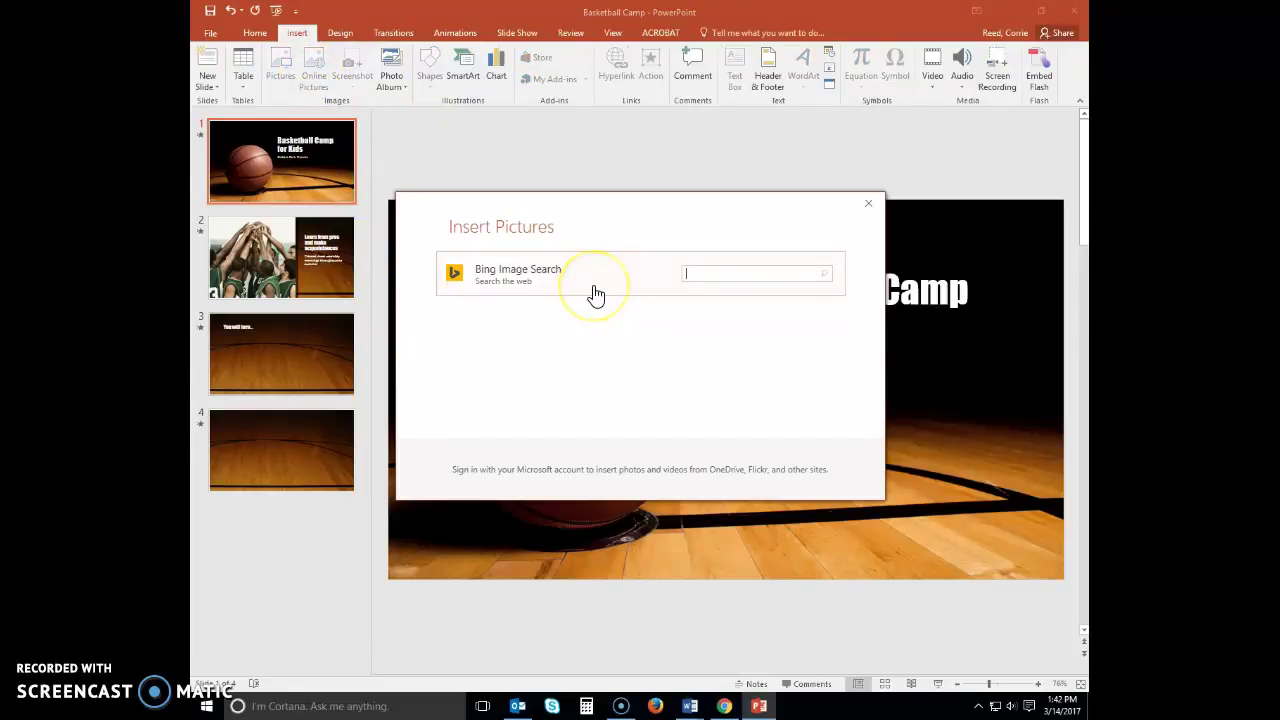
{"action": "type", "text": "backboard"}
{"action": "key", "text": "Return"}
{"action": "scroll", "coordinate": [612, 313], "scroll_direction": "down", "scroll_amount": 1}
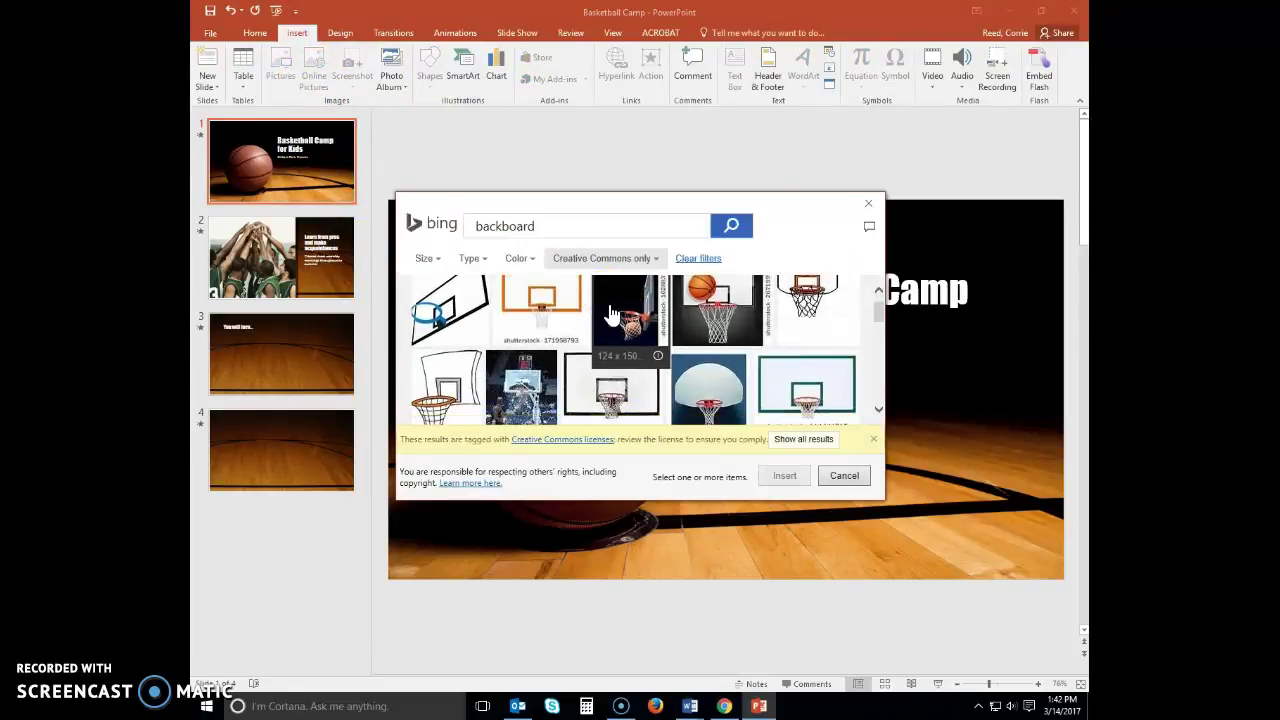
{"action": "scroll", "coordinate": [612, 313], "scroll_direction": "down", "scroll_amount": 1}
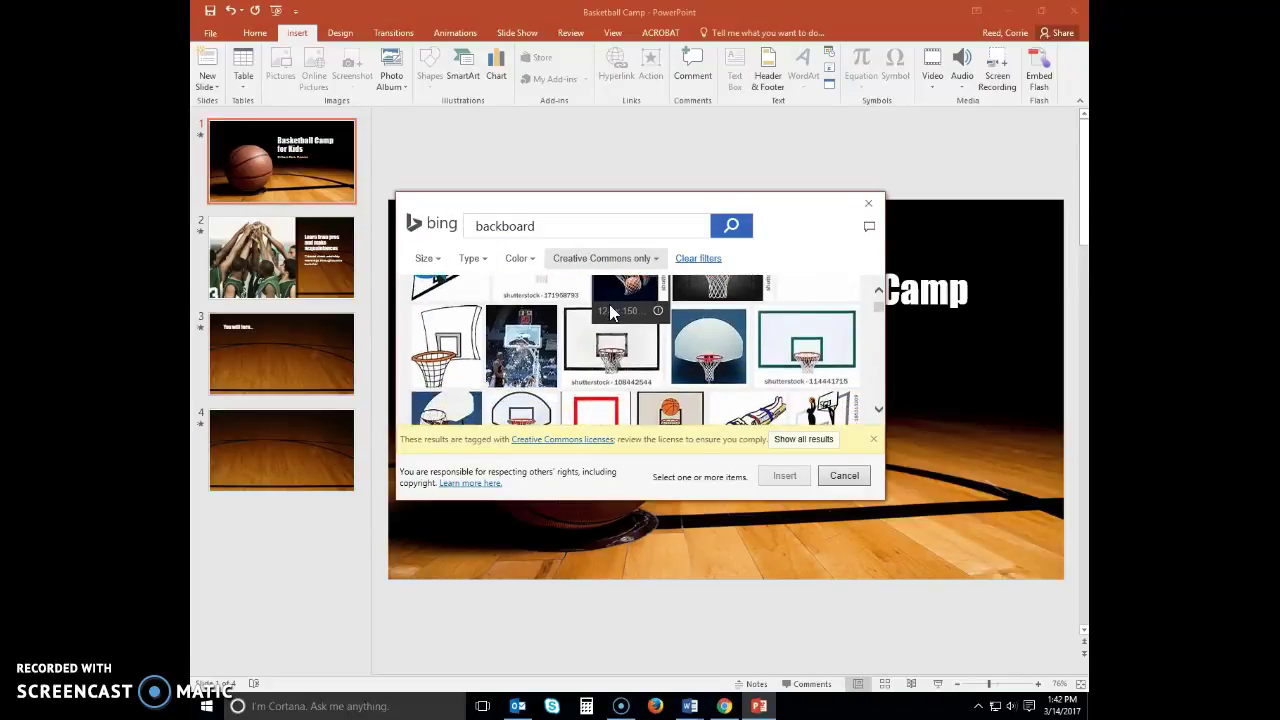
{"action": "scroll", "coordinate": [612, 313], "scroll_direction": "up", "scroll_amount": 2}
{"action": "left_click", "coordinate": [538, 318]}
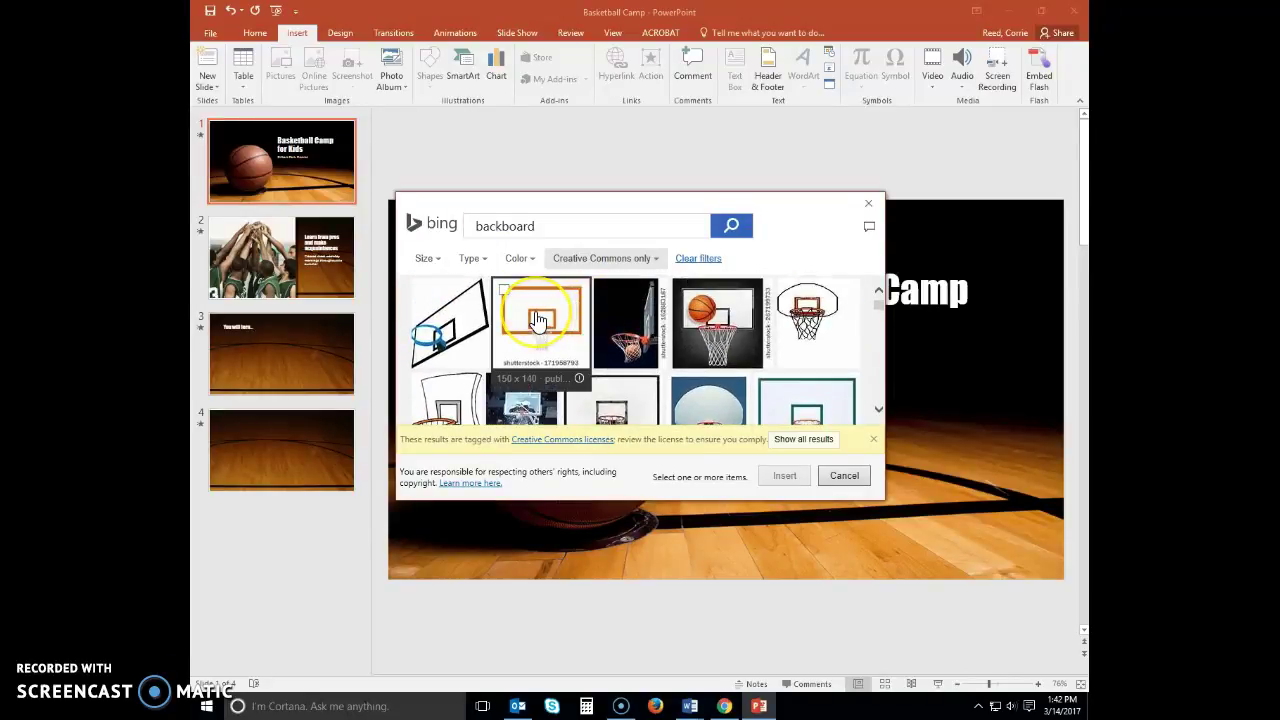
{"action": "left_click", "coordinate": [538, 318]}
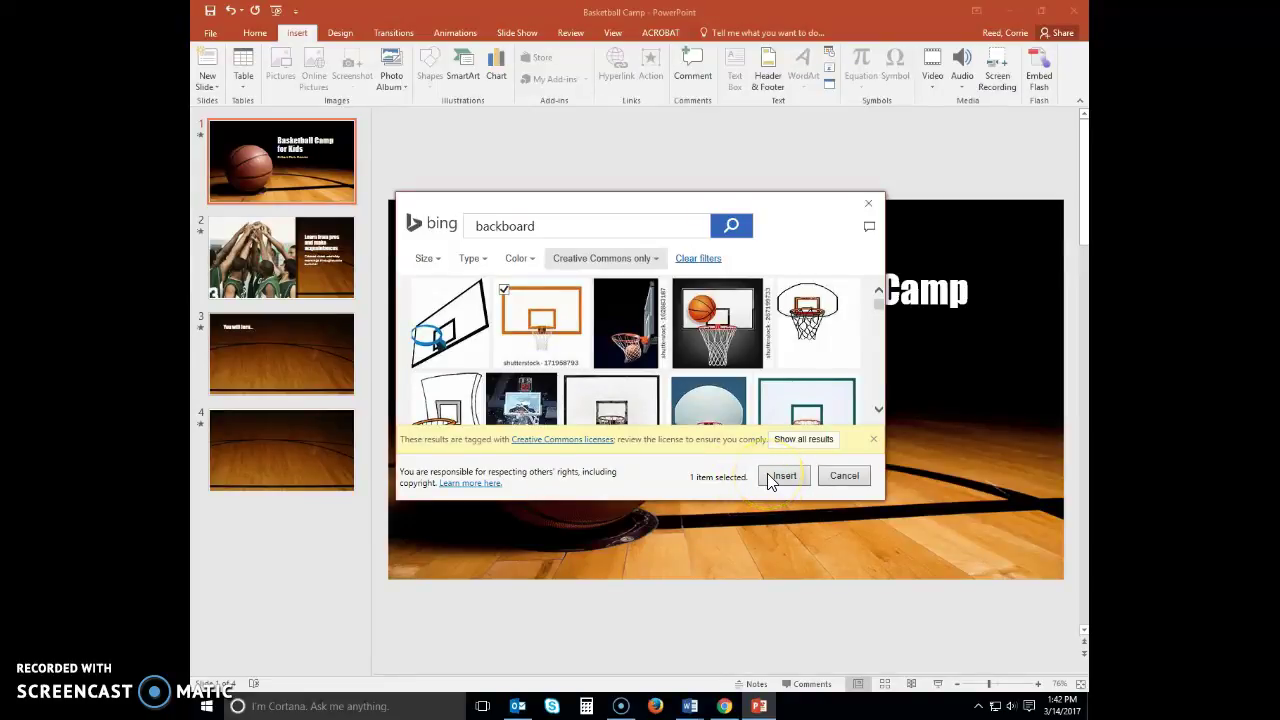
{"action": "left_click", "coordinate": [736, 402]}
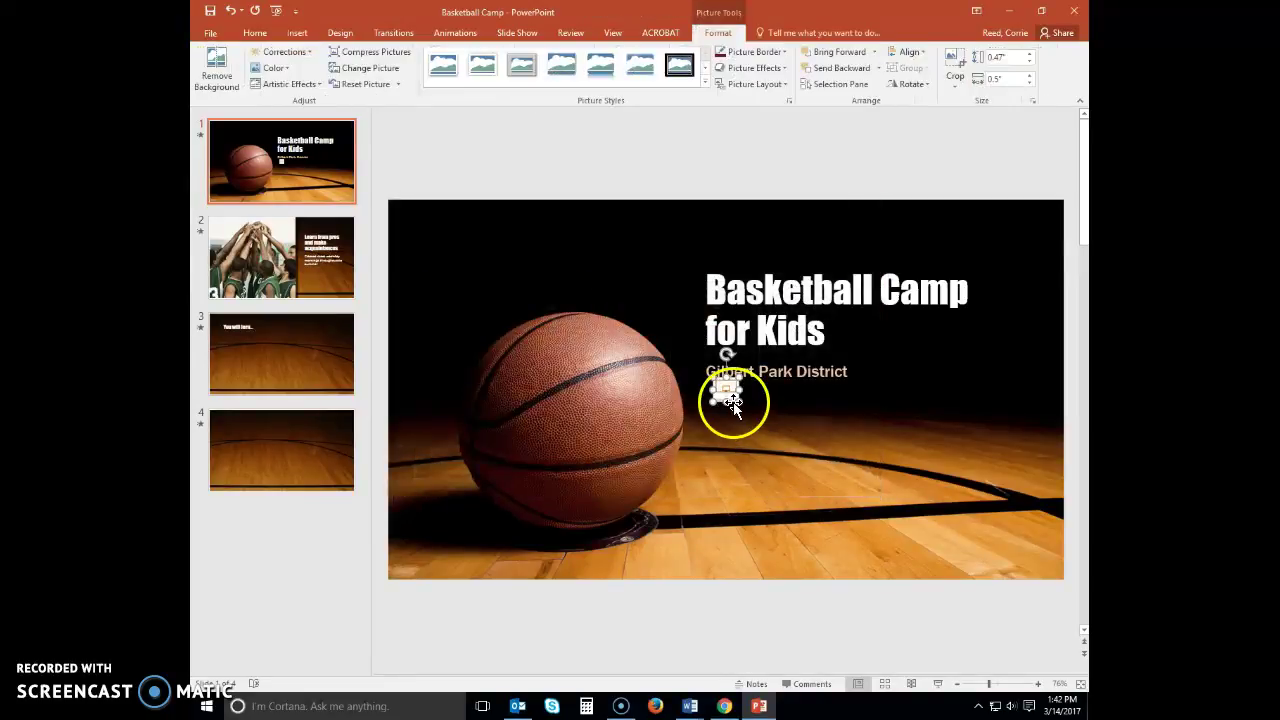
{"action": "left_click_drag", "start_coordinate": [739, 403], "coordinate": [957, 511]}
{"action": "key", "text": "Delete"}
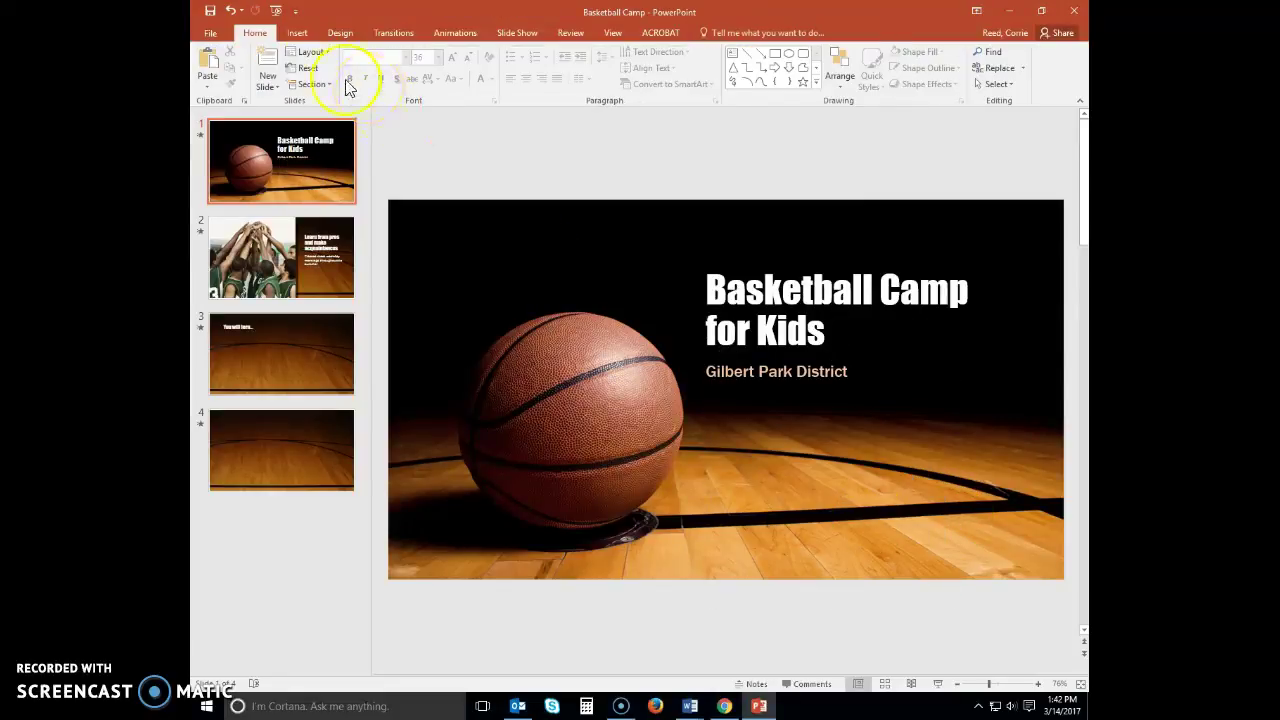
Step: Search online pictures for 'backboard', correcting the misspelled 'backbaord' query
{"action": "left_click", "coordinate": [297, 33]}
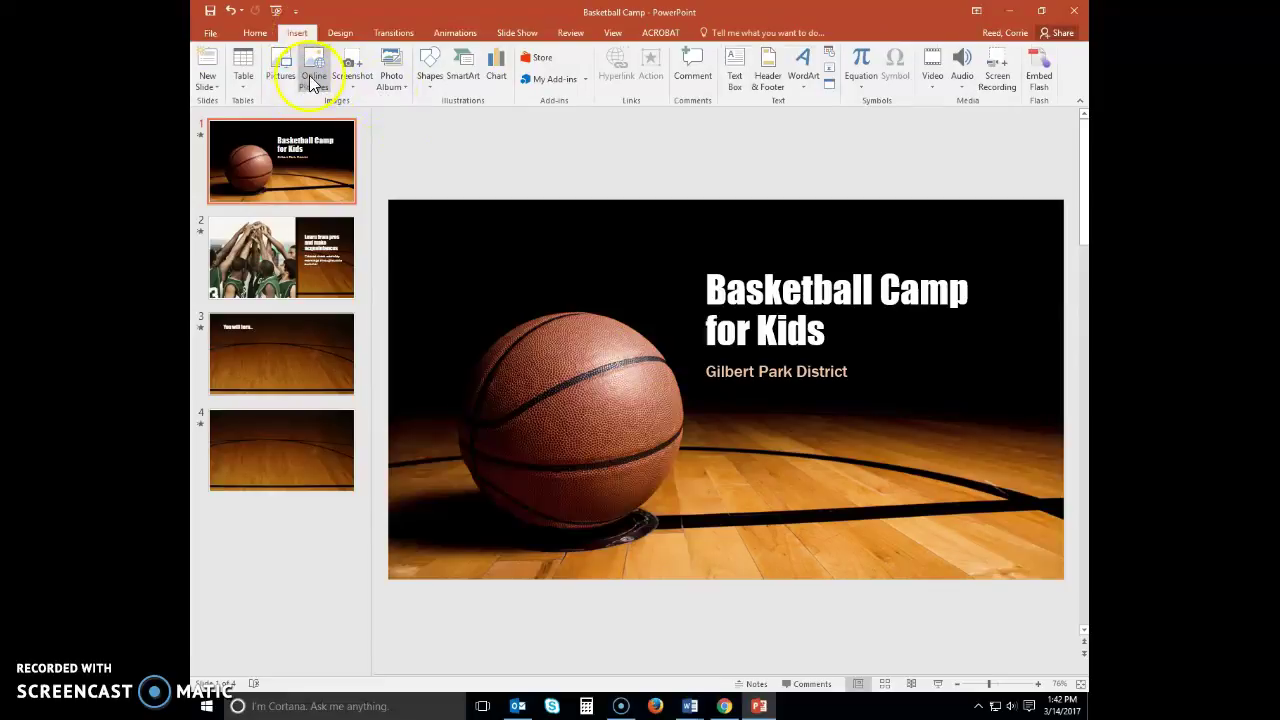
{"action": "left_click", "coordinate": [312, 82]}
{"action": "type", "text": "ba"}
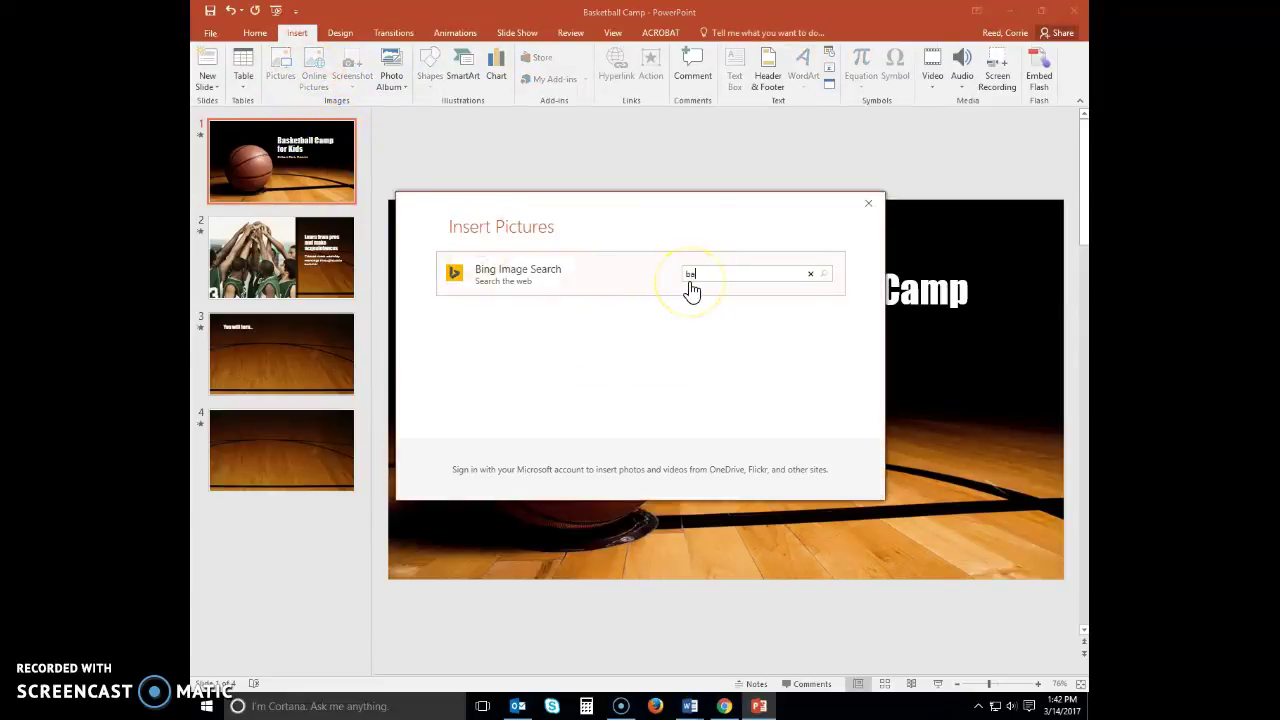
{"action": "type", "text": "ckbaord"}
{"action": "key", "text": "Return"}
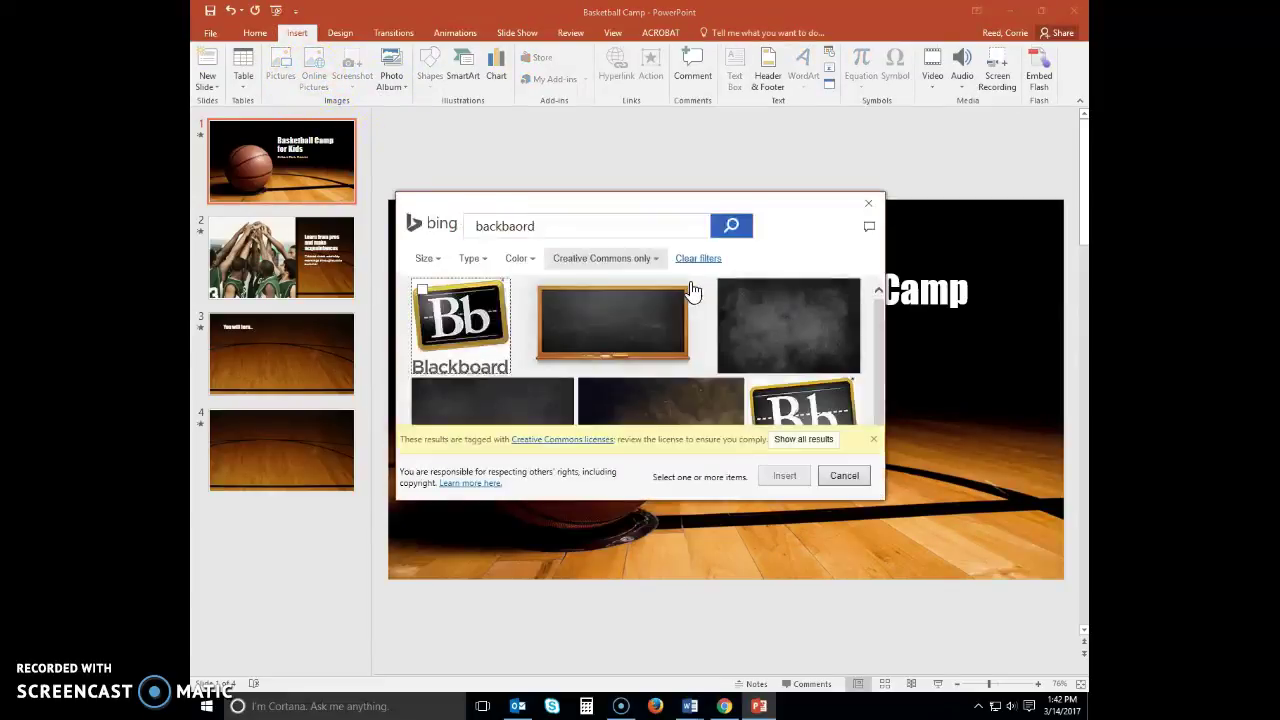
{"action": "double_click", "coordinate": [520, 228]}
{"action": "type", "text": "backboard"}
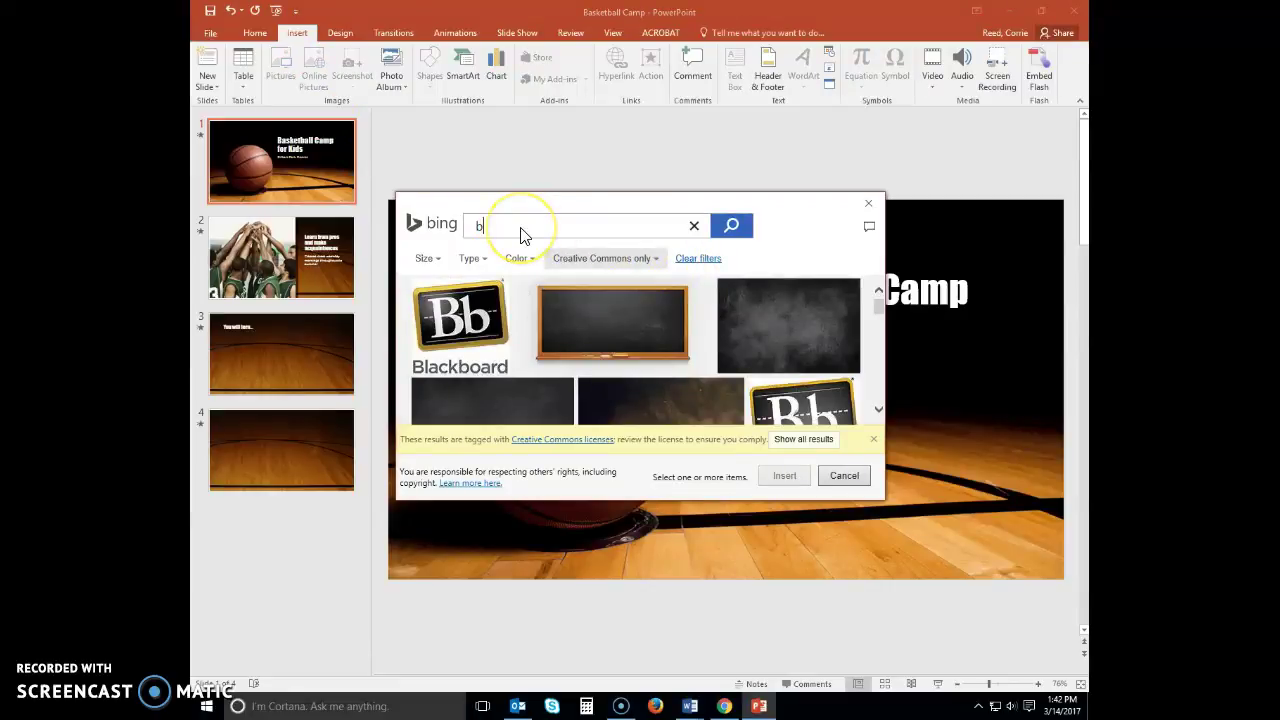
{"action": "key", "text": "Return"}
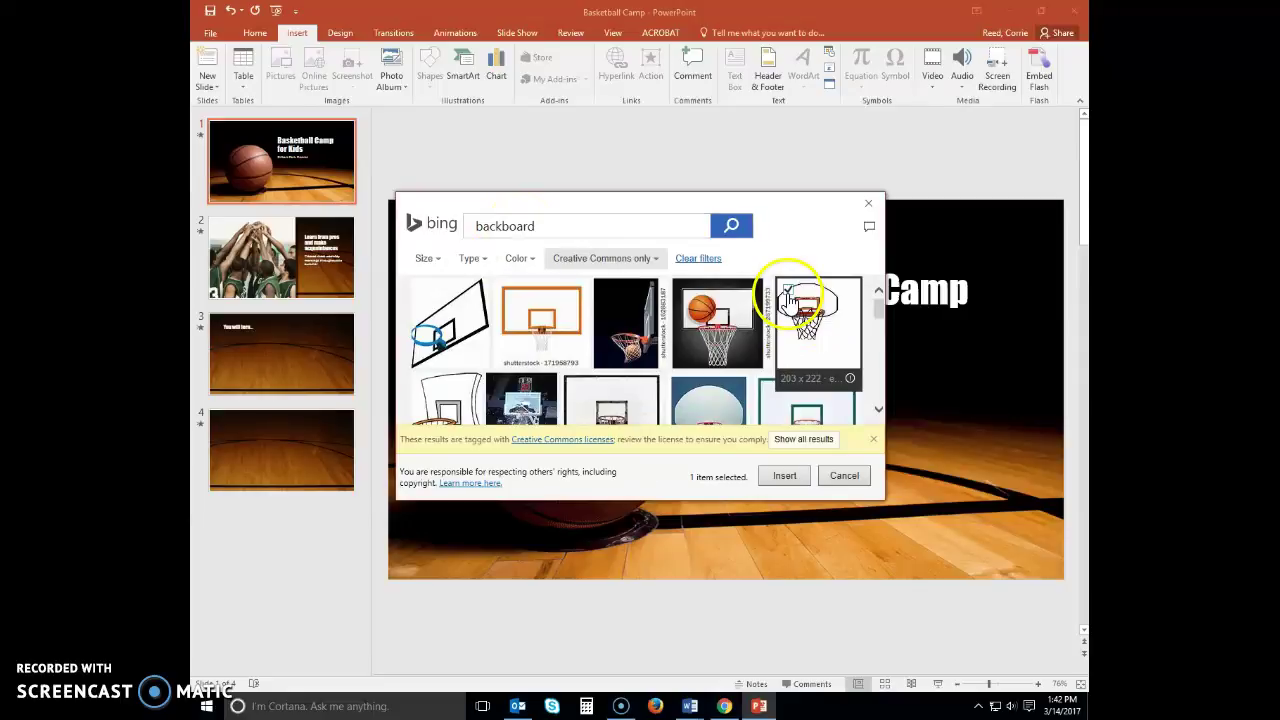
Step: Insert the hoop-with-net picture, enlarge it to about 6.62" by 6.06", and position it over the court
{"action": "left_click", "coordinate": [812, 322]}
{"action": "left_click", "coordinate": [784, 476]}
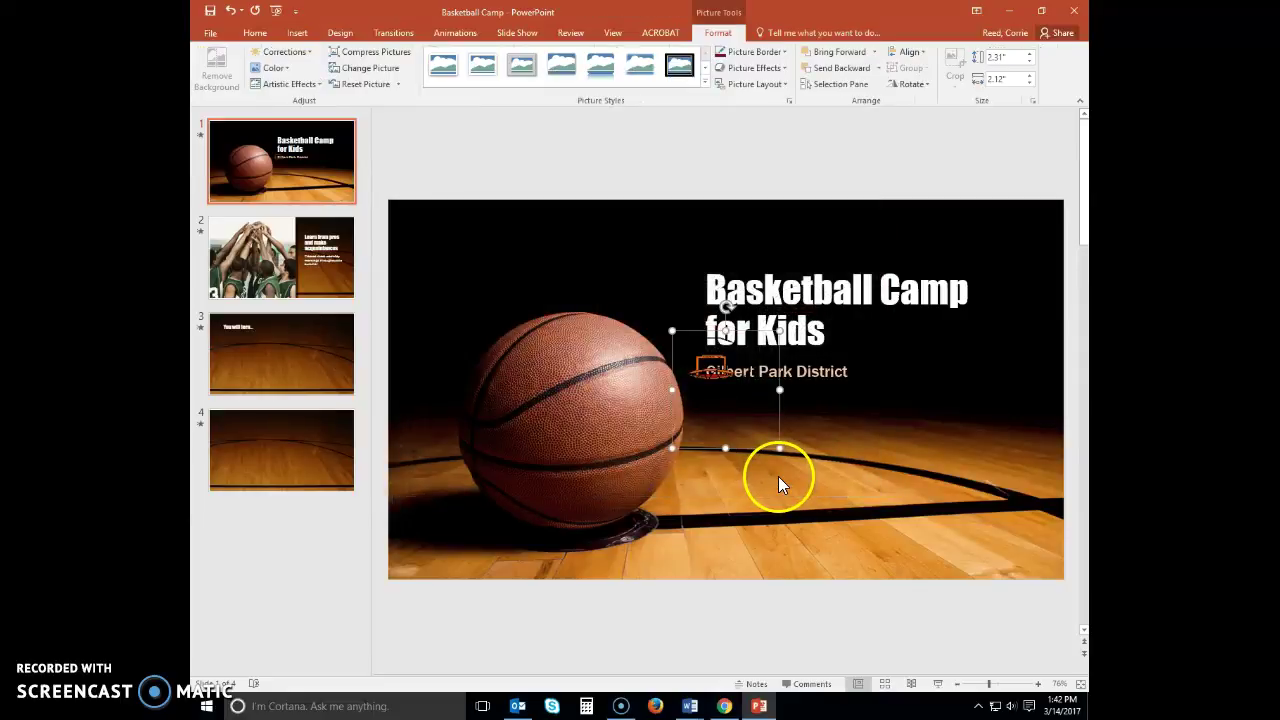
{"action": "left_click_drag", "start_coordinate": [940, 553], "coordinate": [1060, 660]}
{"action": "left_click_drag", "start_coordinate": [820, 408], "coordinate": [911, 424]}
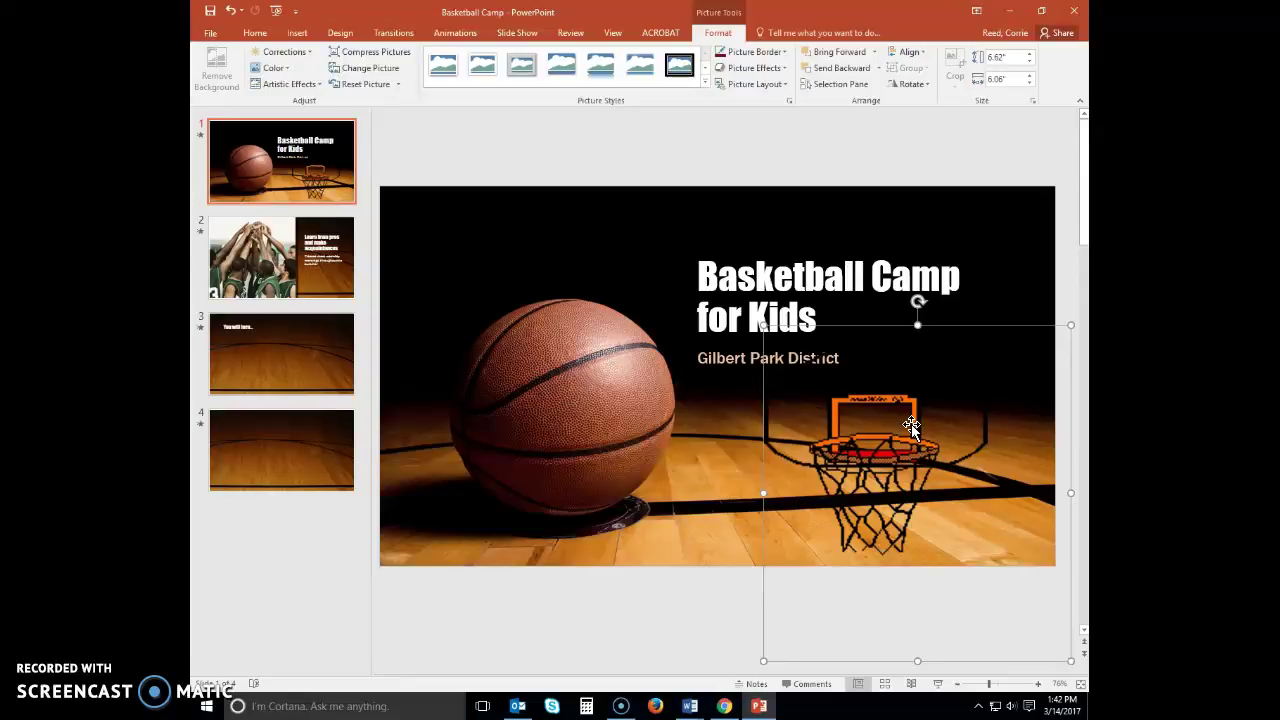
{"action": "left_click_drag", "start_coordinate": [911, 424], "coordinate": [810, 427]}
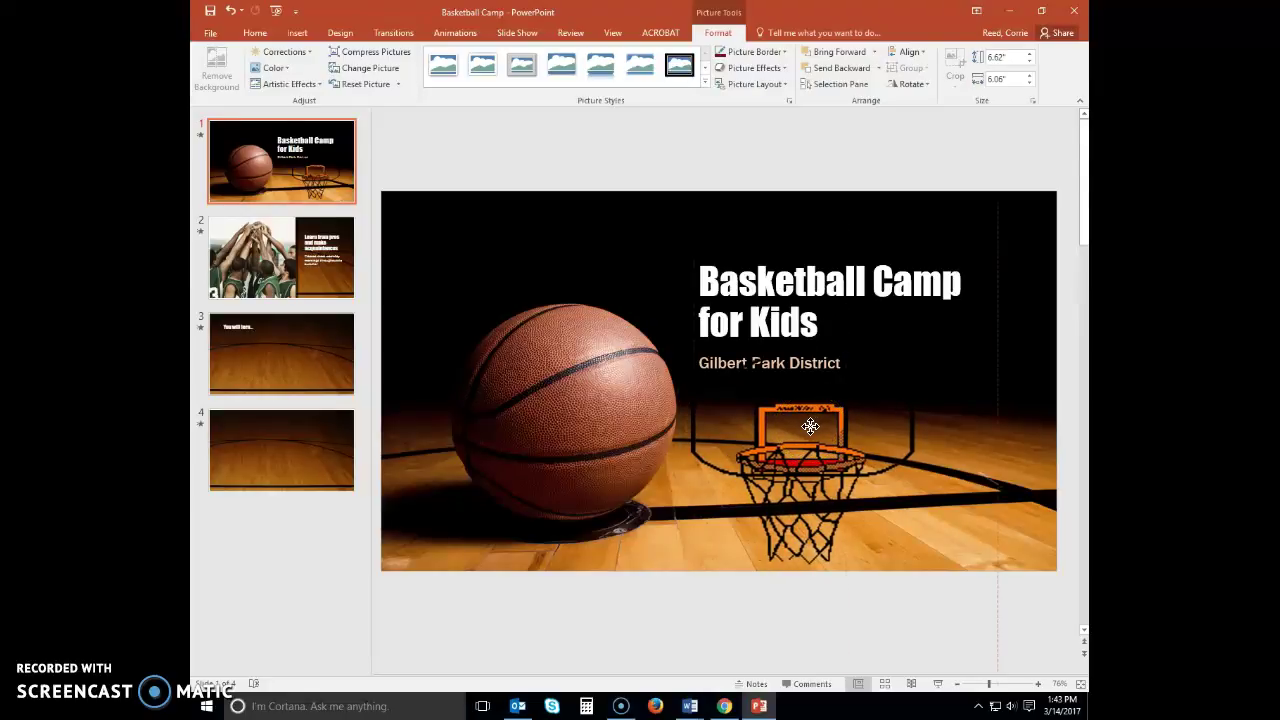
{"action": "left_click_drag", "start_coordinate": [810, 427], "coordinate": [811, 426]}
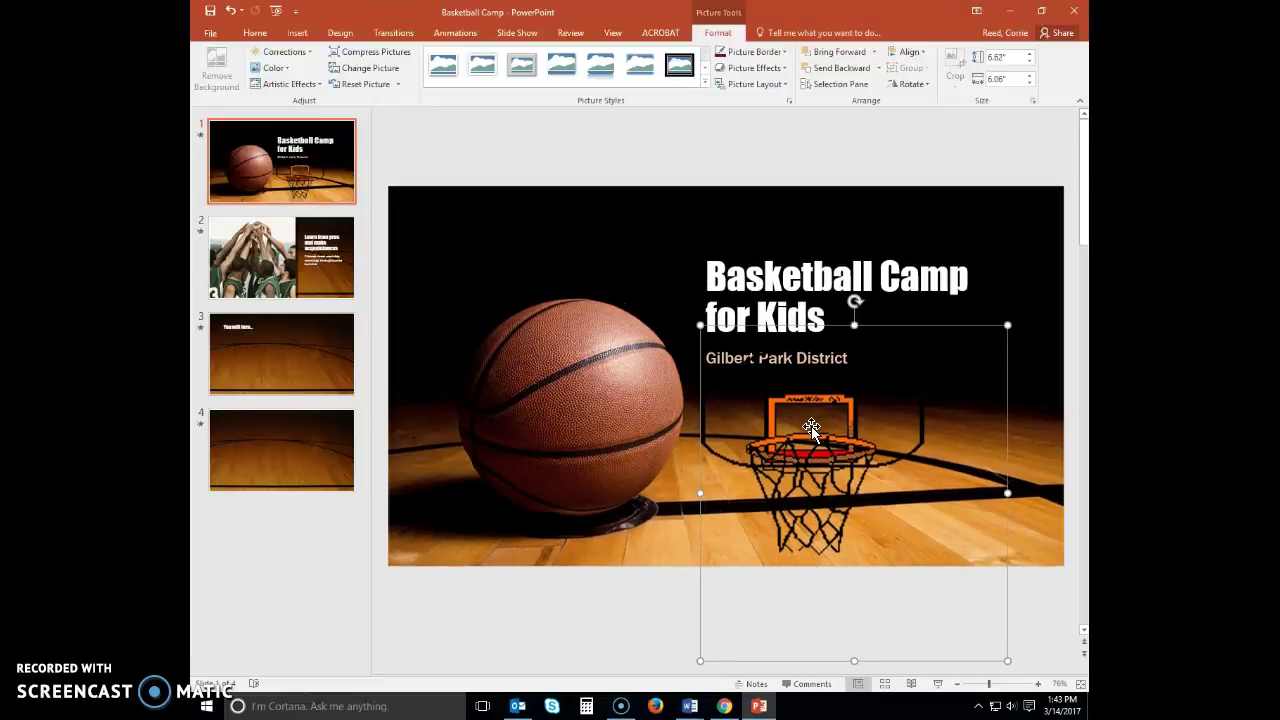
Step: Start changing slide 2's team photo and browse online image results for 'teamwork'
{"action": "left_click", "coordinate": [263, 285]}
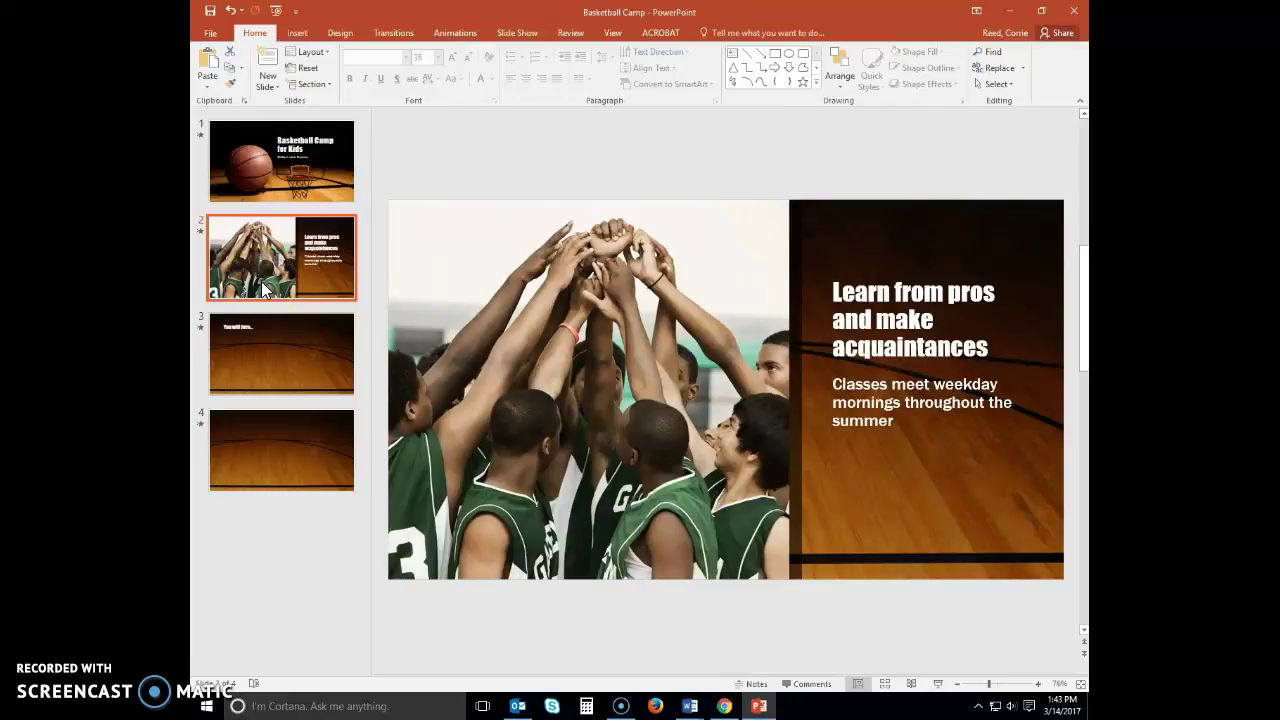
{"action": "right_click", "coordinate": [537, 350]}
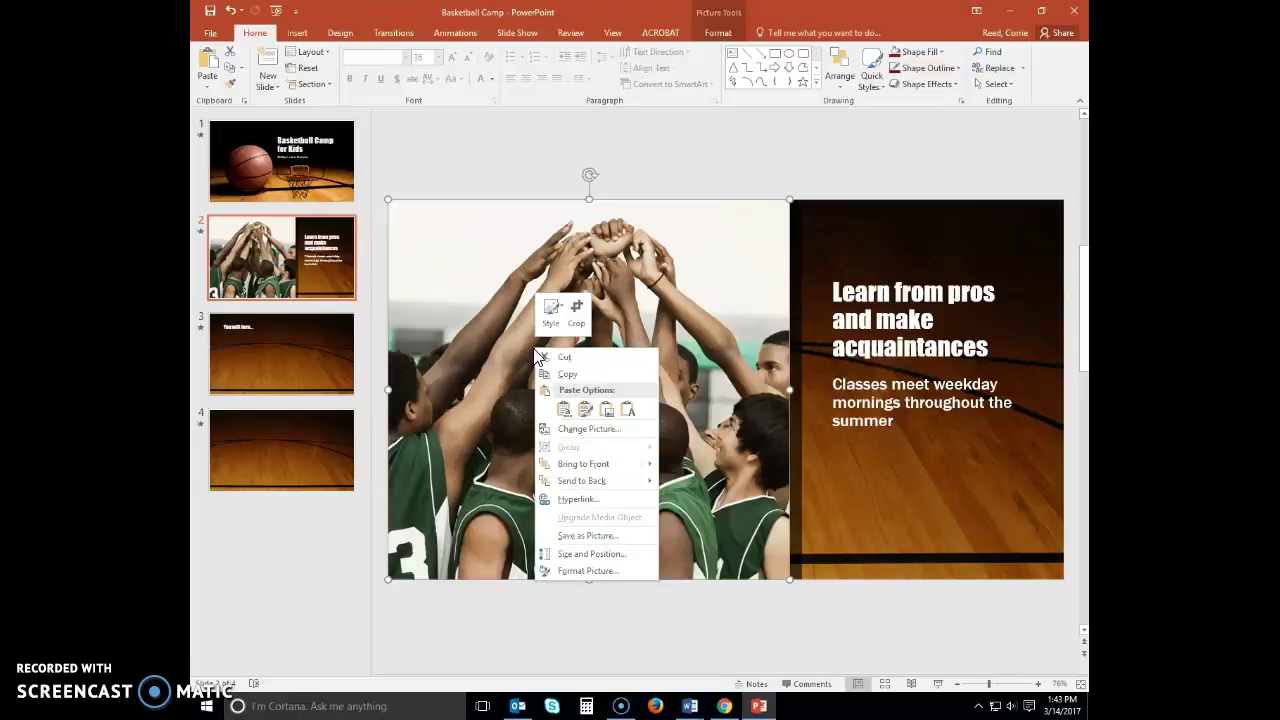
{"action": "left_click", "coordinate": [593, 430]}
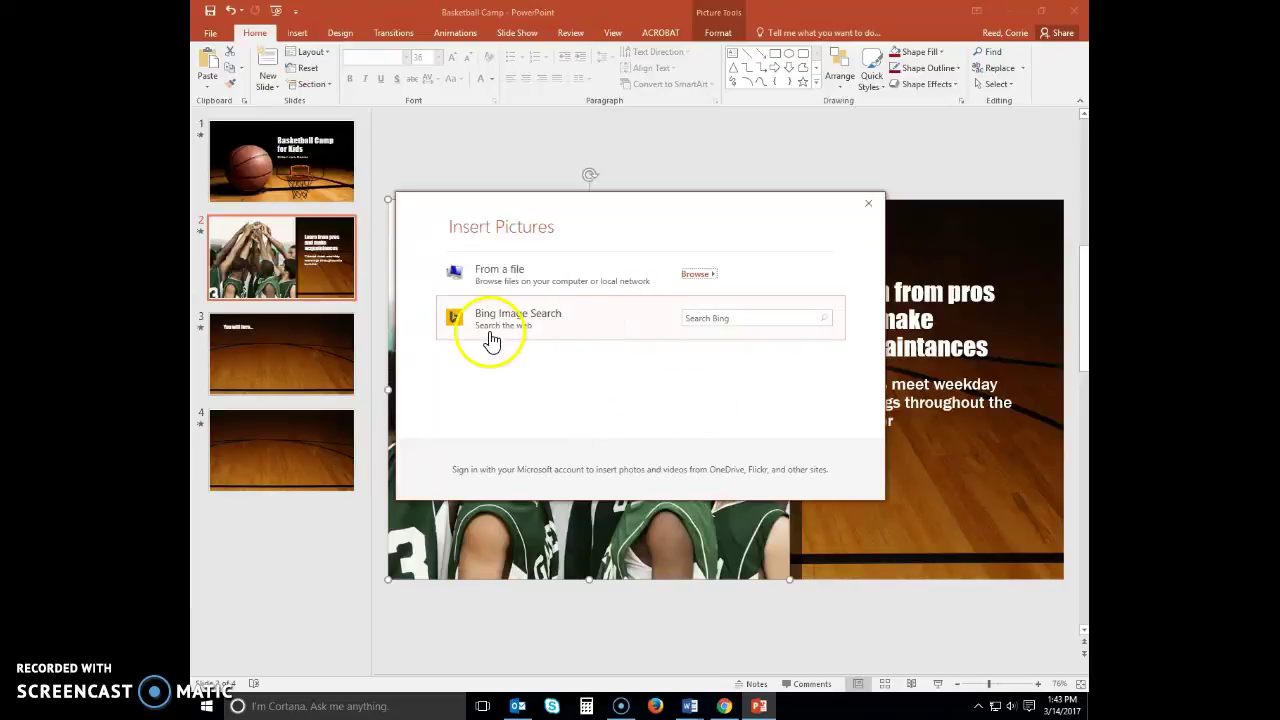
{"action": "left_click", "coordinate": [722, 316]}
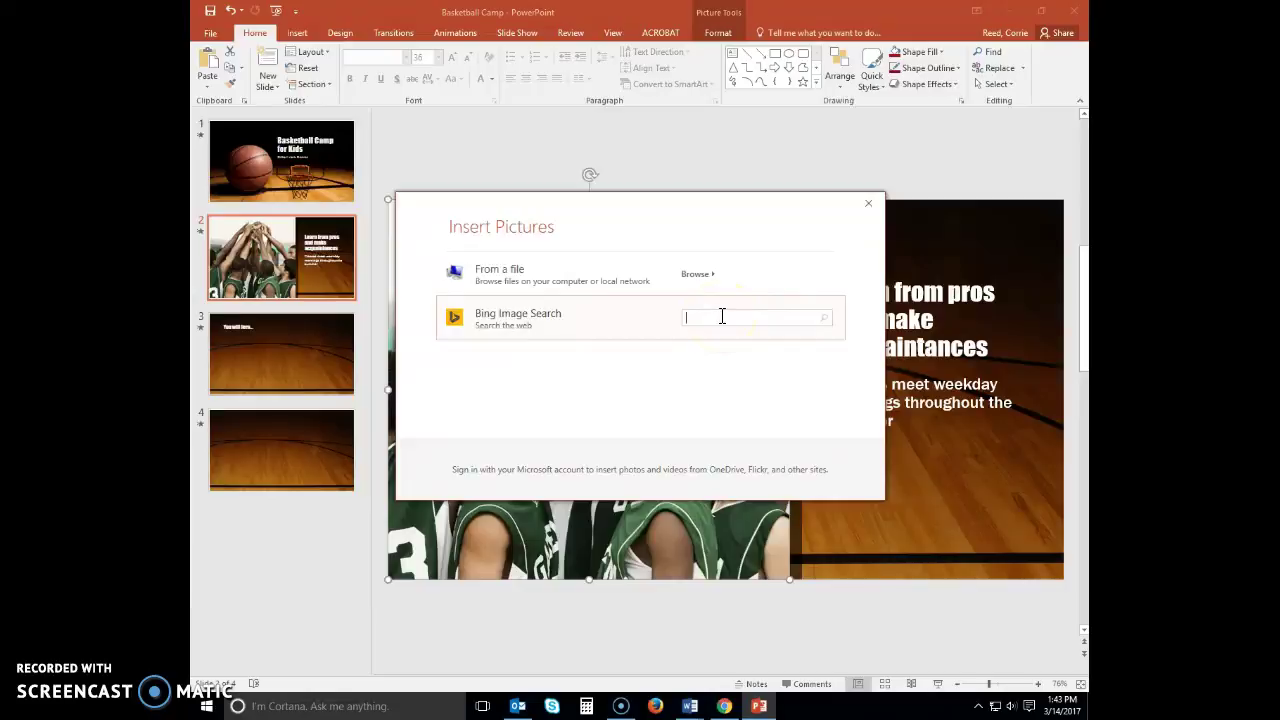
{"action": "type", "text": "teamwork"}
{"action": "key", "text": "Return"}
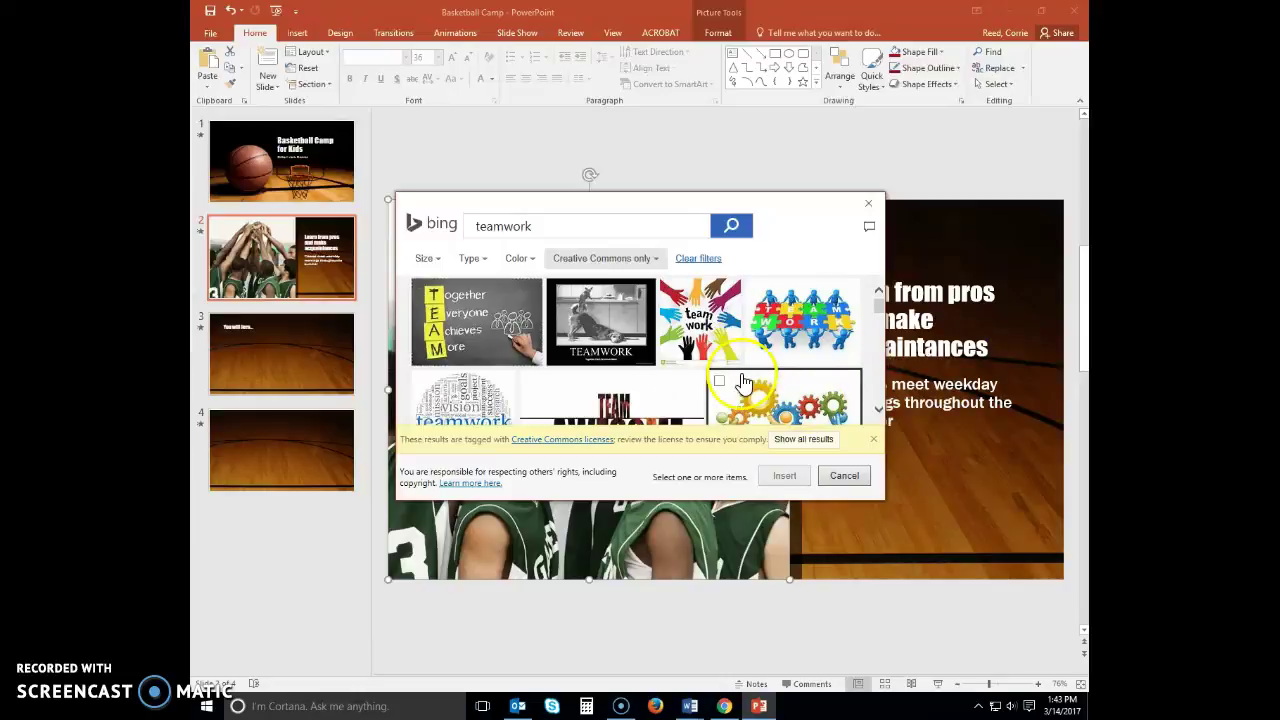
{"action": "scroll", "coordinate": [668, 375], "scroll_direction": "down", "scroll_amount": 3}
{"action": "scroll", "coordinate": [668, 375], "scroll_direction": "down", "scroll_amount": 5}
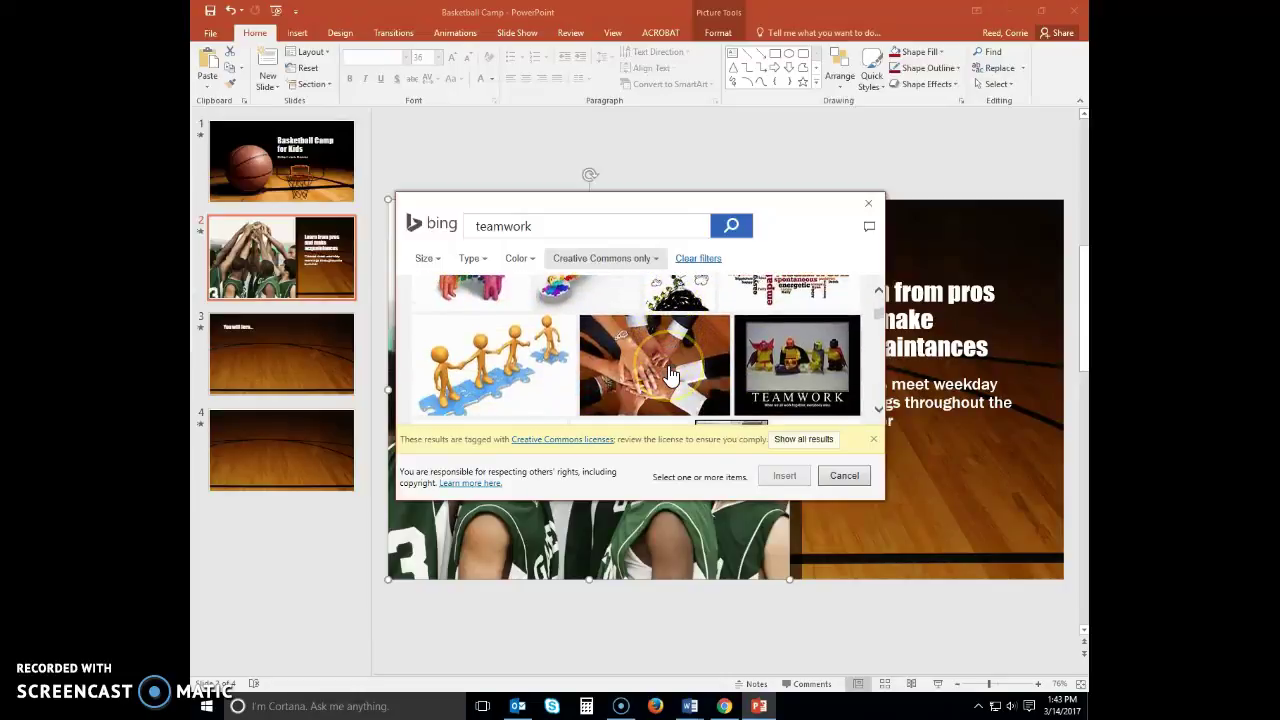
{"action": "scroll", "coordinate": [670, 375], "scroll_direction": "down", "scroll_amount": 3}
{"action": "scroll", "coordinate": [670, 375], "scroll_direction": "down", "scroll_amount": 6}
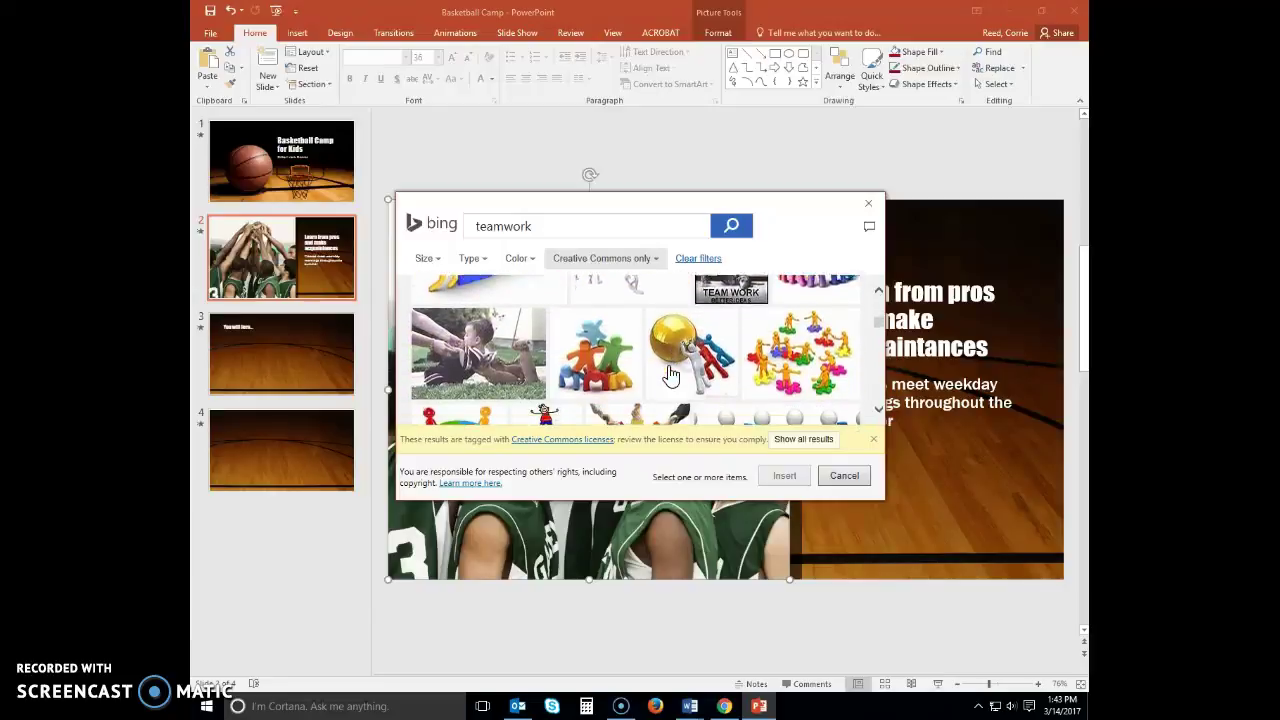
{"action": "scroll", "coordinate": [670, 375], "scroll_direction": "down", "scroll_amount": 8}
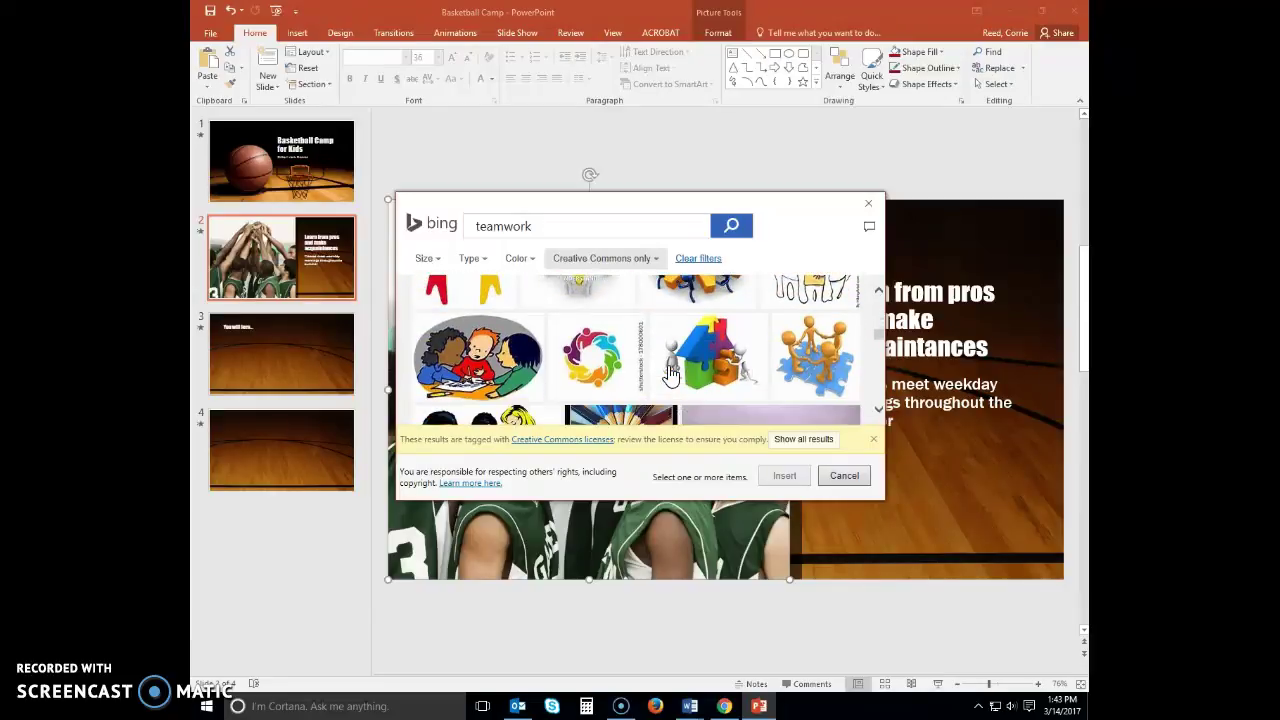
{"action": "scroll", "coordinate": [670, 375], "scroll_direction": "down", "scroll_amount": 3}
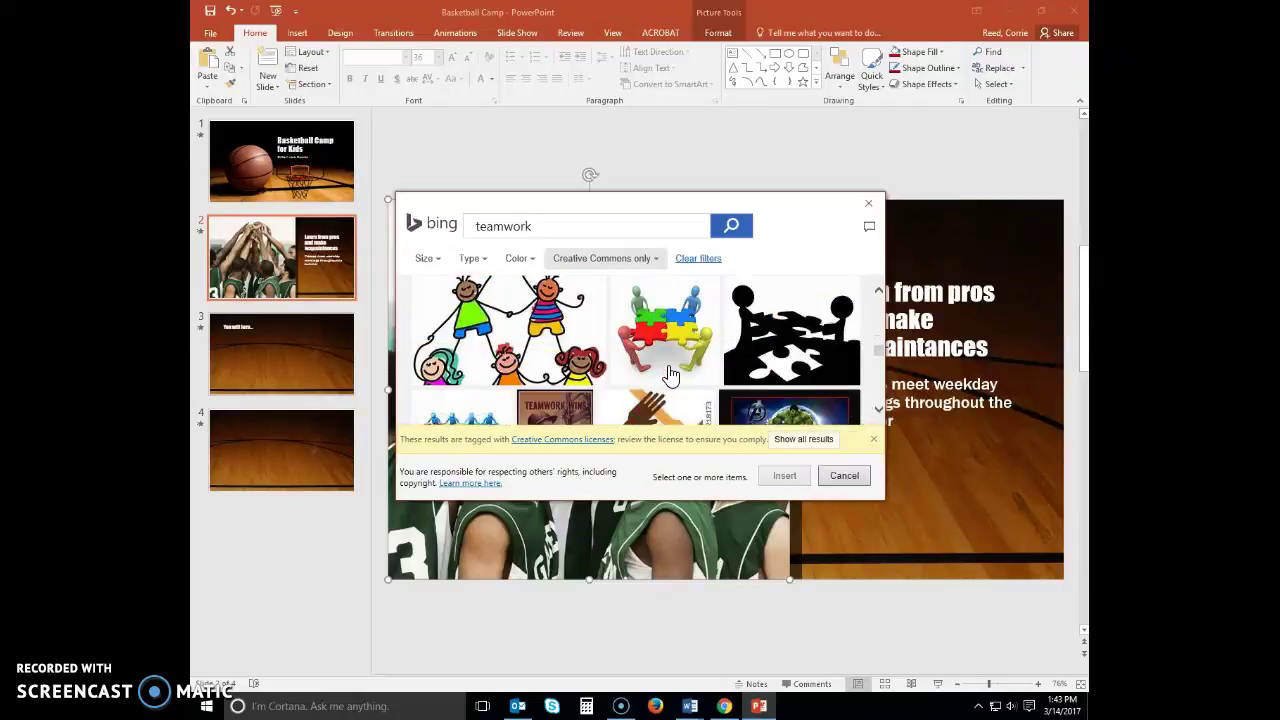
{"action": "scroll", "coordinate": [670, 375], "scroll_direction": "down", "scroll_amount": 3}
Step: Search online images for 'basketball team' and insert the red-jersey huddle photo
{"action": "double_click", "coordinate": [499, 228]}
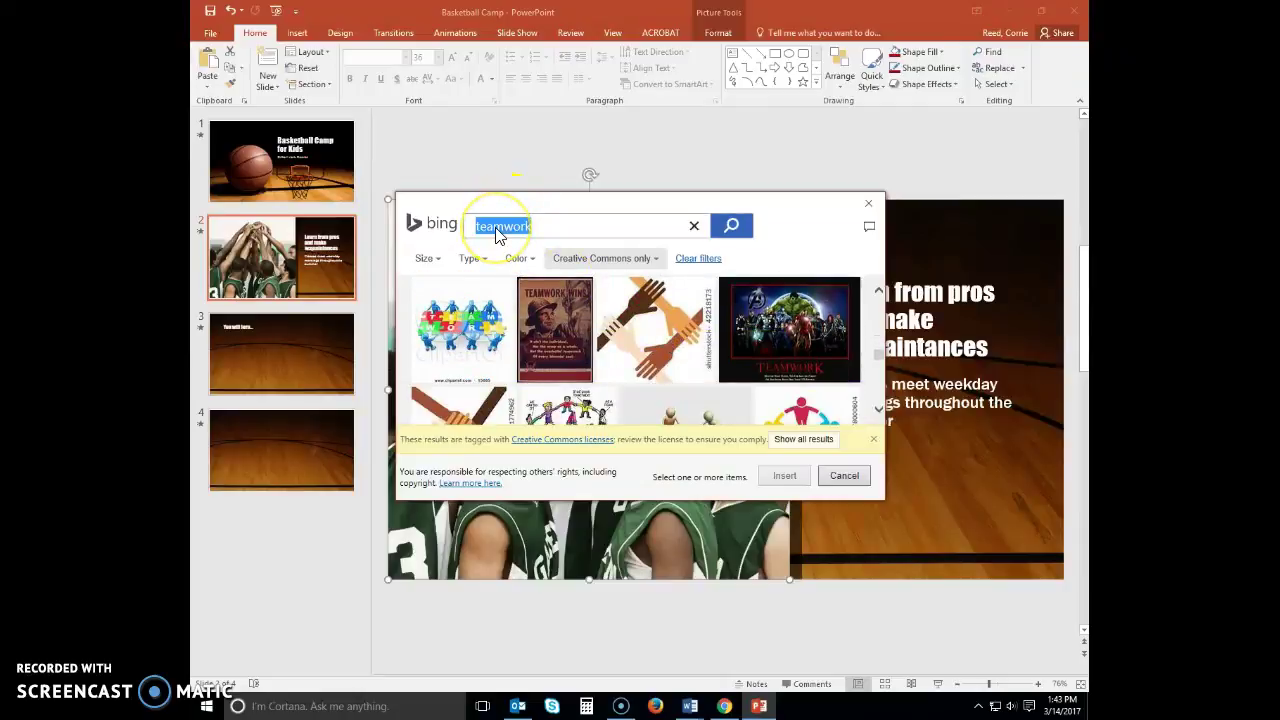
{"action": "type", "text": "basketball t"}
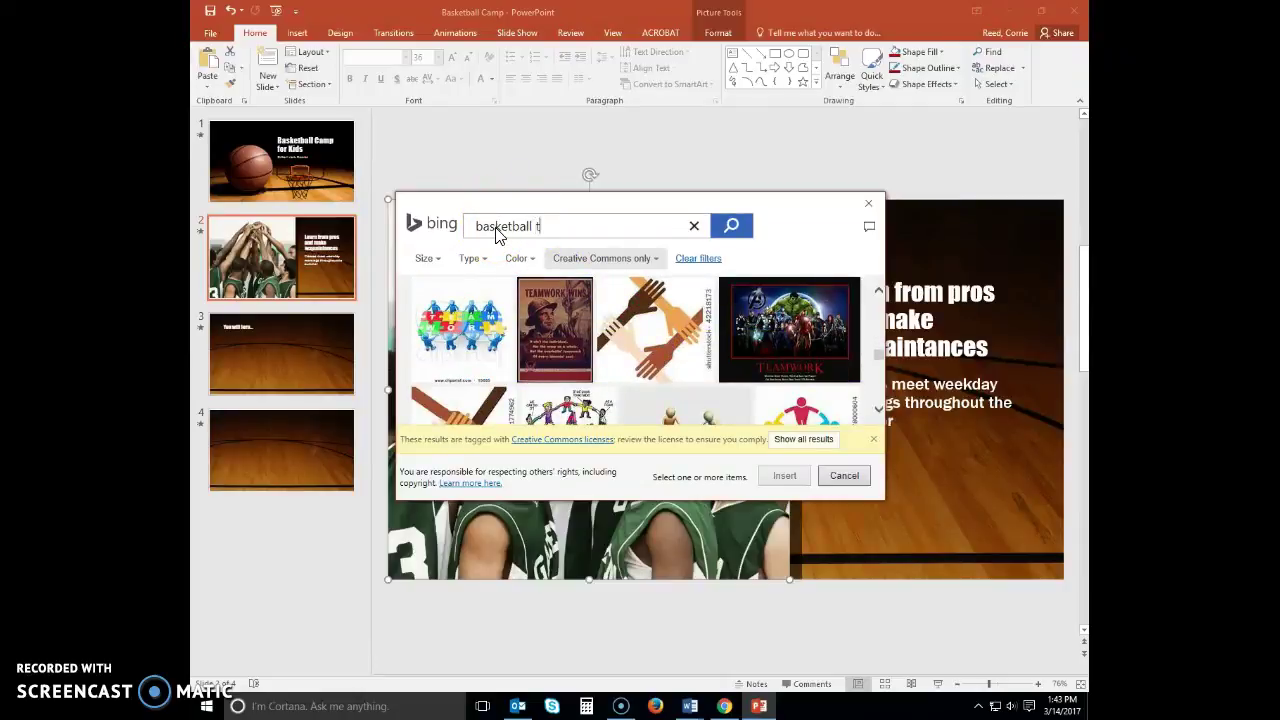
{"action": "type", "text": "eam"}
{"action": "key", "text": "Return"}
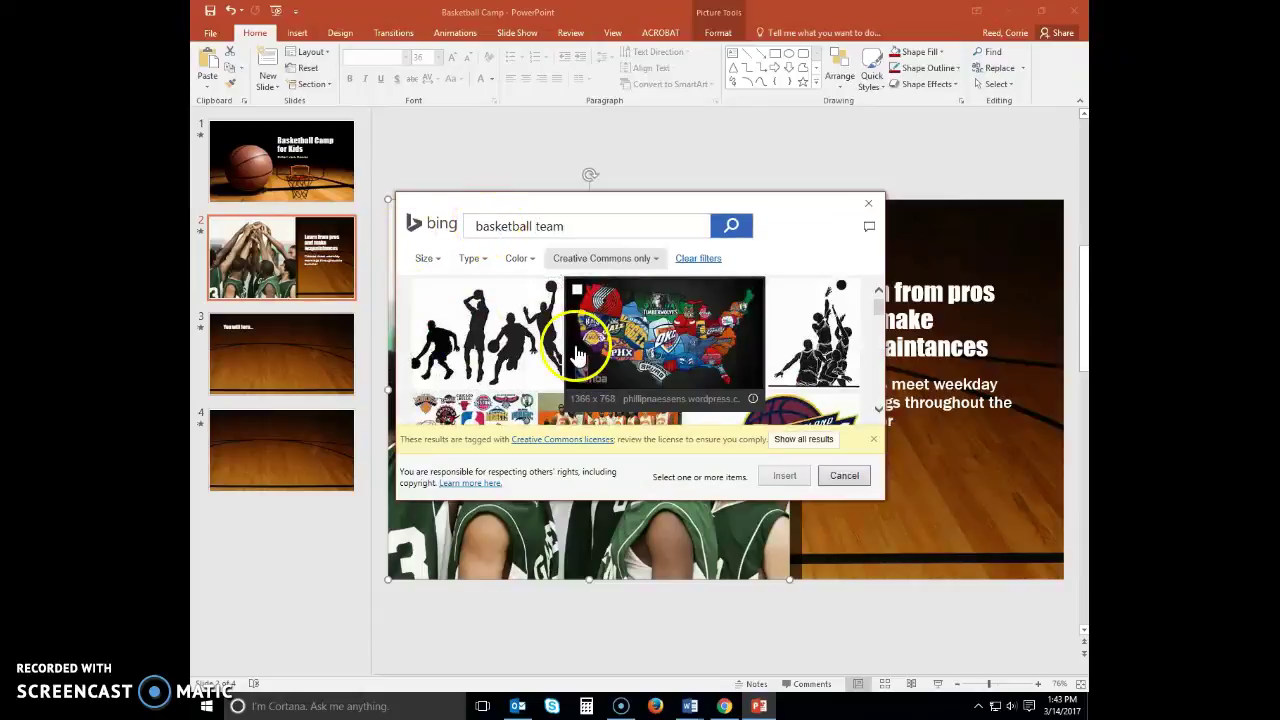
{"action": "scroll", "coordinate": [650, 380], "scroll_direction": "down", "scroll_amount": 10}
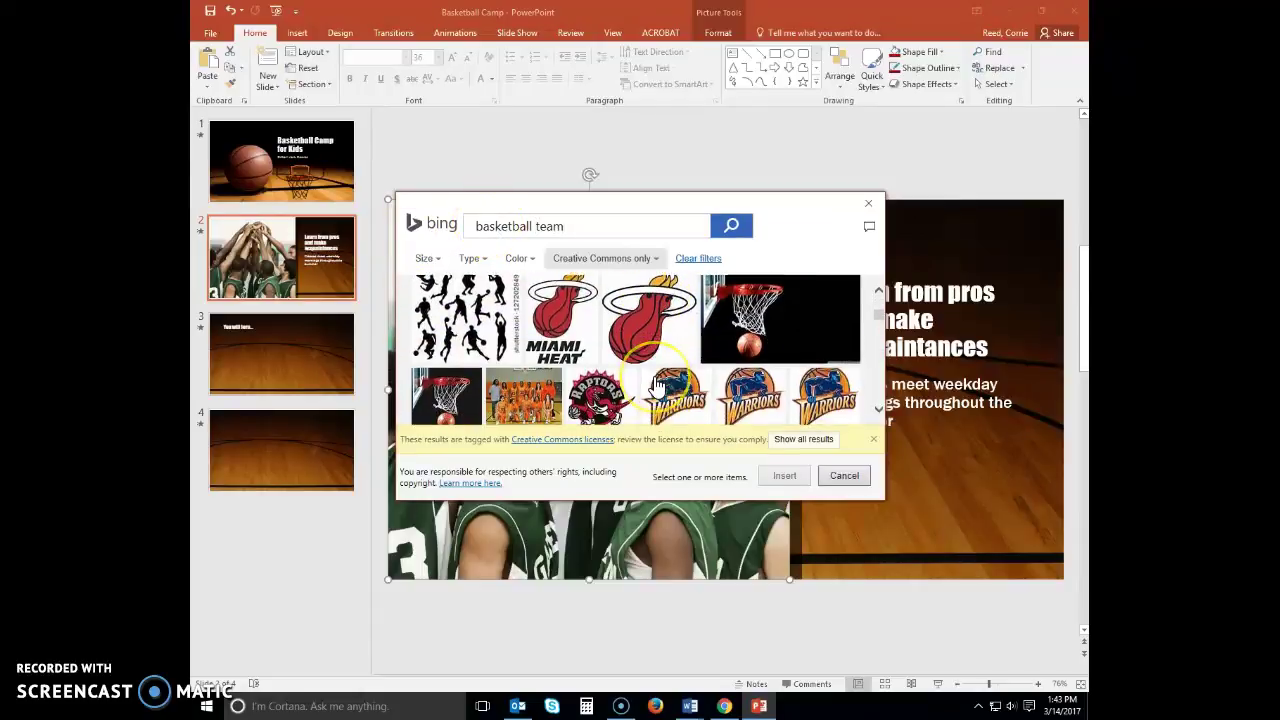
{"action": "scroll", "coordinate": [657, 385], "scroll_direction": "down", "scroll_amount": 10}
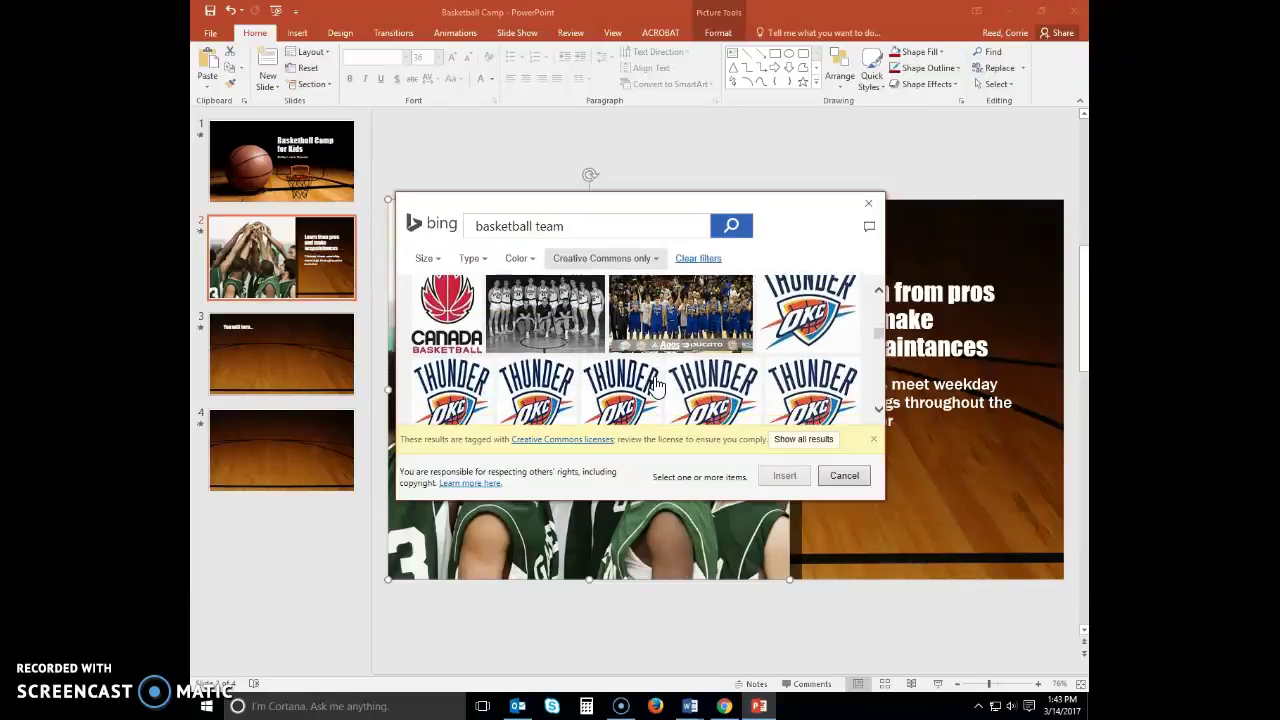
{"action": "scroll", "coordinate": [657, 385], "scroll_direction": "down", "scroll_amount": 5}
{"action": "left_click", "coordinate": [880, 345]}
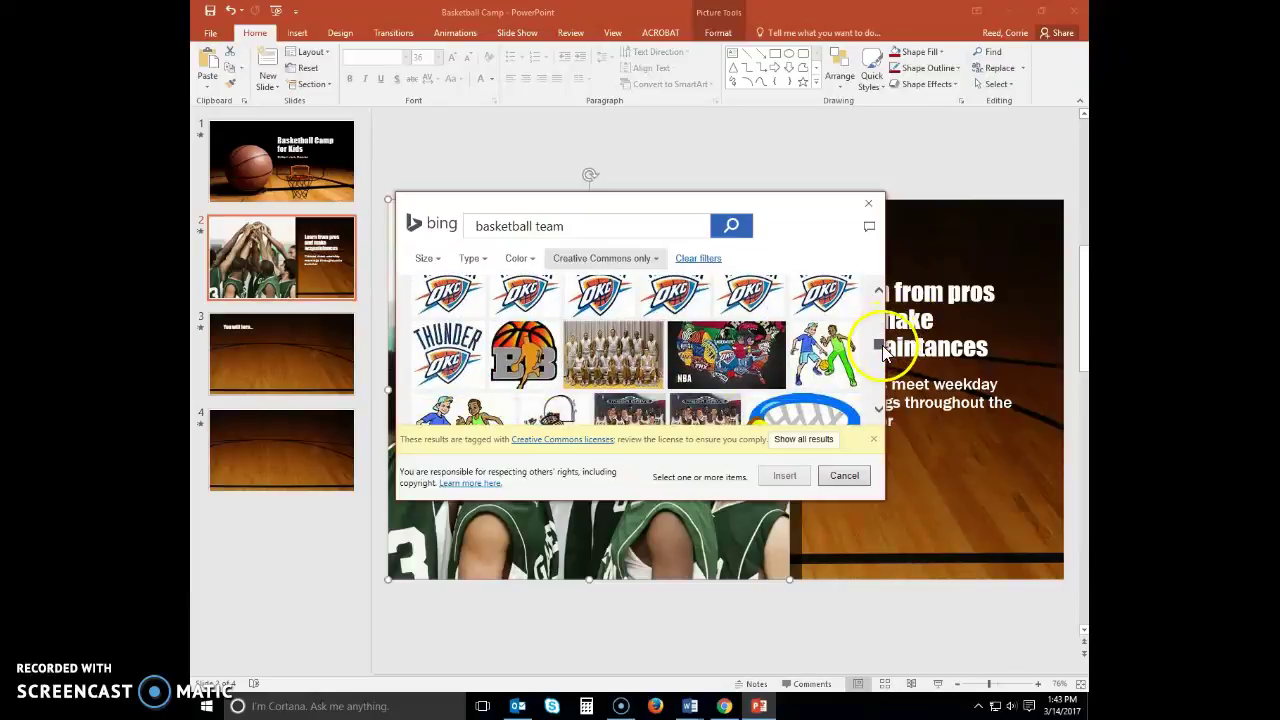
{"action": "left_click_drag", "start_coordinate": [882, 345], "coordinate": [880, 365]}
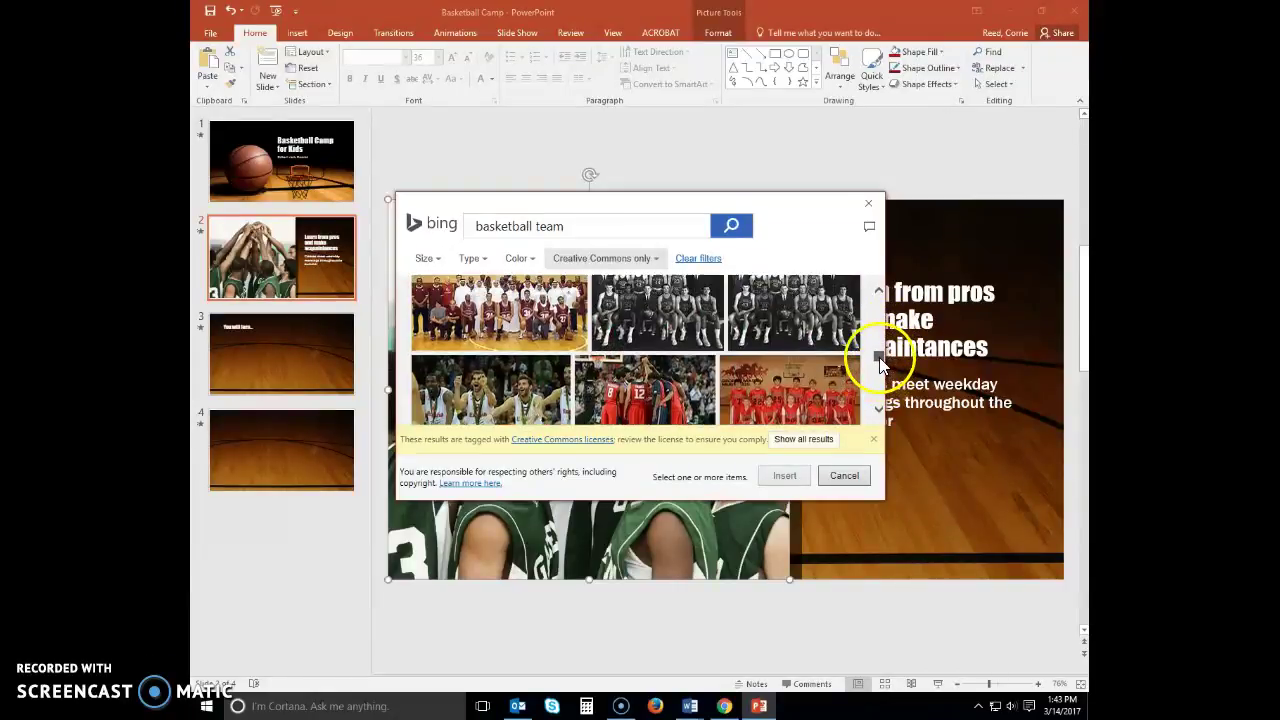
{"action": "scroll", "coordinate": [860, 362], "scroll_direction": "down", "scroll_amount": 1}
{"action": "left_click", "coordinate": [665, 365]}
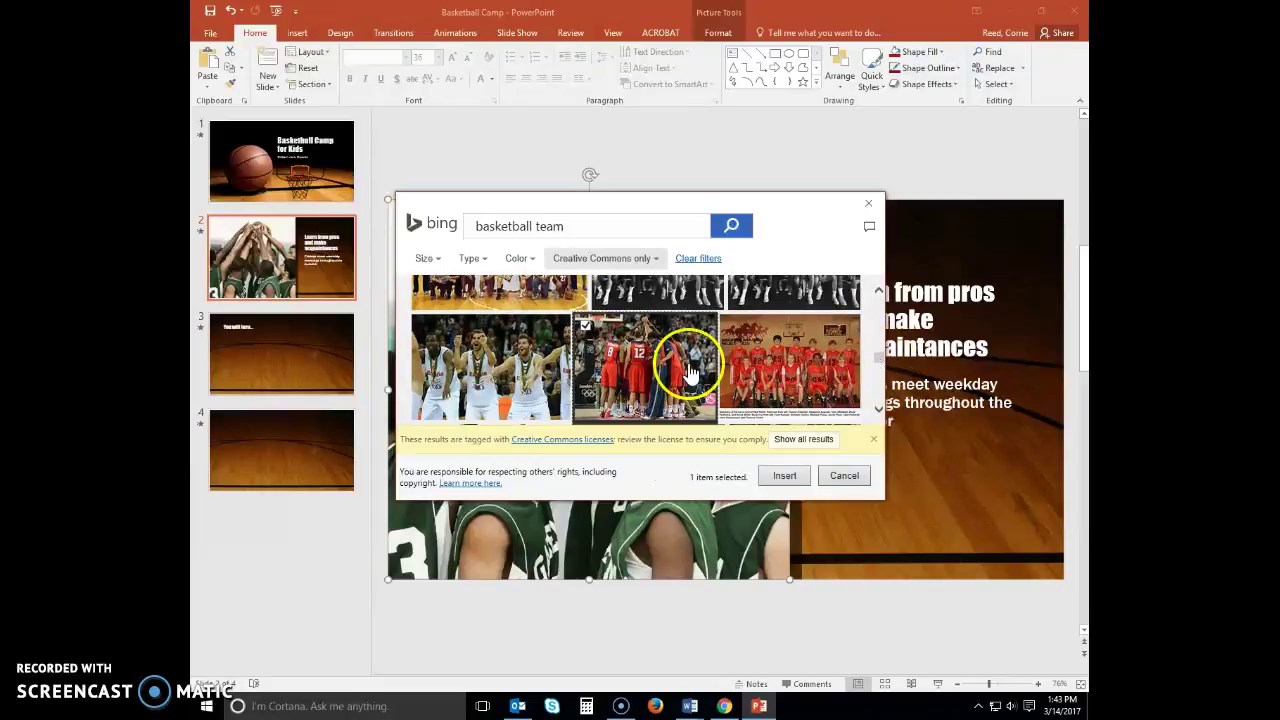
{"action": "left_click", "coordinate": [789, 478]}
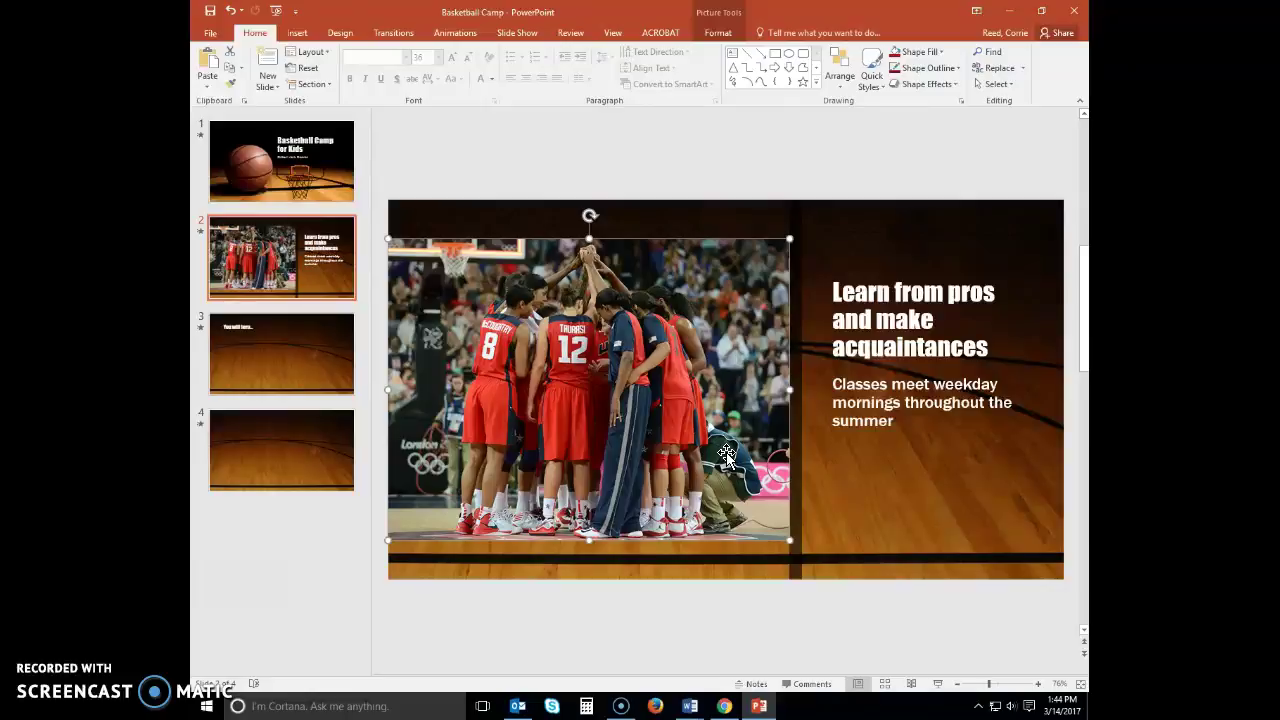
{"action": "left_click", "coordinate": [518, 364]}
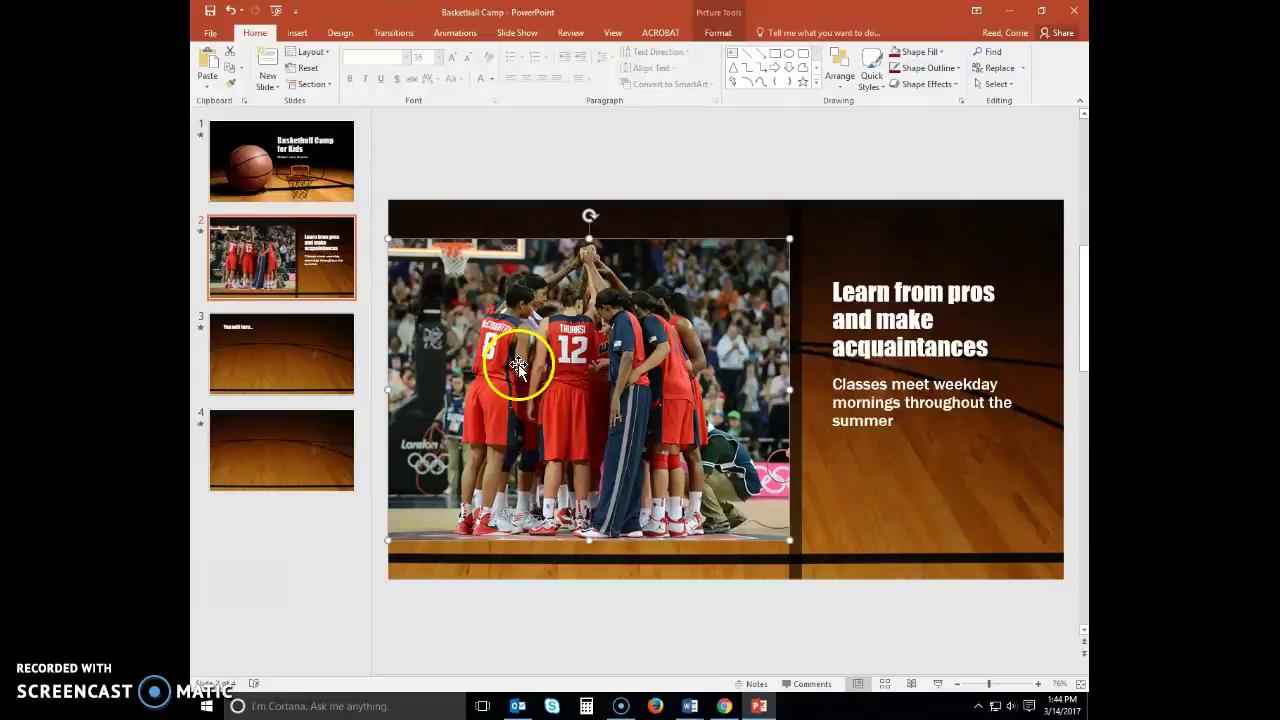
{"action": "left_click", "coordinate": [560, 488]}
{"action": "left_click", "coordinate": [771, 528]}
Step: Apply the Brightness -20%, Contrast +40% correction to the team huddle photo
{"action": "left_click", "coordinate": [717, 33]}
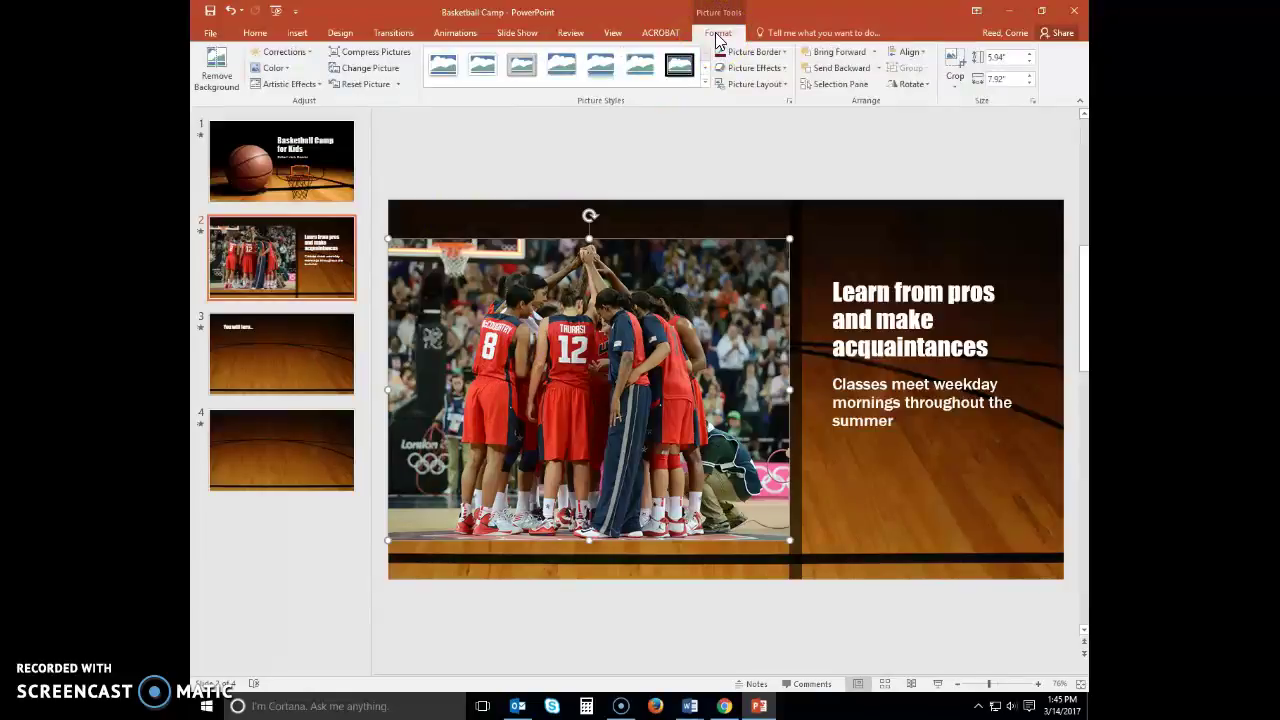
{"action": "left_click", "coordinate": [309, 55]}
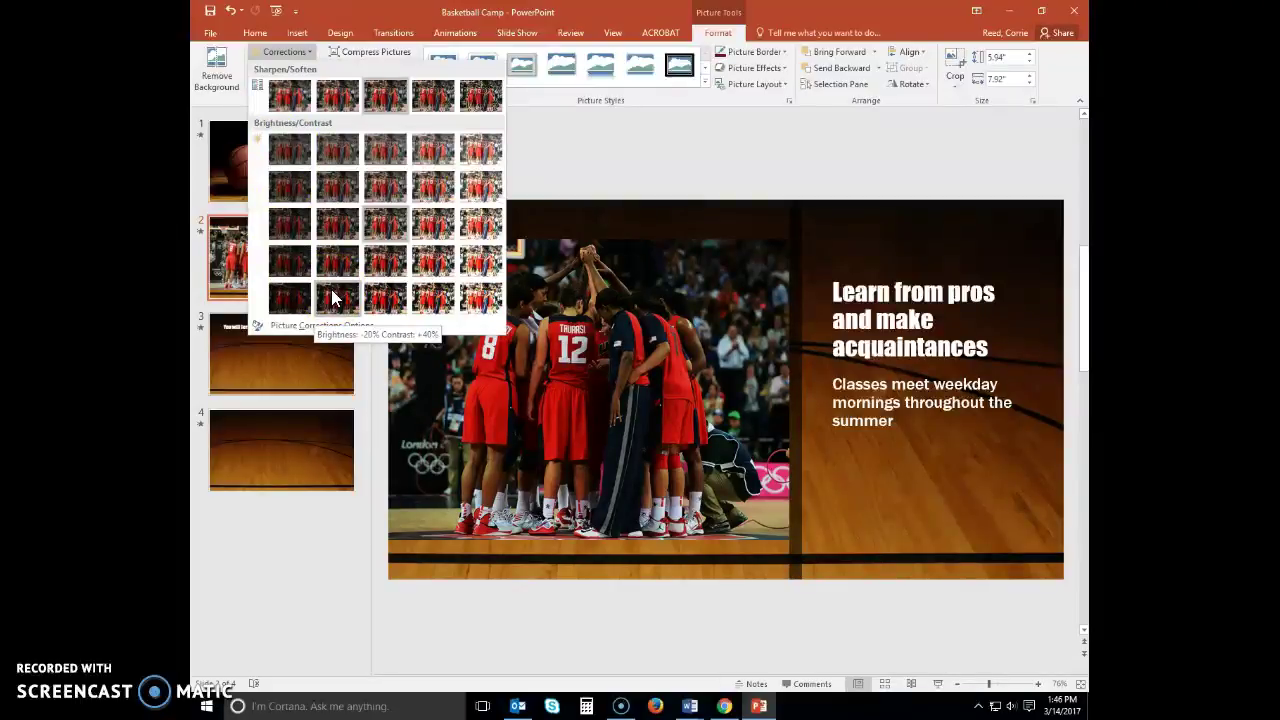
{"action": "left_click", "coordinate": [334, 297]}
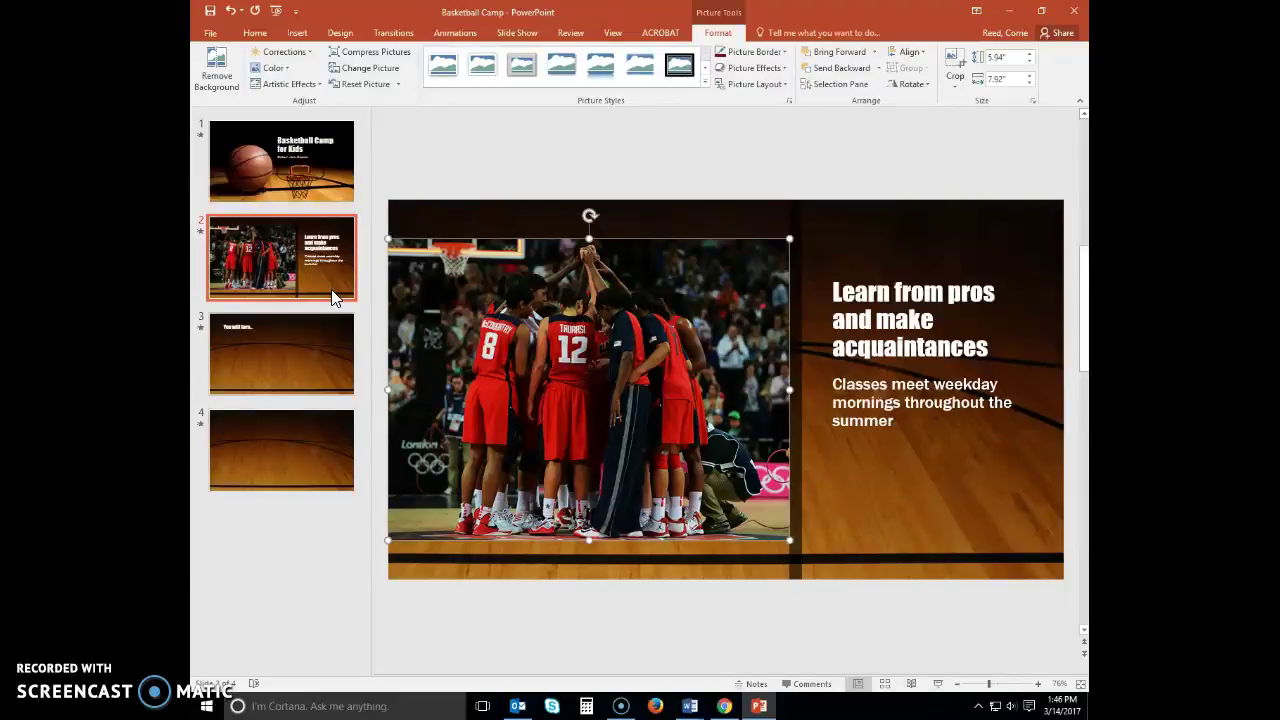
Step: Apply the Bevel Rectangle picture style from the Picture Styles gallery to the photo
{"action": "left_click", "coordinate": [706, 84]}
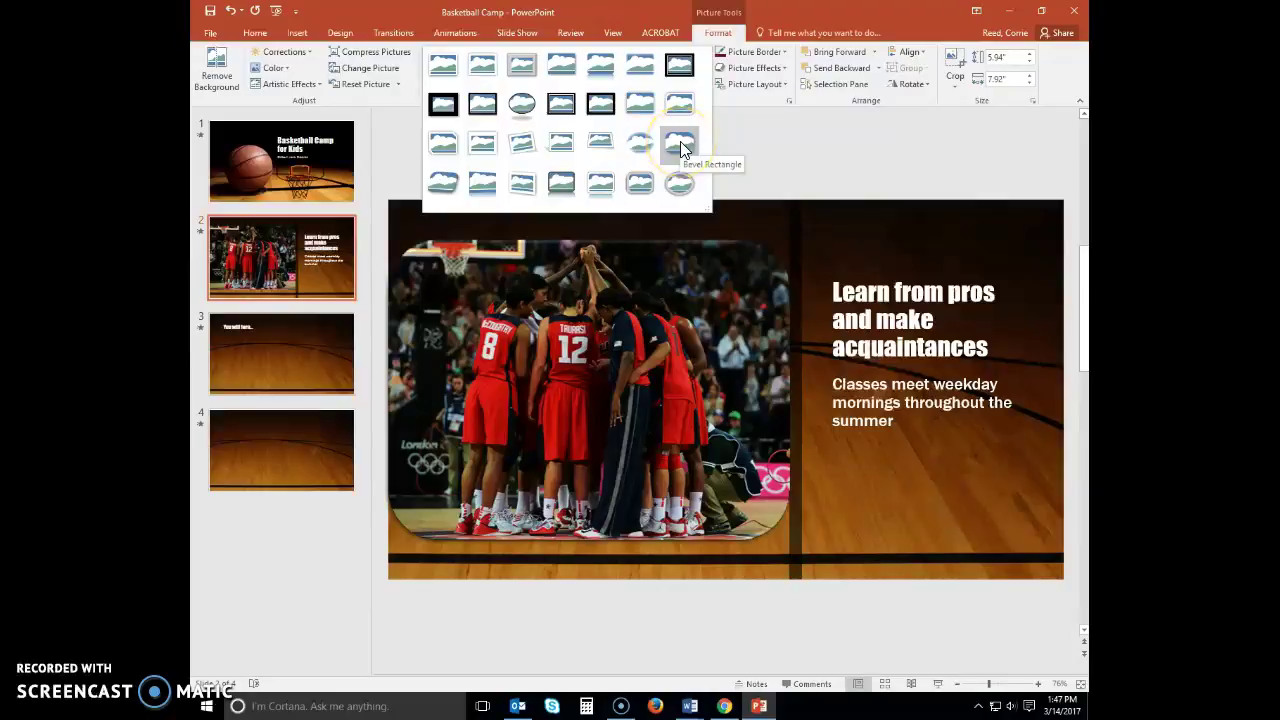
{"action": "left_click", "coordinate": [681, 147]}
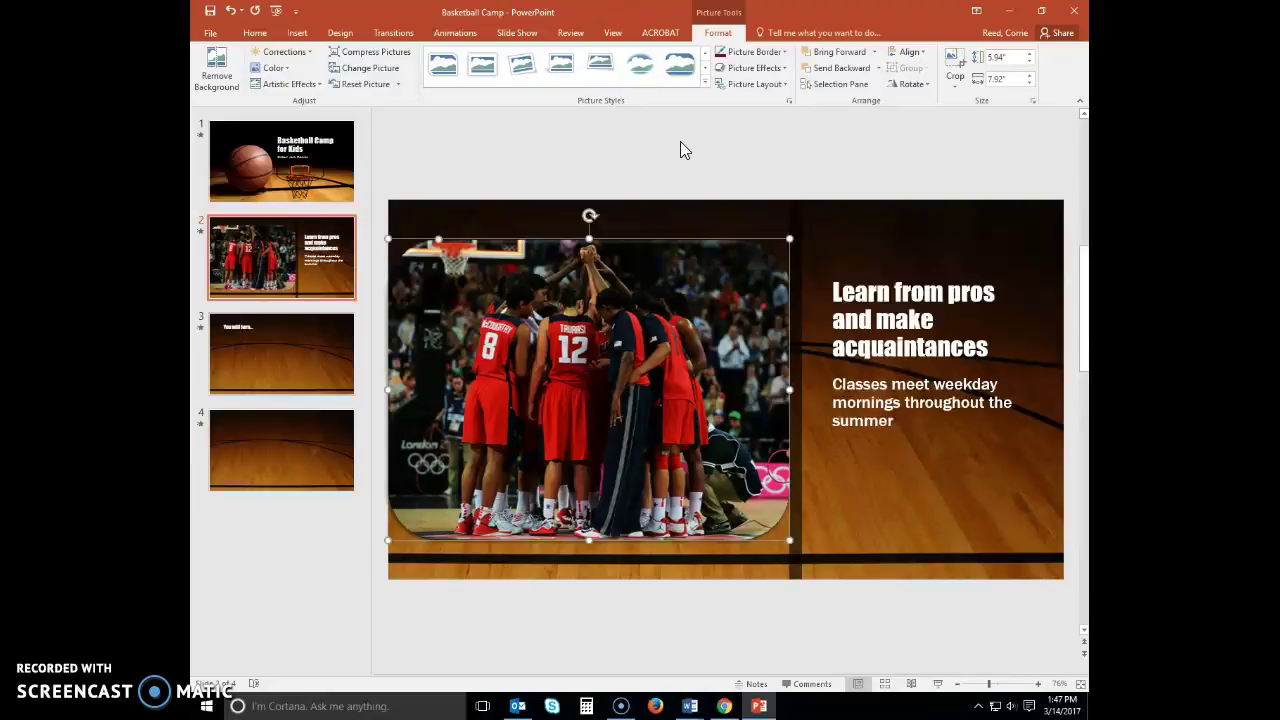
Step: Set the photo's picture border weight to 6 pt
{"action": "left_click", "coordinate": [781, 51]}
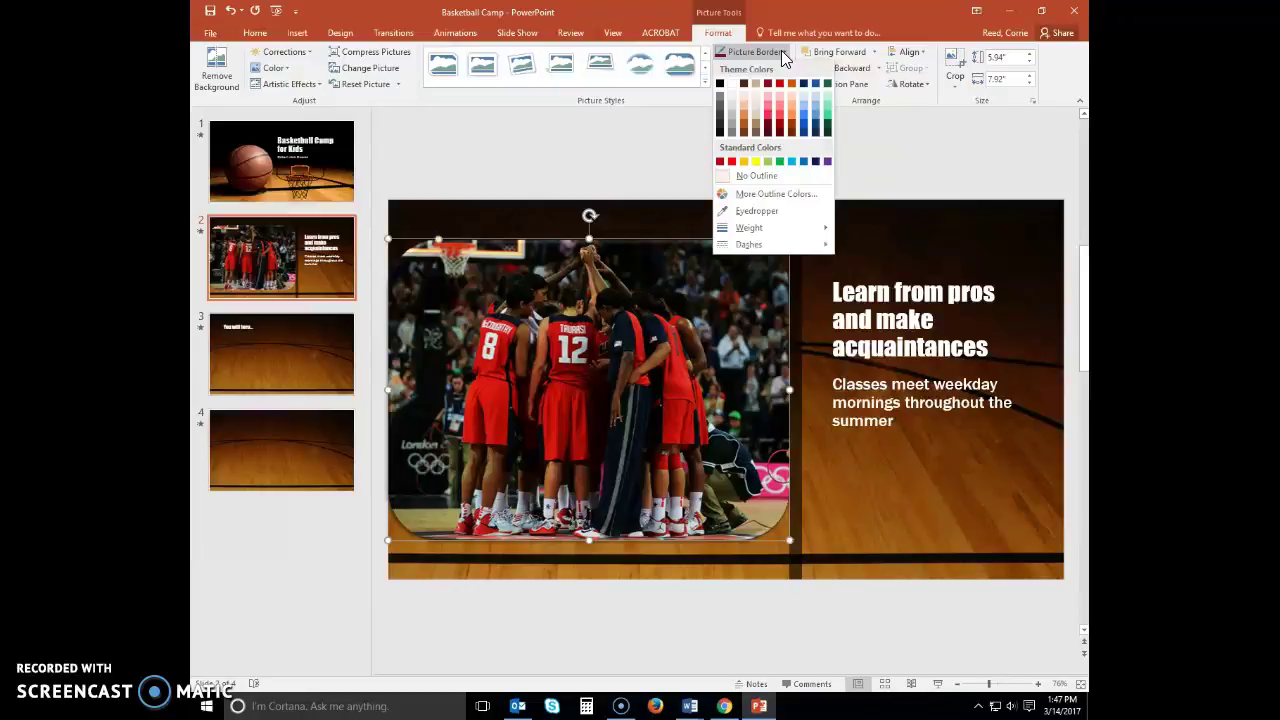
{"action": "left_click", "coordinate": [826, 229]}
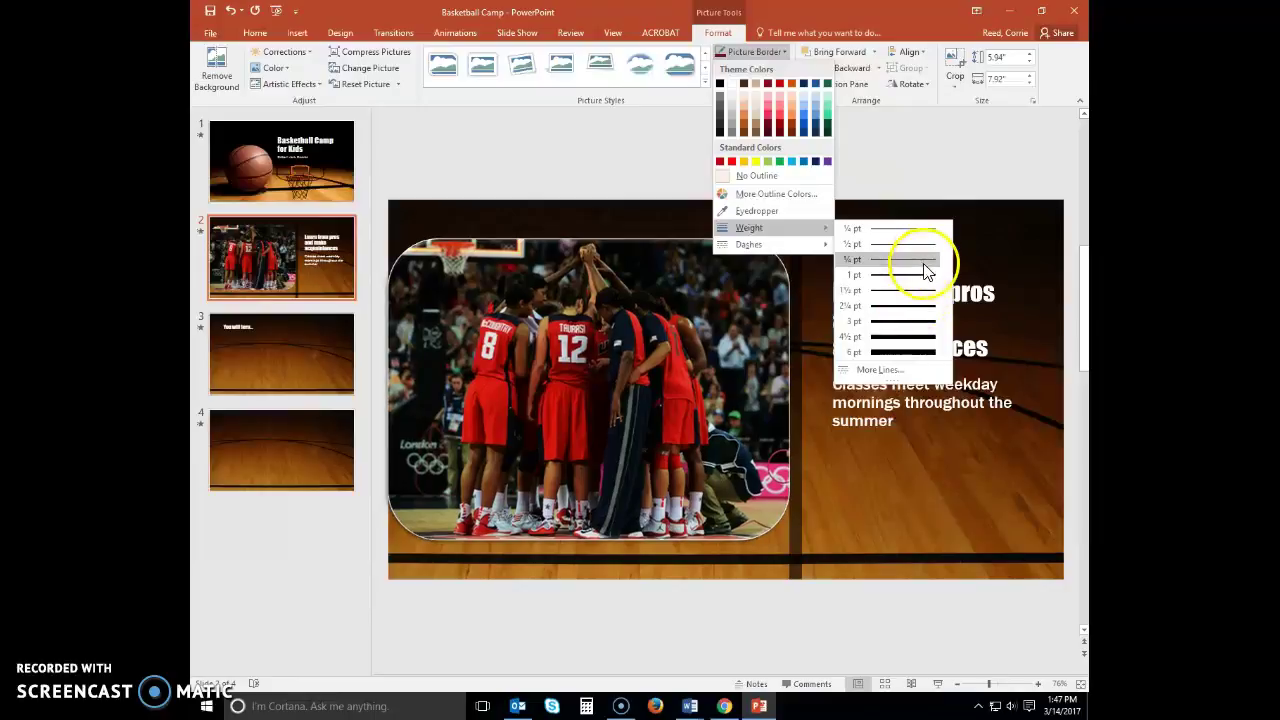
{"action": "left_click", "coordinate": [911, 352]}
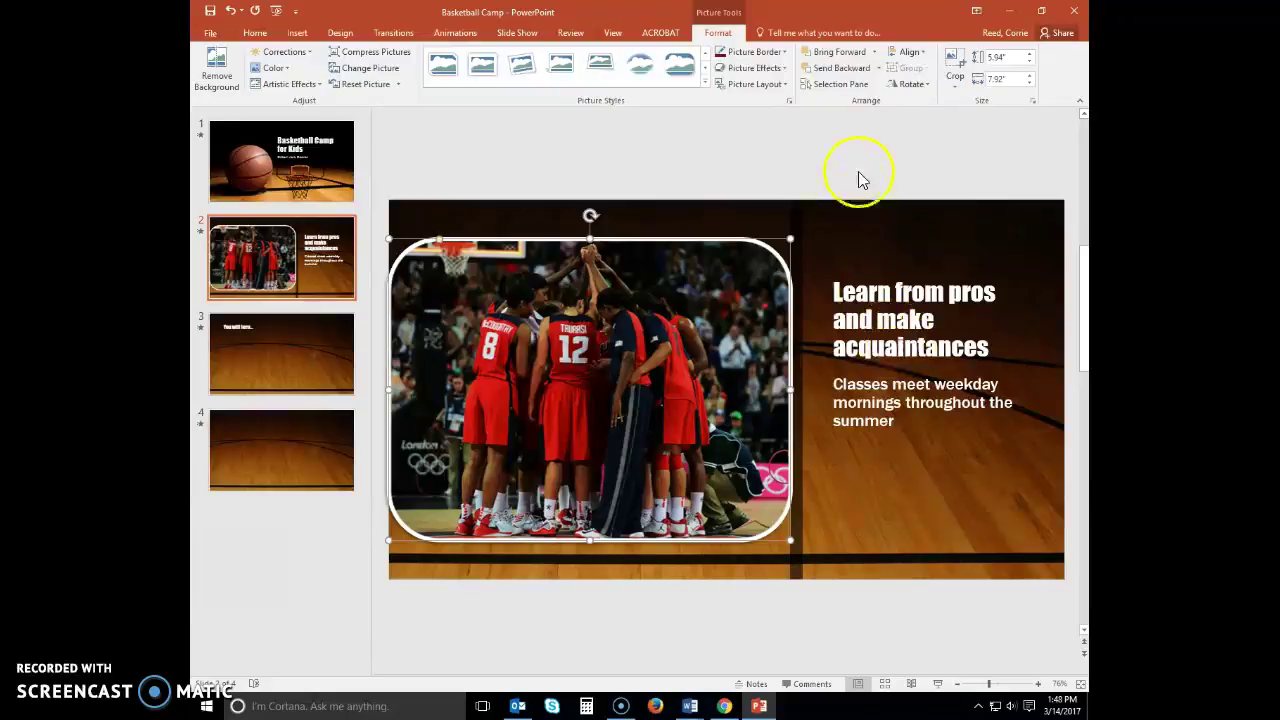
Step: Change the photo's border colour to Black, Background 1
{"action": "left_click", "coordinate": [784, 52]}
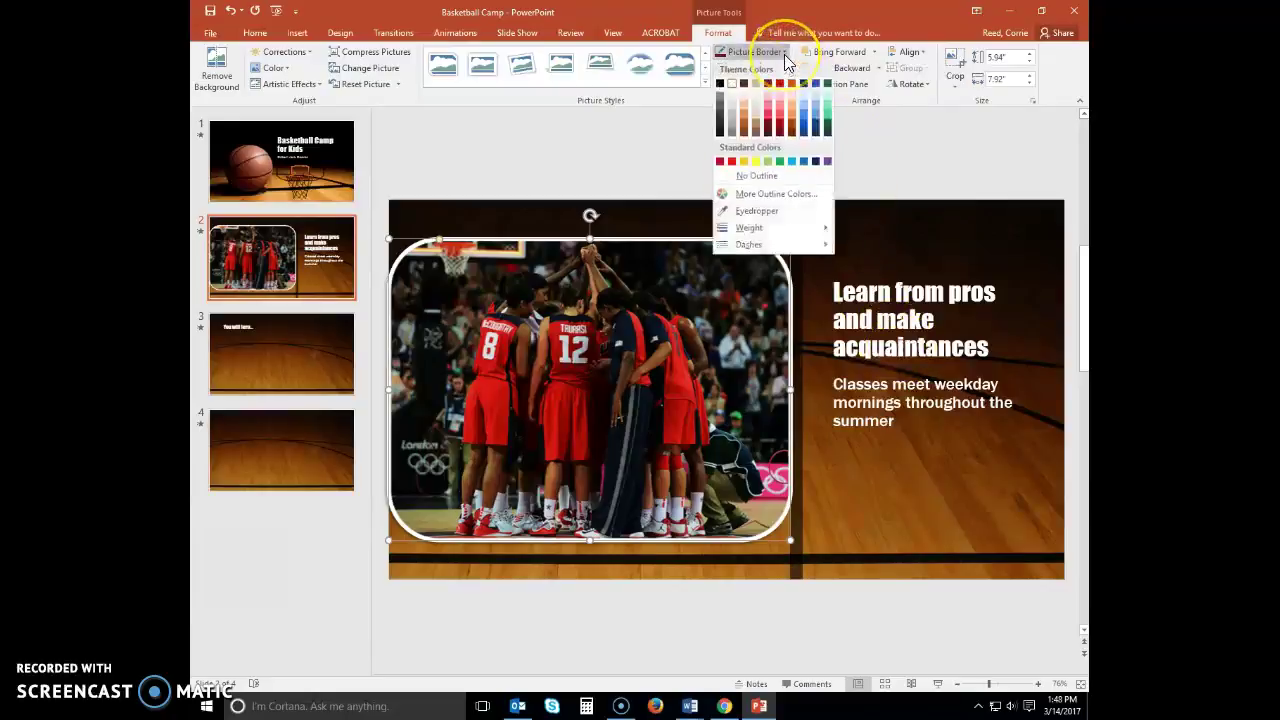
{"action": "left_click", "coordinate": [722, 84]}
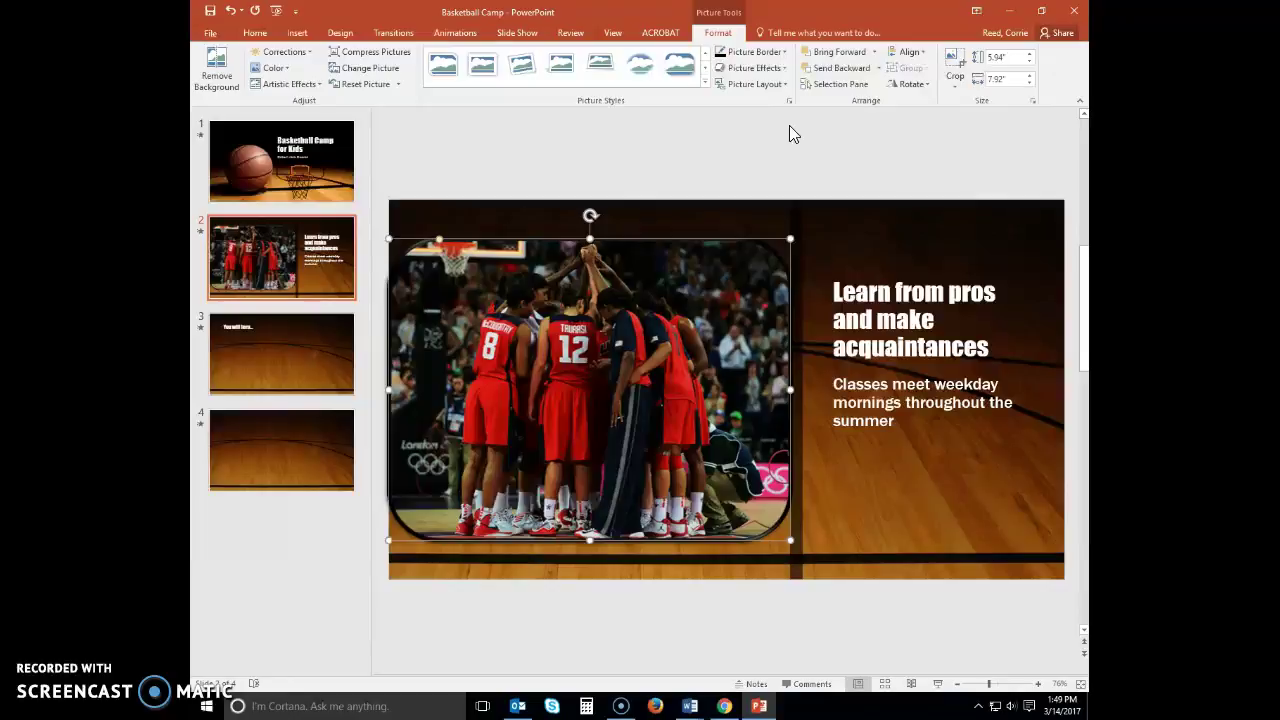
Step: Give the photo a Brown, 18 pt glow (Accent color 3), then bring up the Bevel effects
{"action": "left_click", "coordinate": [784, 68]}
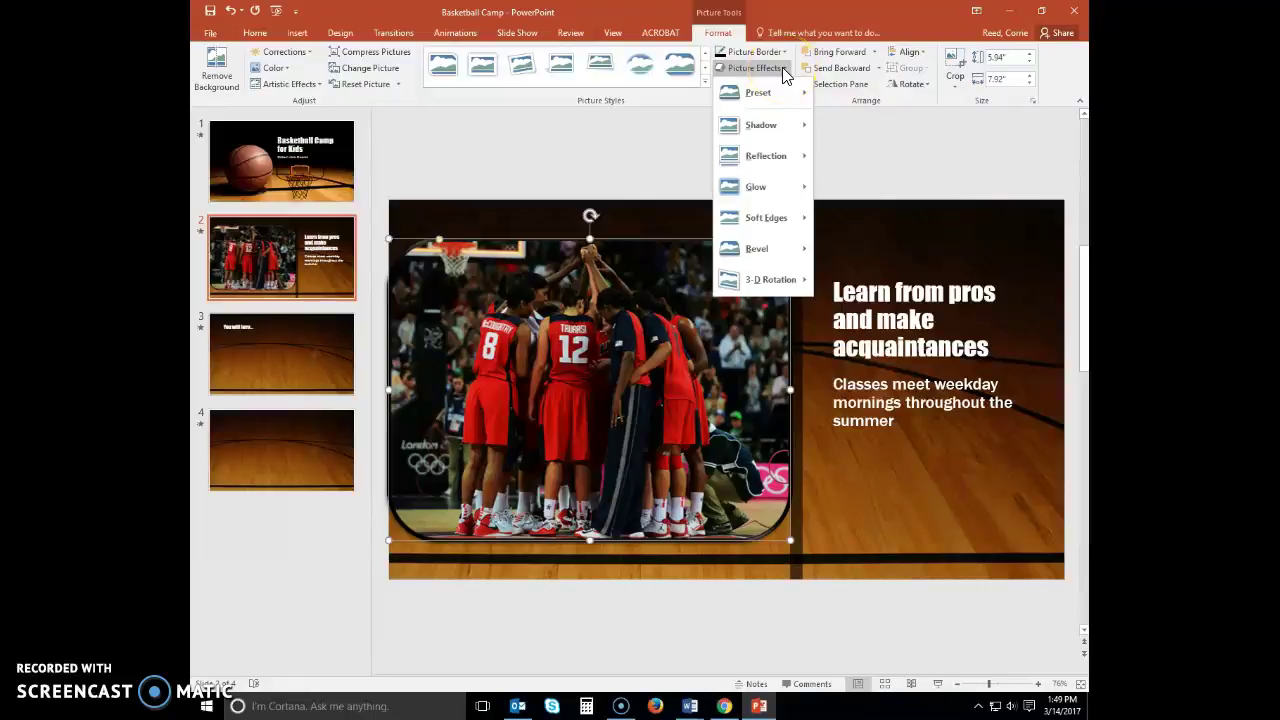
{"action": "left_click", "coordinate": [785, 190]}
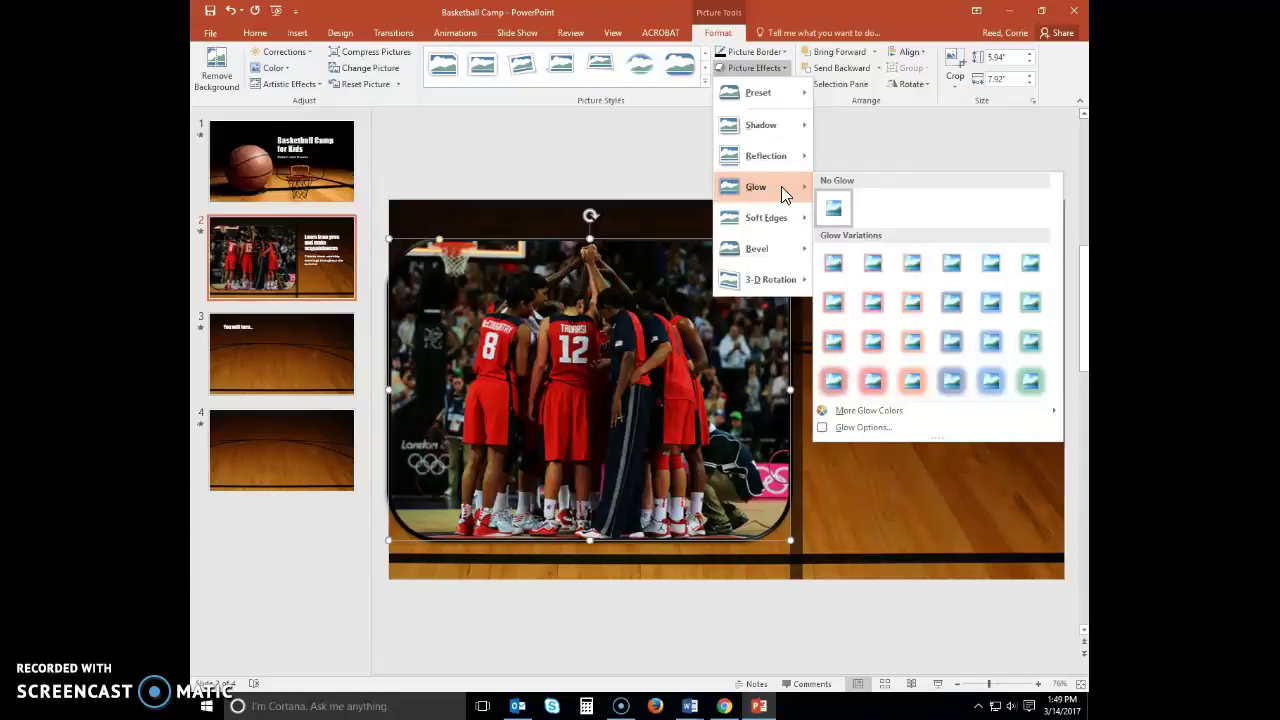
{"action": "left_click", "coordinate": [916, 380]}
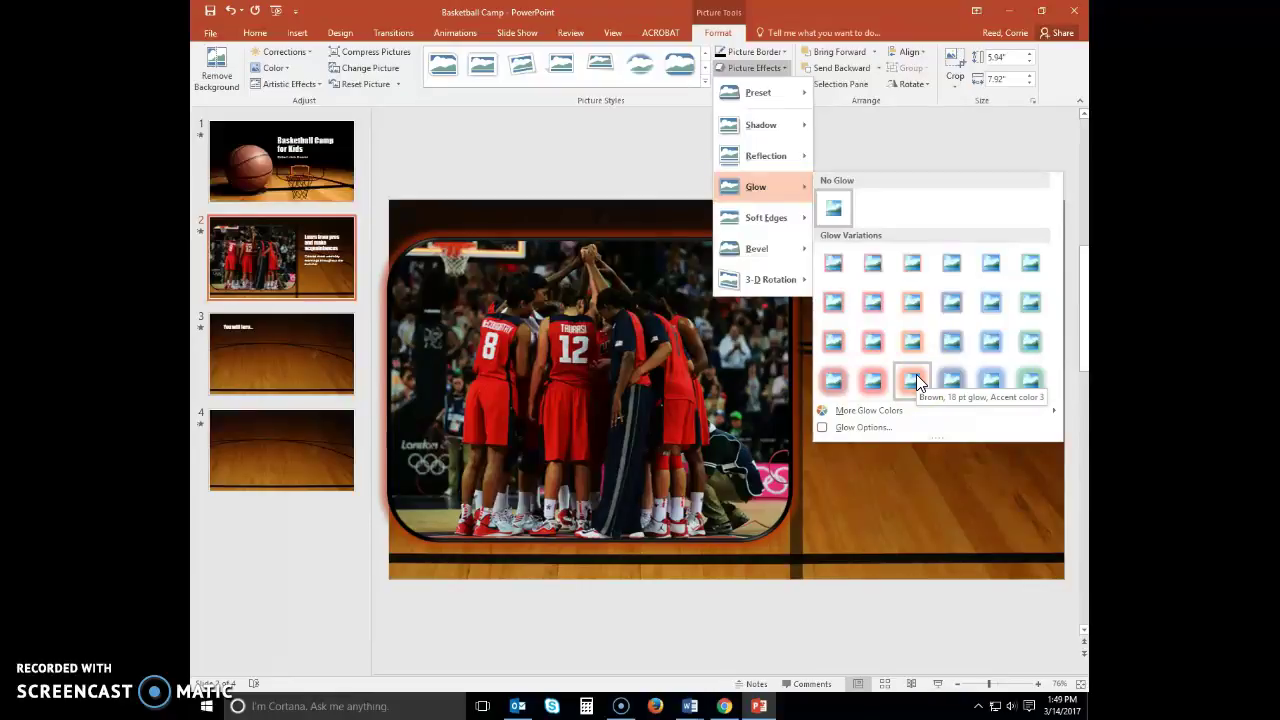
{"action": "left_click", "coordinate": [951, 304]}
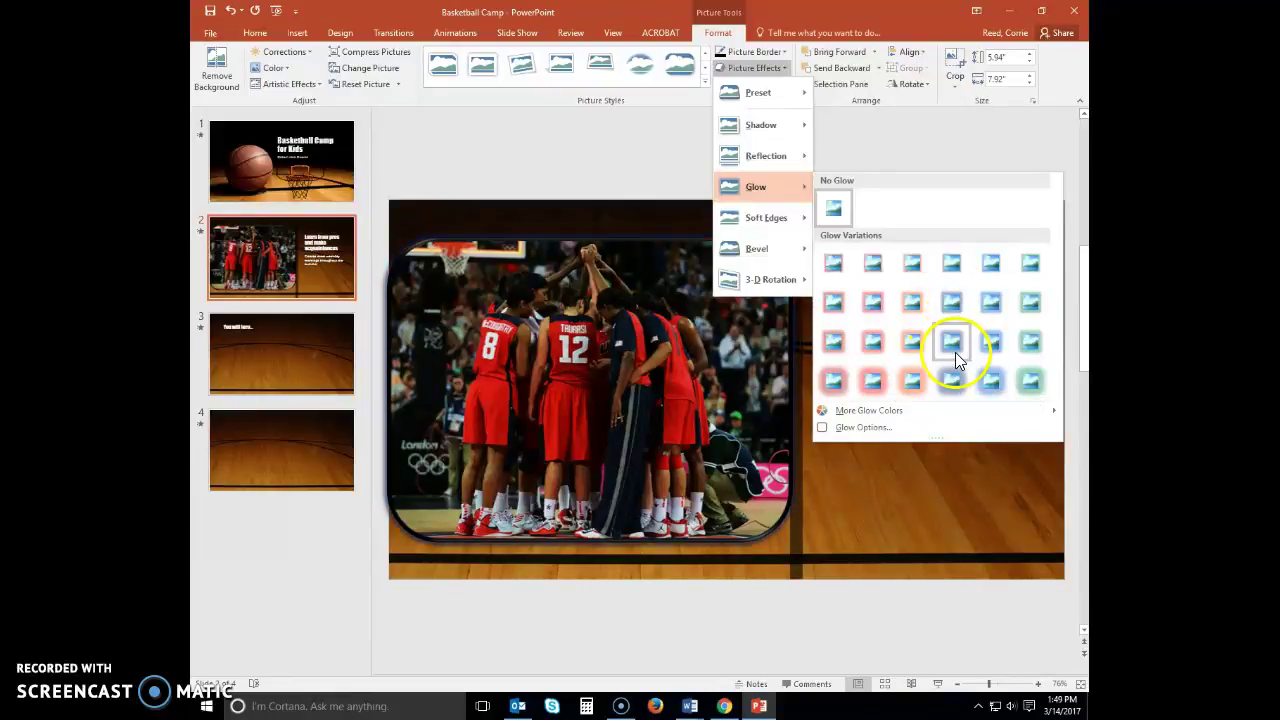
{"action": "left_click", "coordinate": [914, 383]}
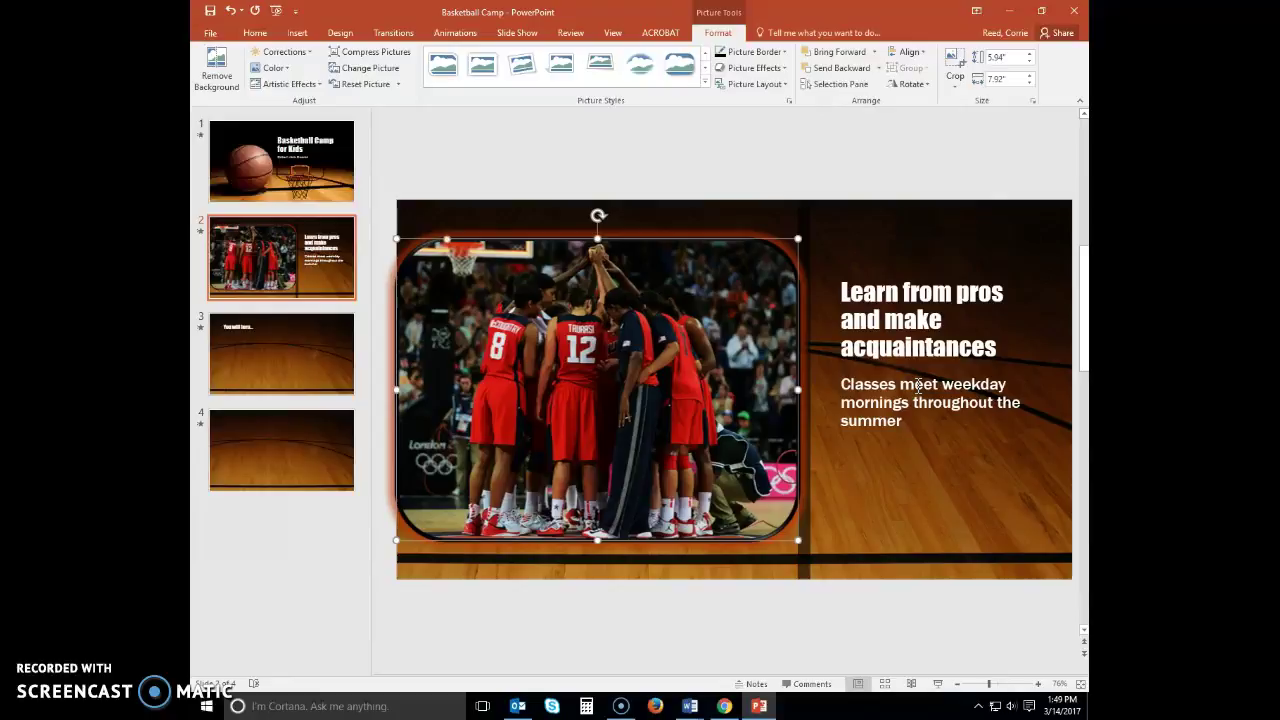
{"action": "left_click", "coordinate": [783, 68]}
{"action": "mouse_move", "coordinate": [775, 243]}
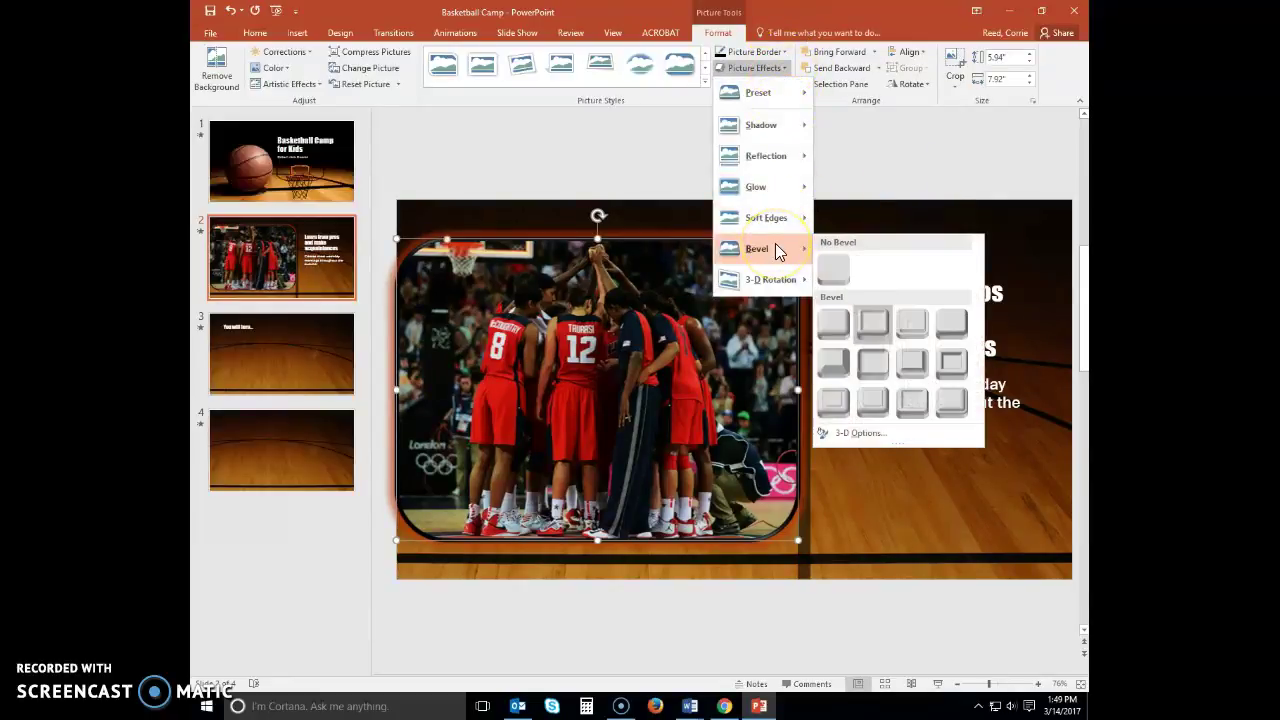